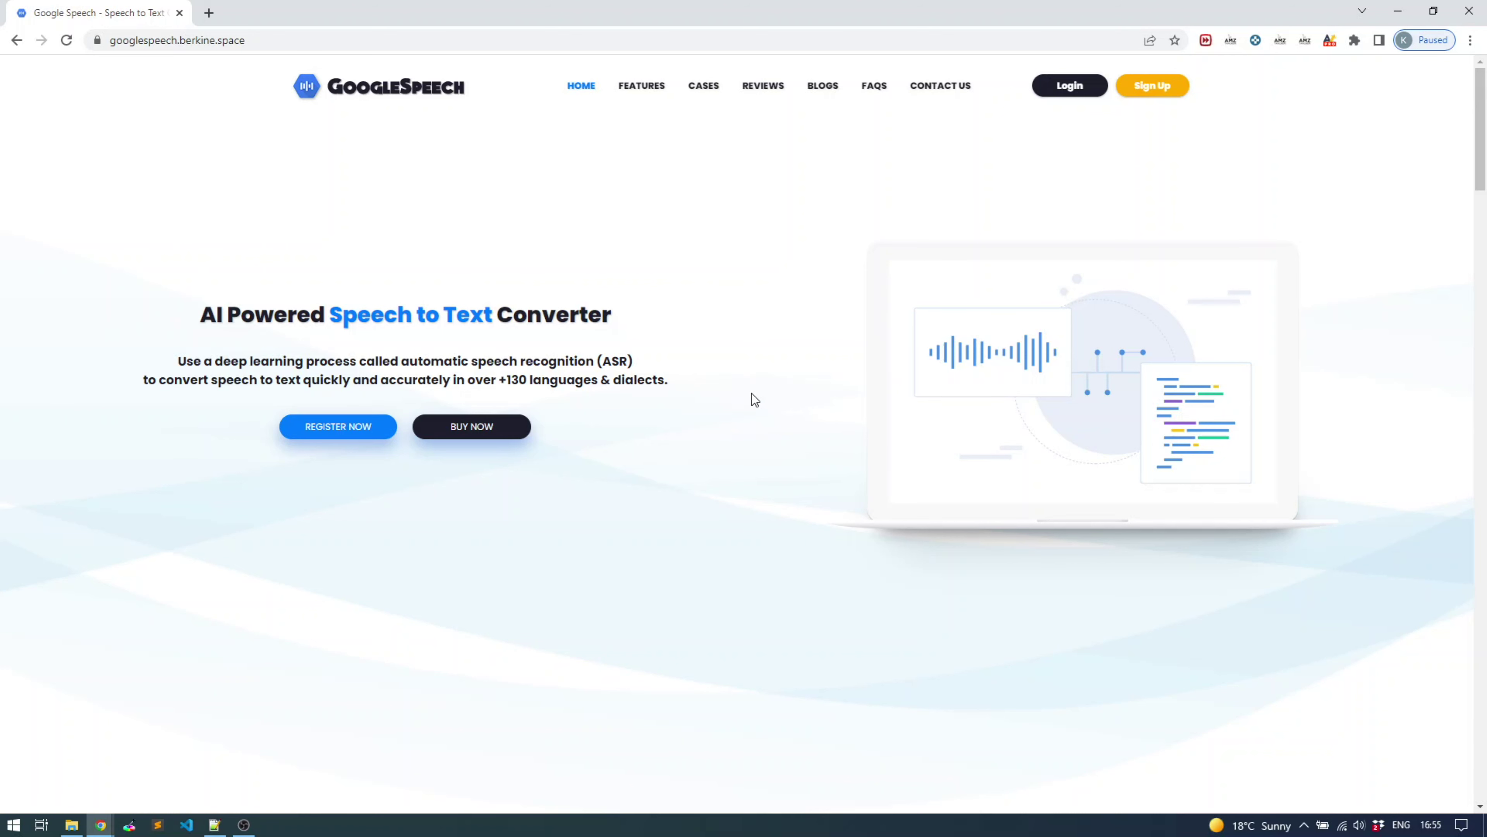
# Scroll through the landing page, jumping to the customer reviews section.
pyautogui.scroll(-8, 751, 393)
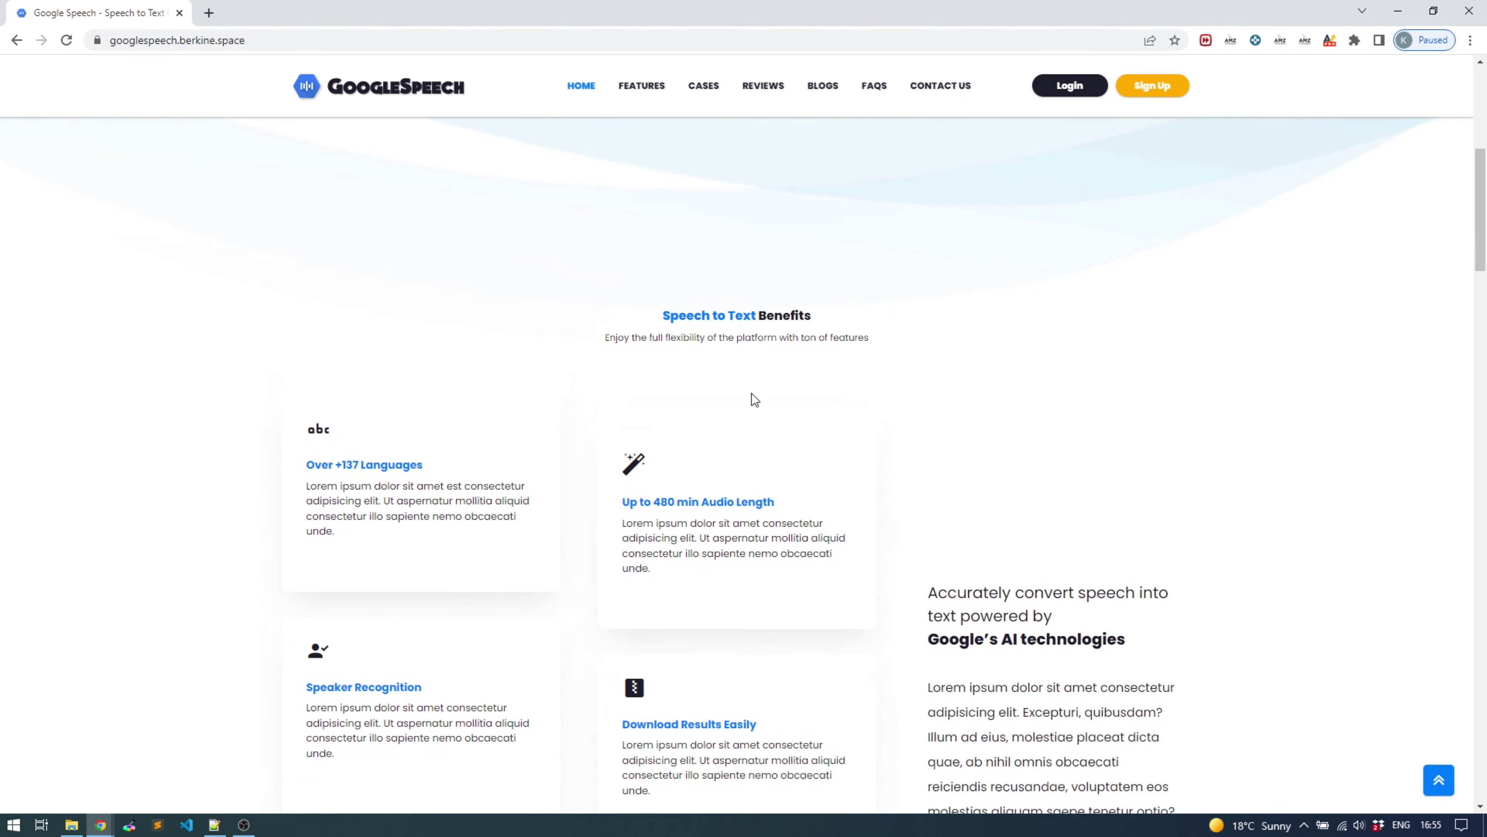
pyautogui.scroll(-6, 755, 400)
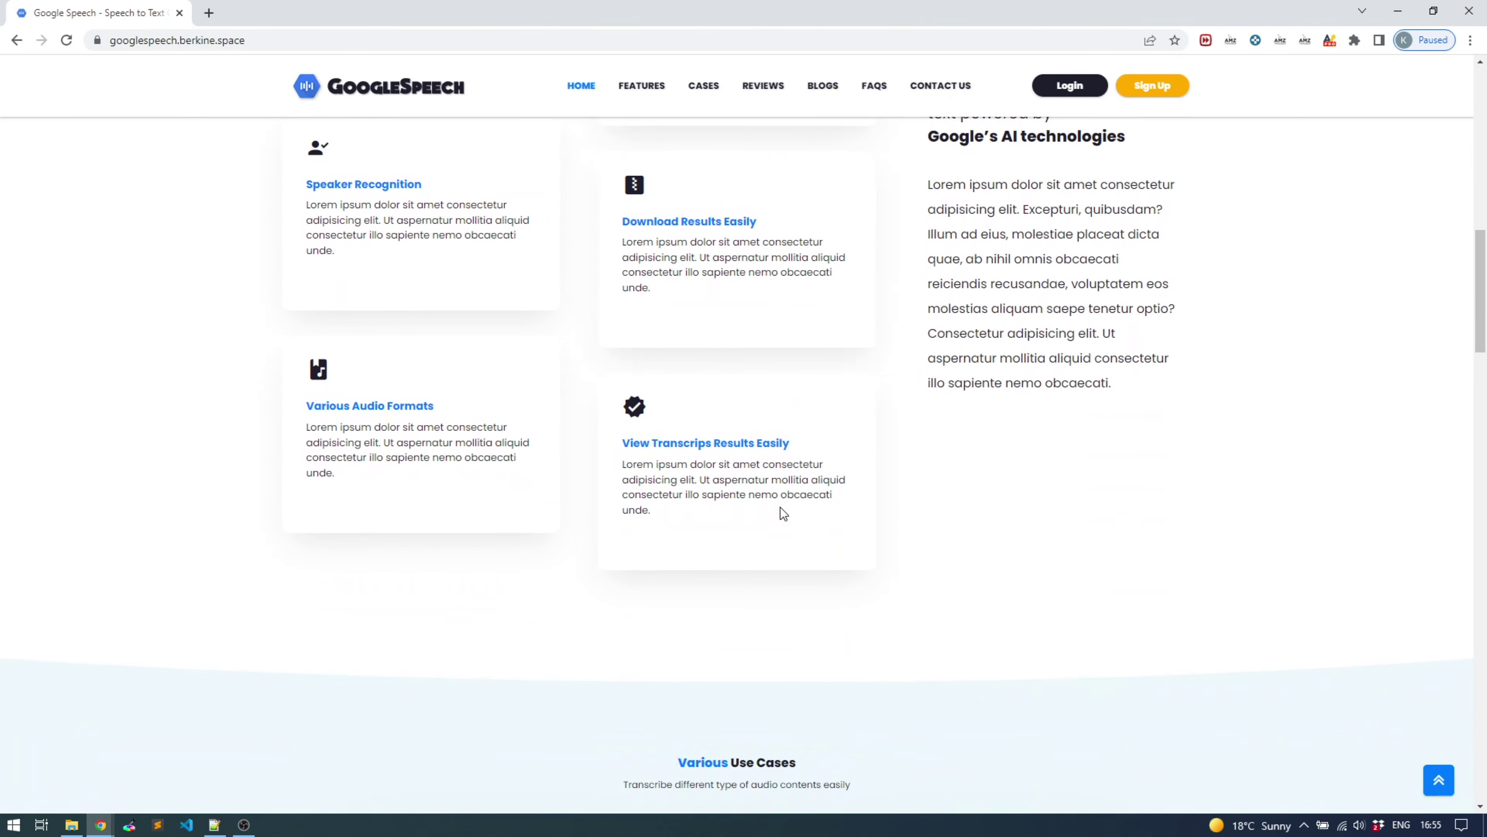
pyautogui.scroll(-6, 960, 486)
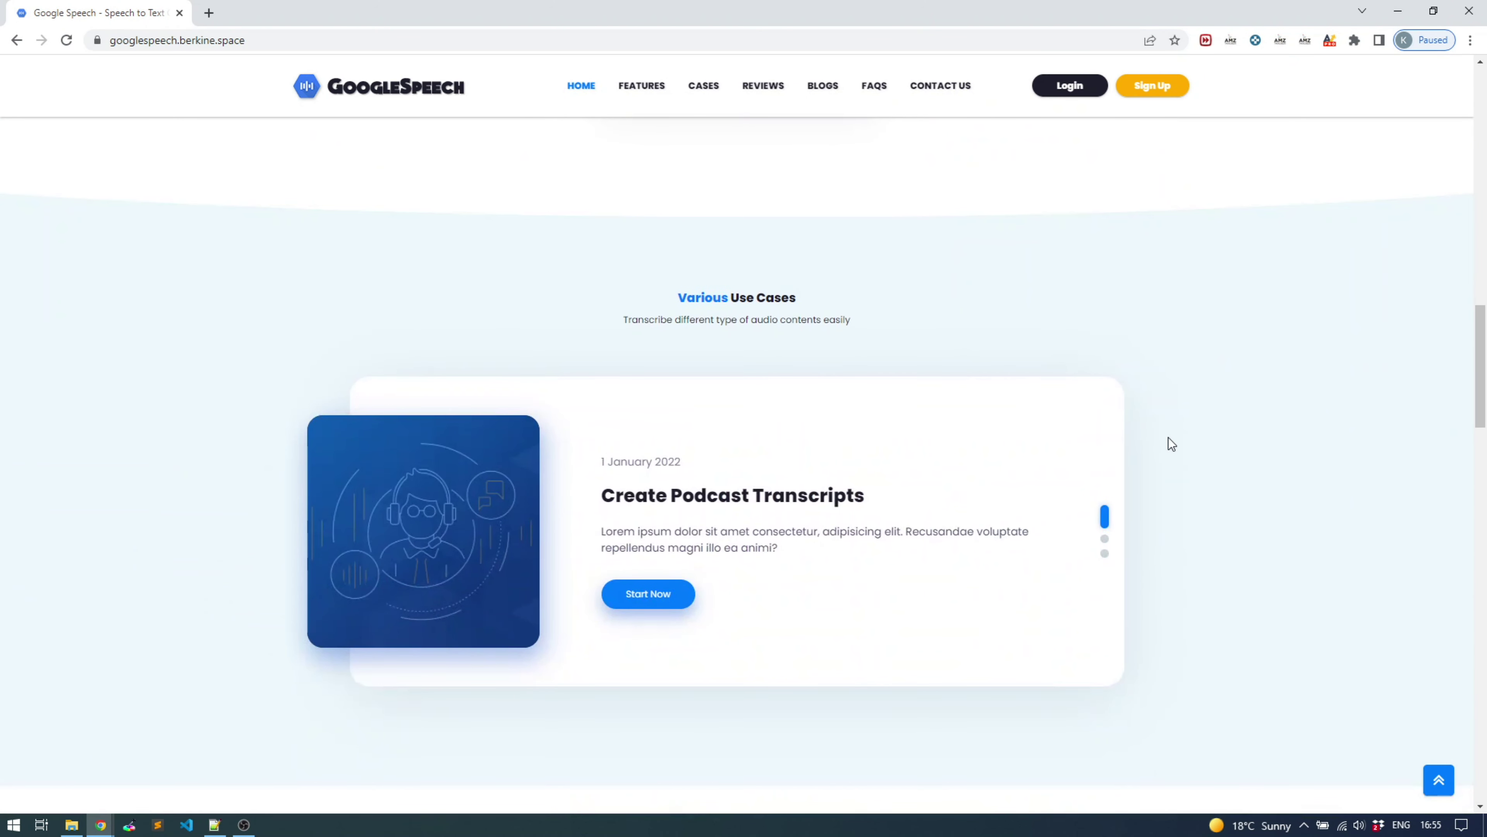
pyautogui.click(772, 88)
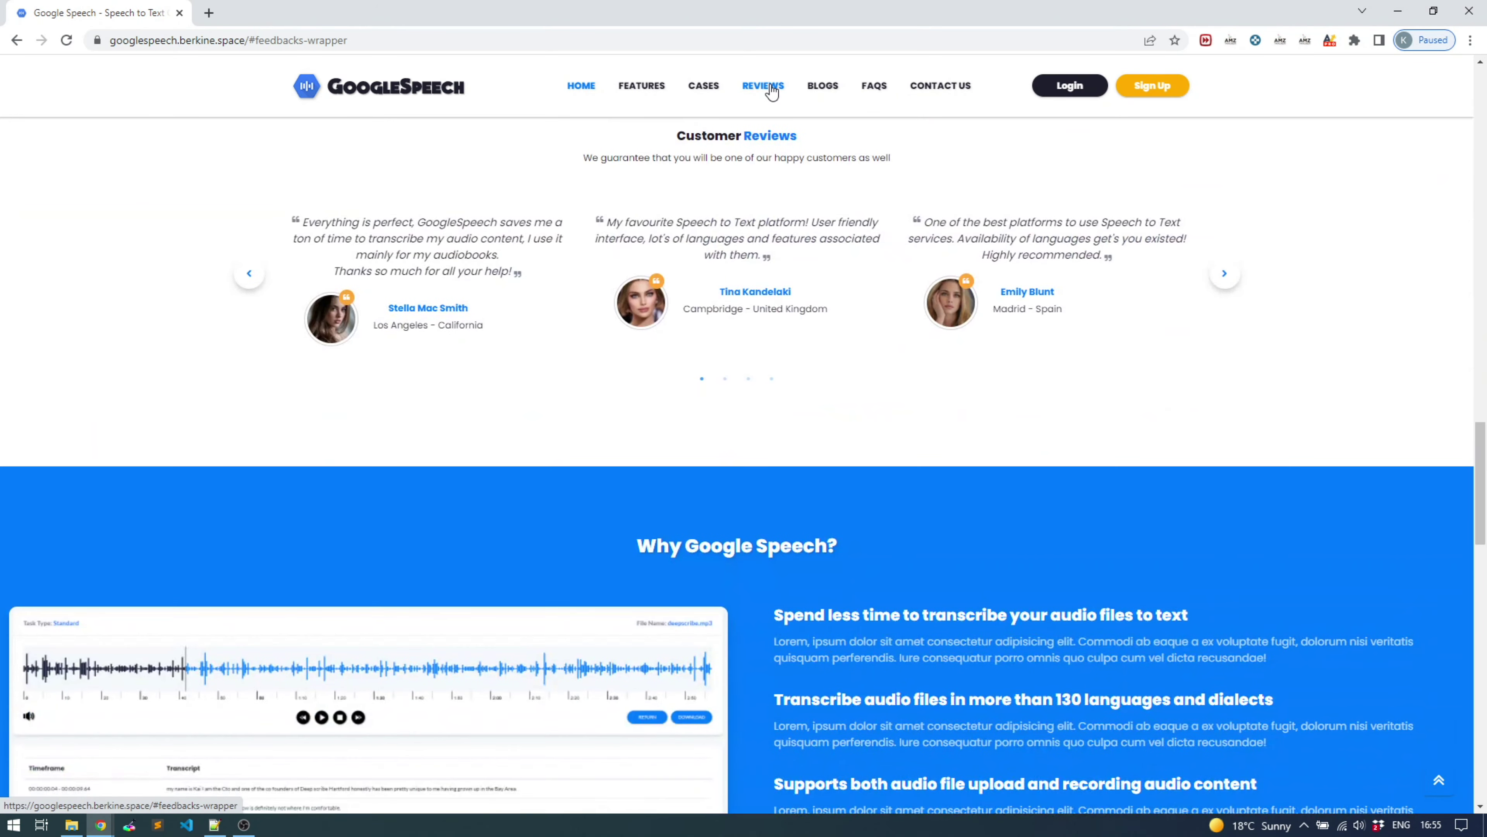
pyautogui.scroll(-7, 821, 242)
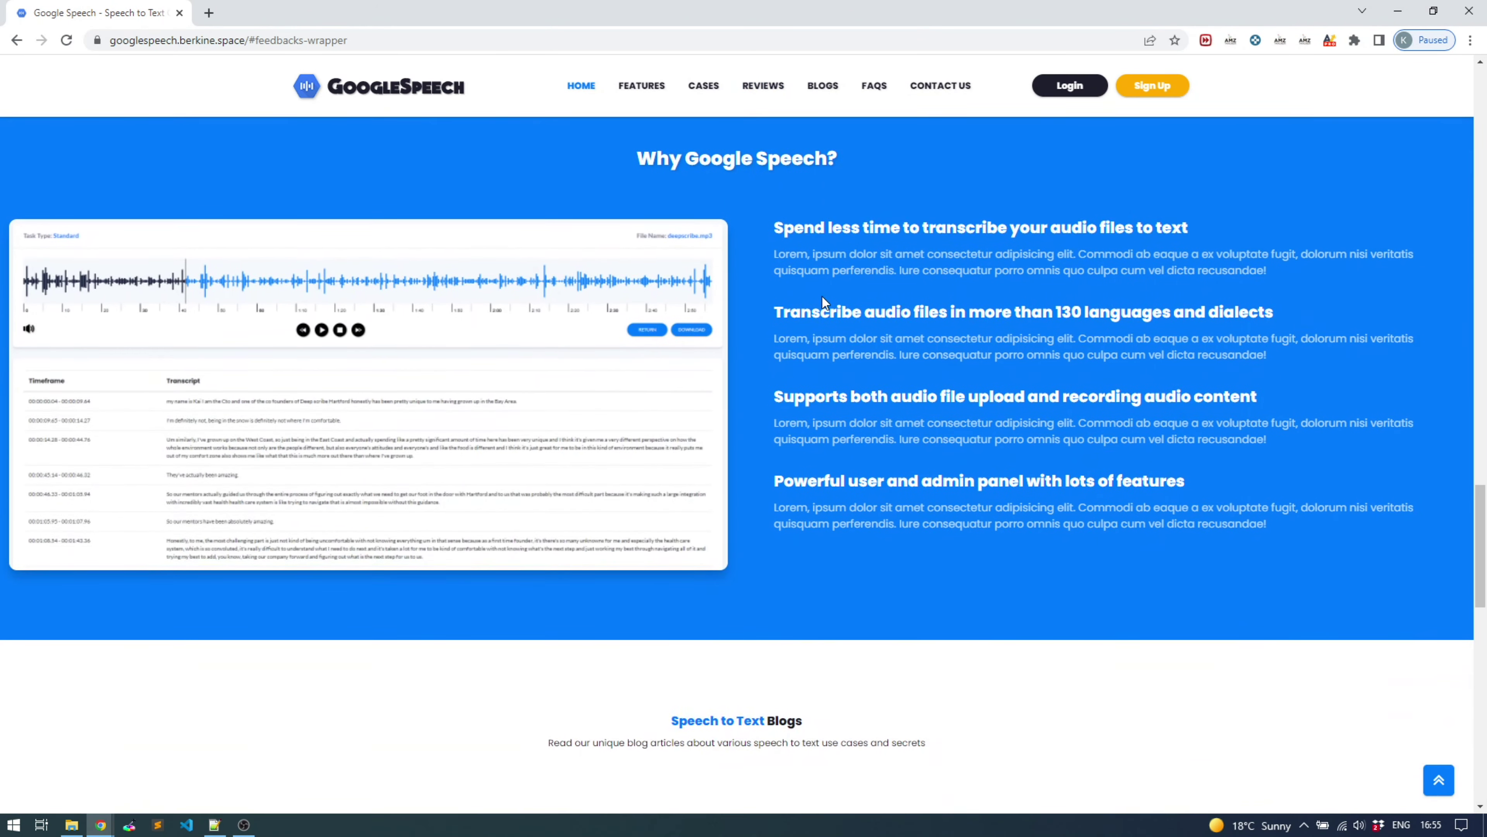
pyautogui.scroll(-10, 821, 296)
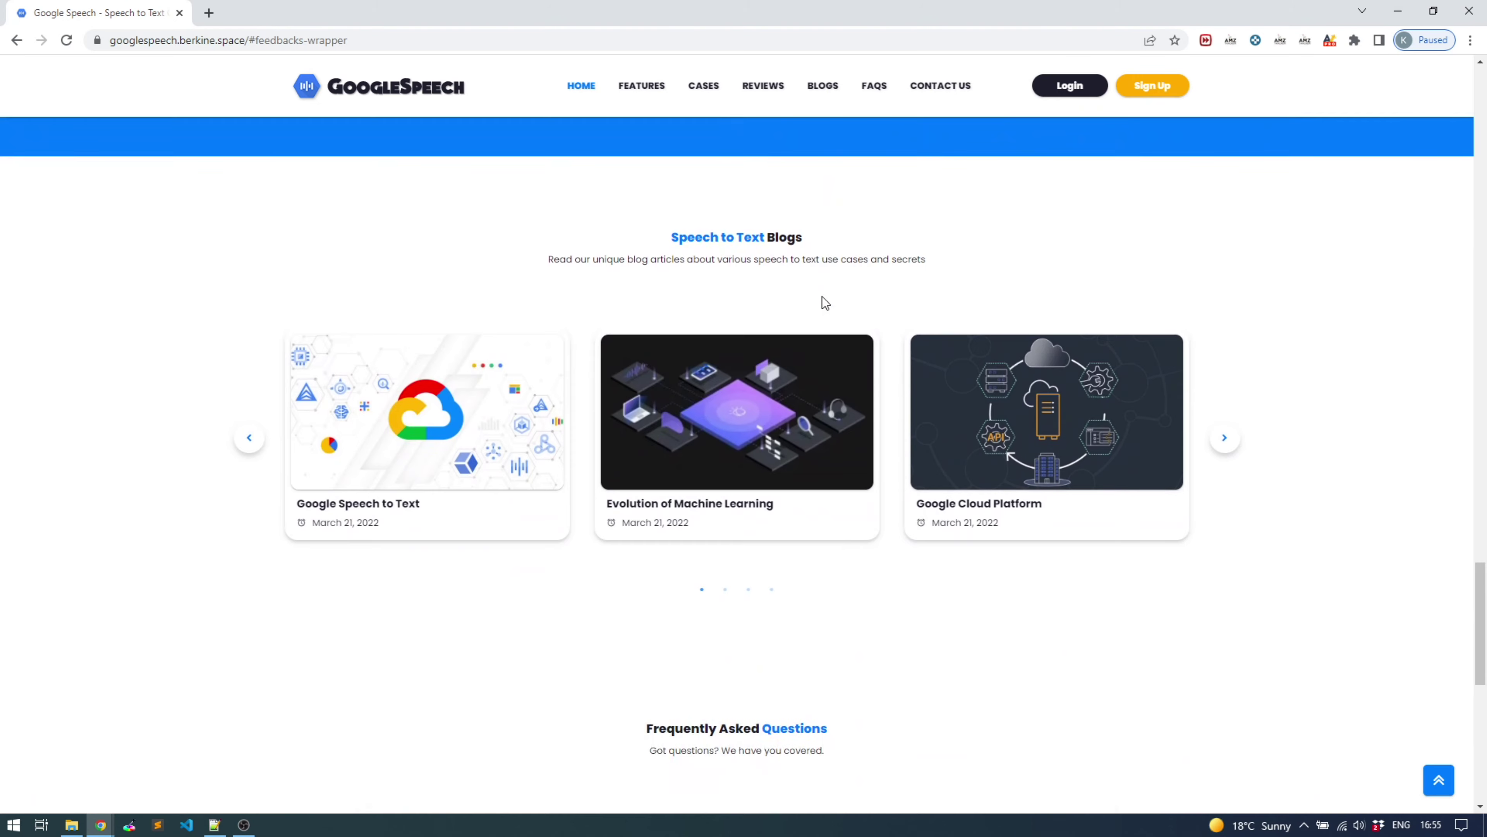
pyautogui.scroll(-4, 825, 303)
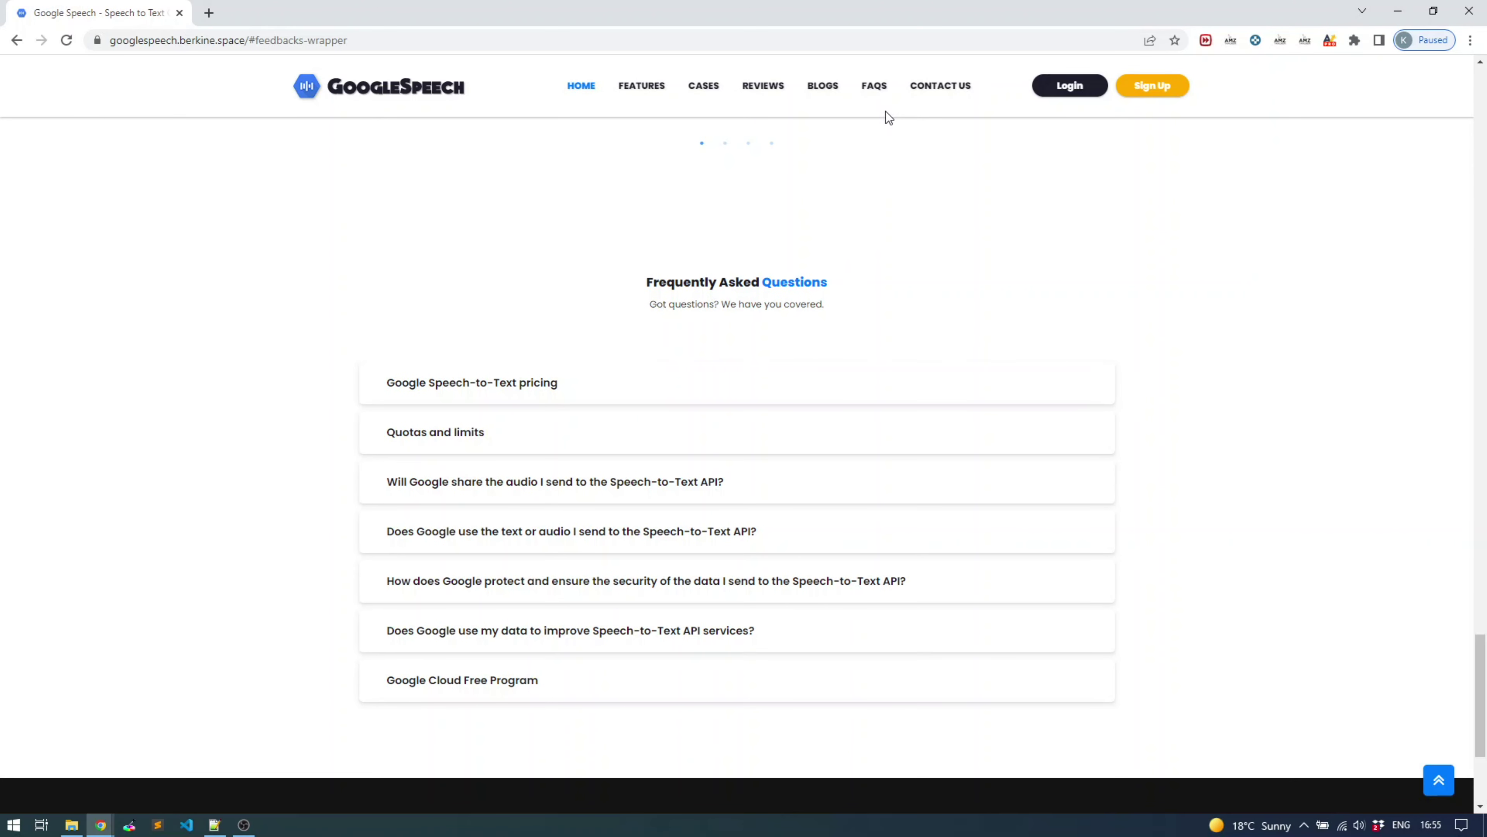
pyautogui.scroll(3, 1337, 671)
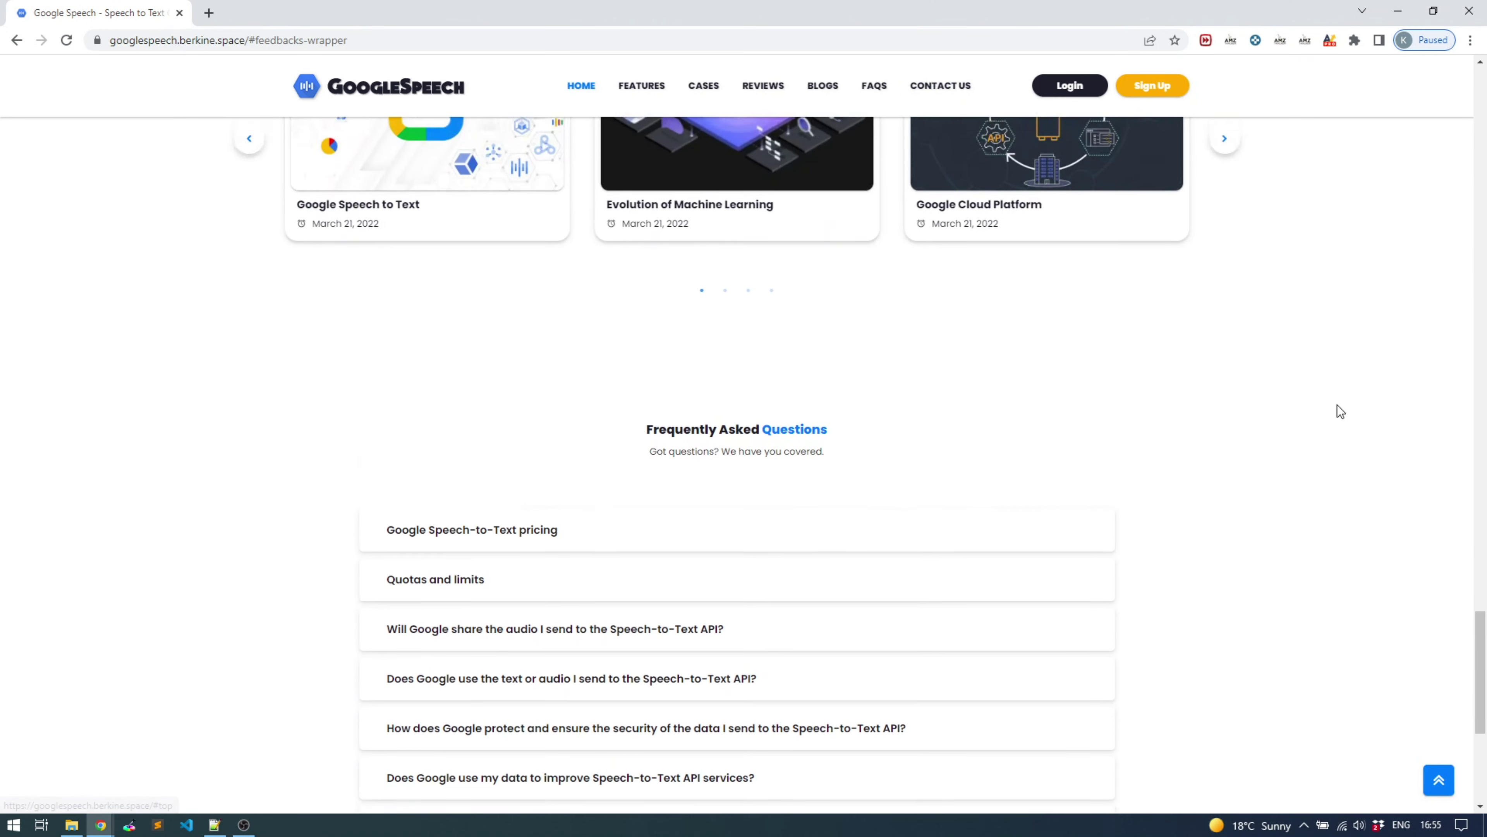
pyautogui.scroll(15, 1337, 405)
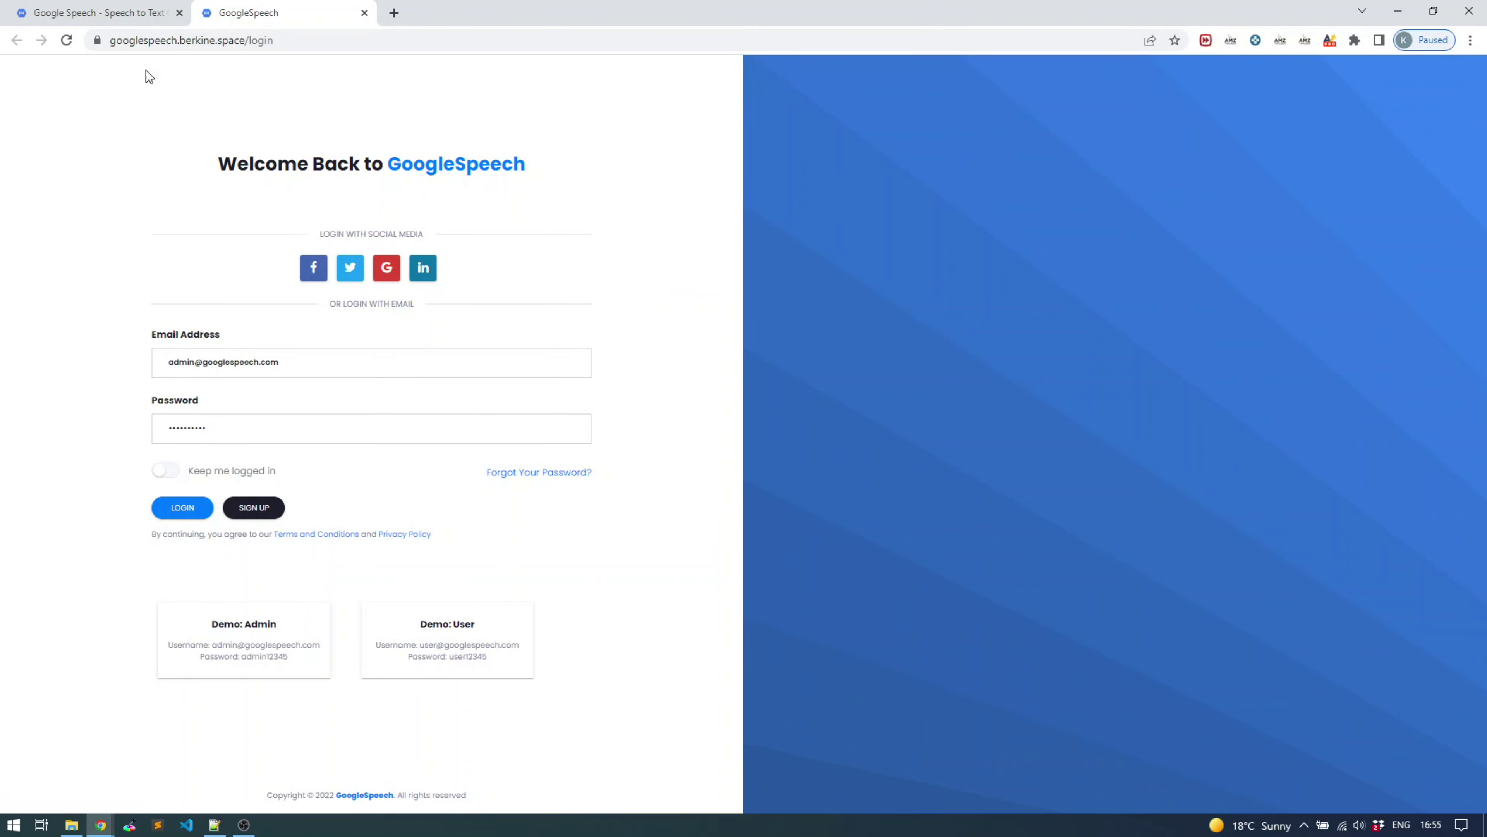
# Select the site address, then sign in with the prefilled admin demo credentials.
pyautogui.moveTo(114, 40); pyautogui.dragTo(280, 40)
pyautogui.click(665, 306)
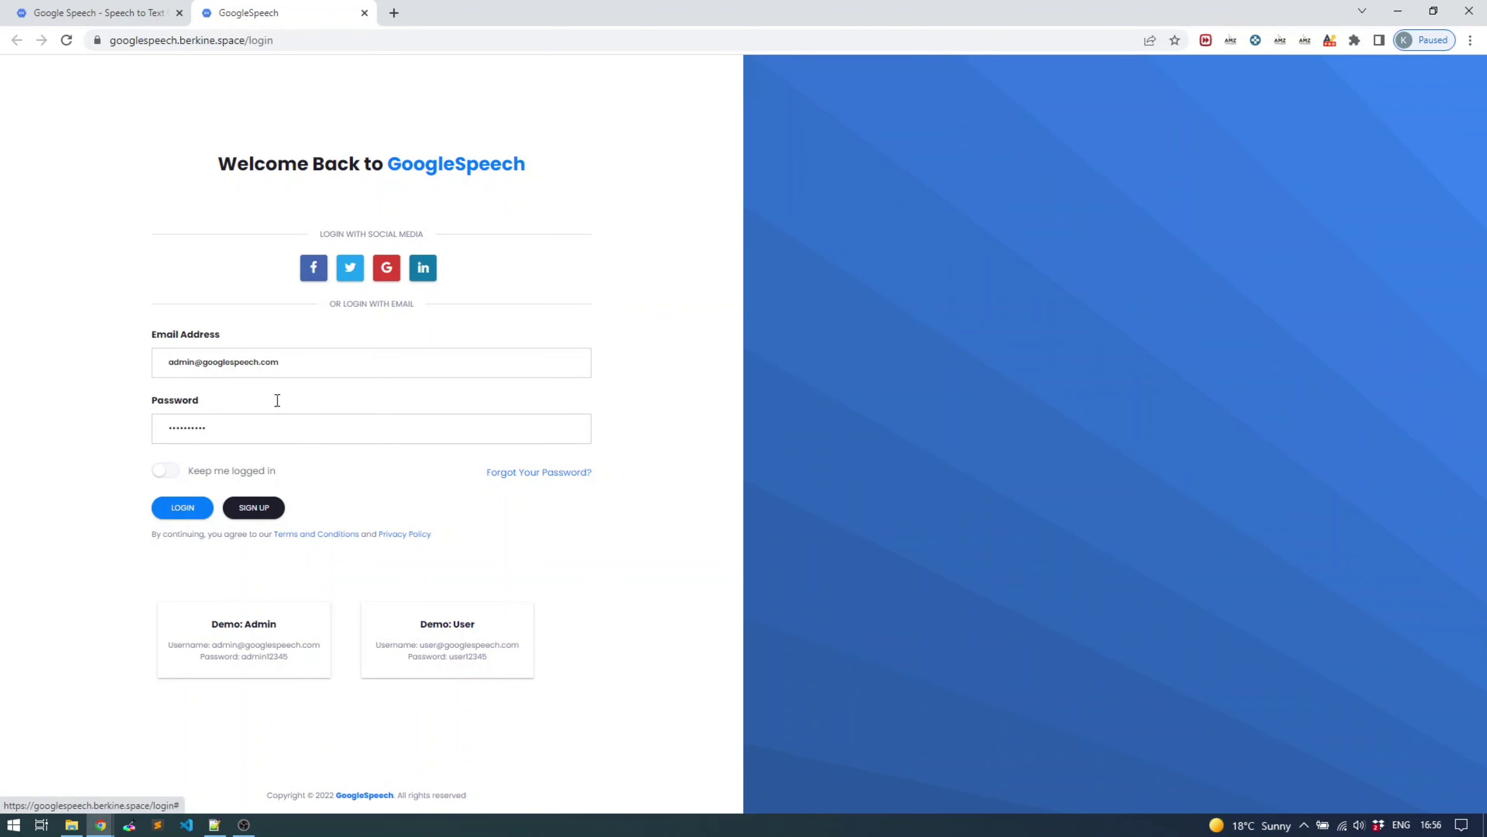
pyautogui.click(176, 508)
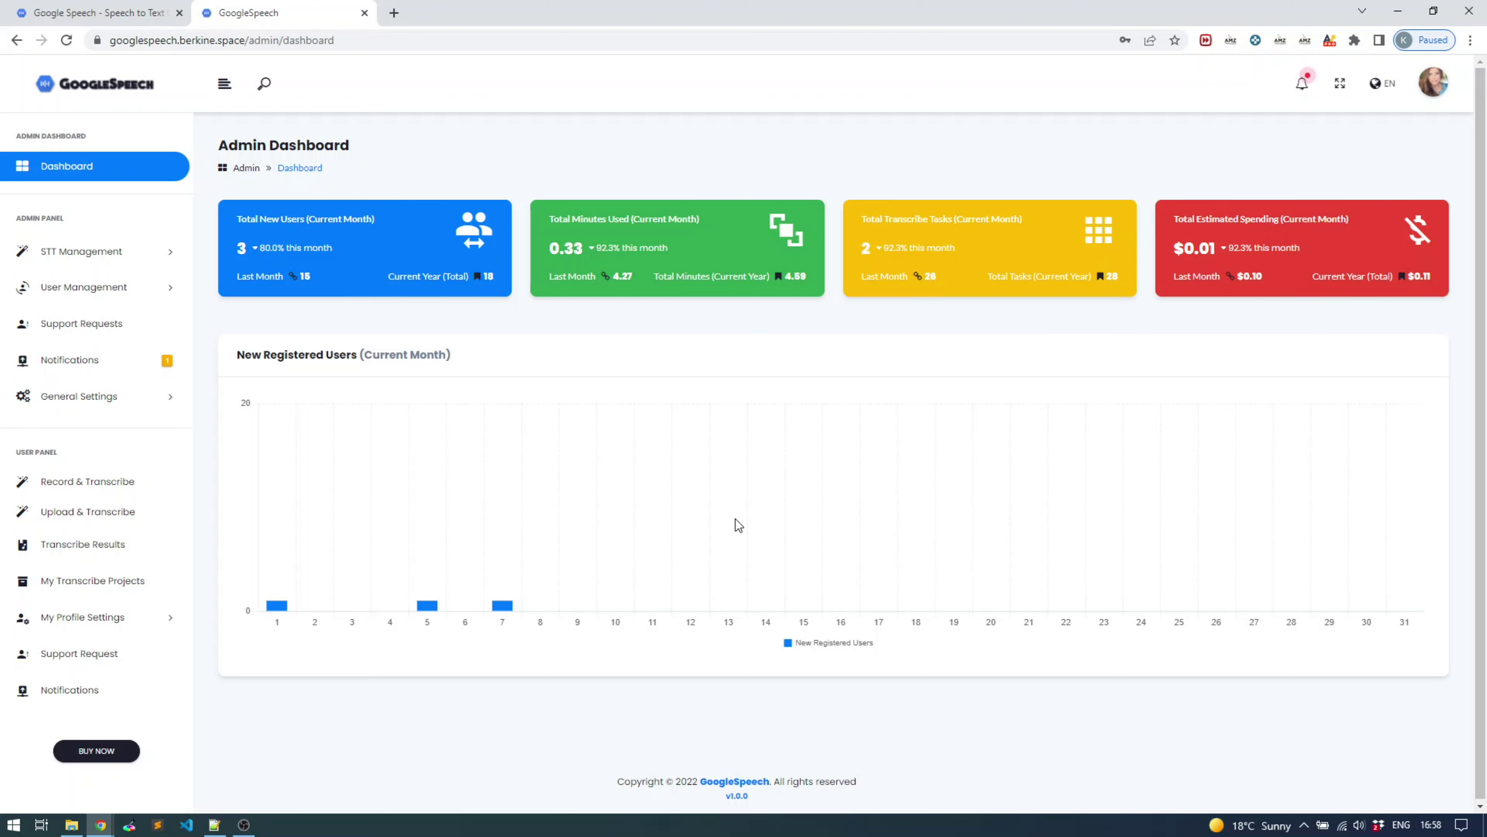
# Expand STT Management in the sidebar to list its speech-to-text pages.
pyautogui.click(107, 252)
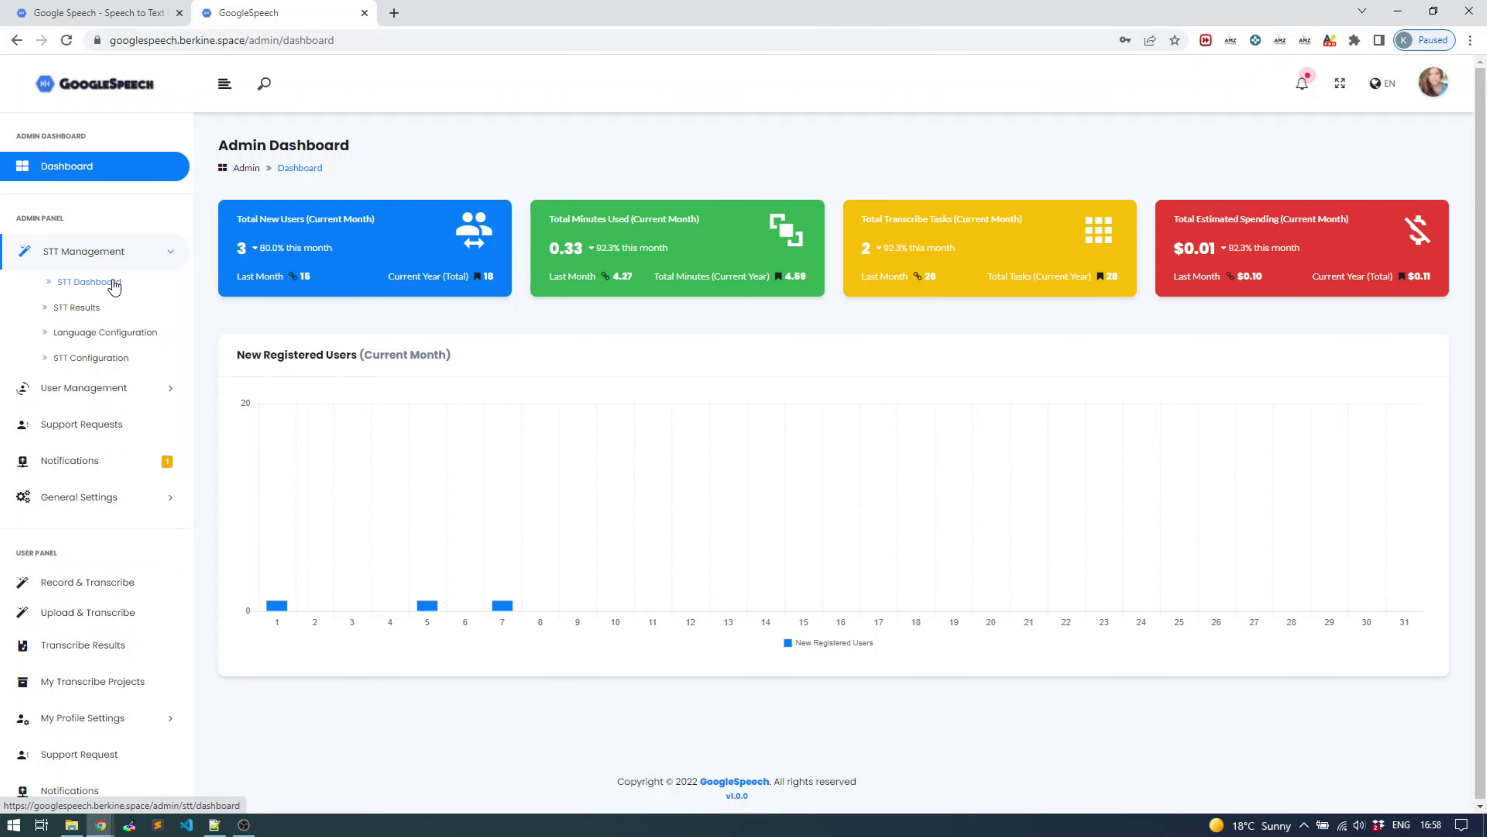
# Open the STT Dashboard and inspect the chart, highlighting the upload and transcribe tasks label.
pyautogui.click(113, 285)
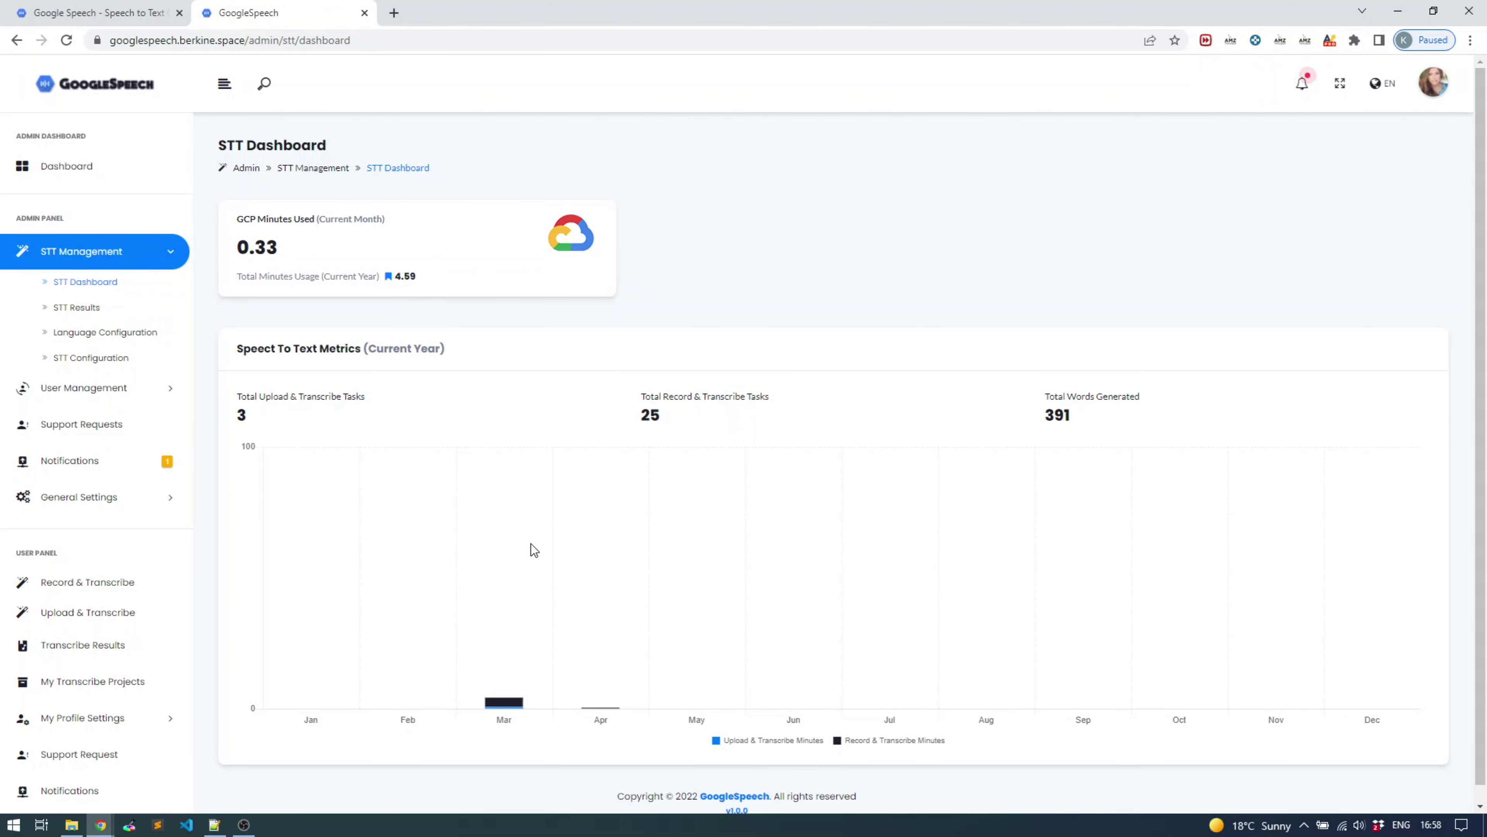
pyautogui.moveTo(511, 703)
pyautogui.moveTo(258, 396); pyautogui.dragTo(329, 396)
# Open STT Results and scroll through the table of 28 processed wav transcriptions.
pyautogui.click(85, 309)
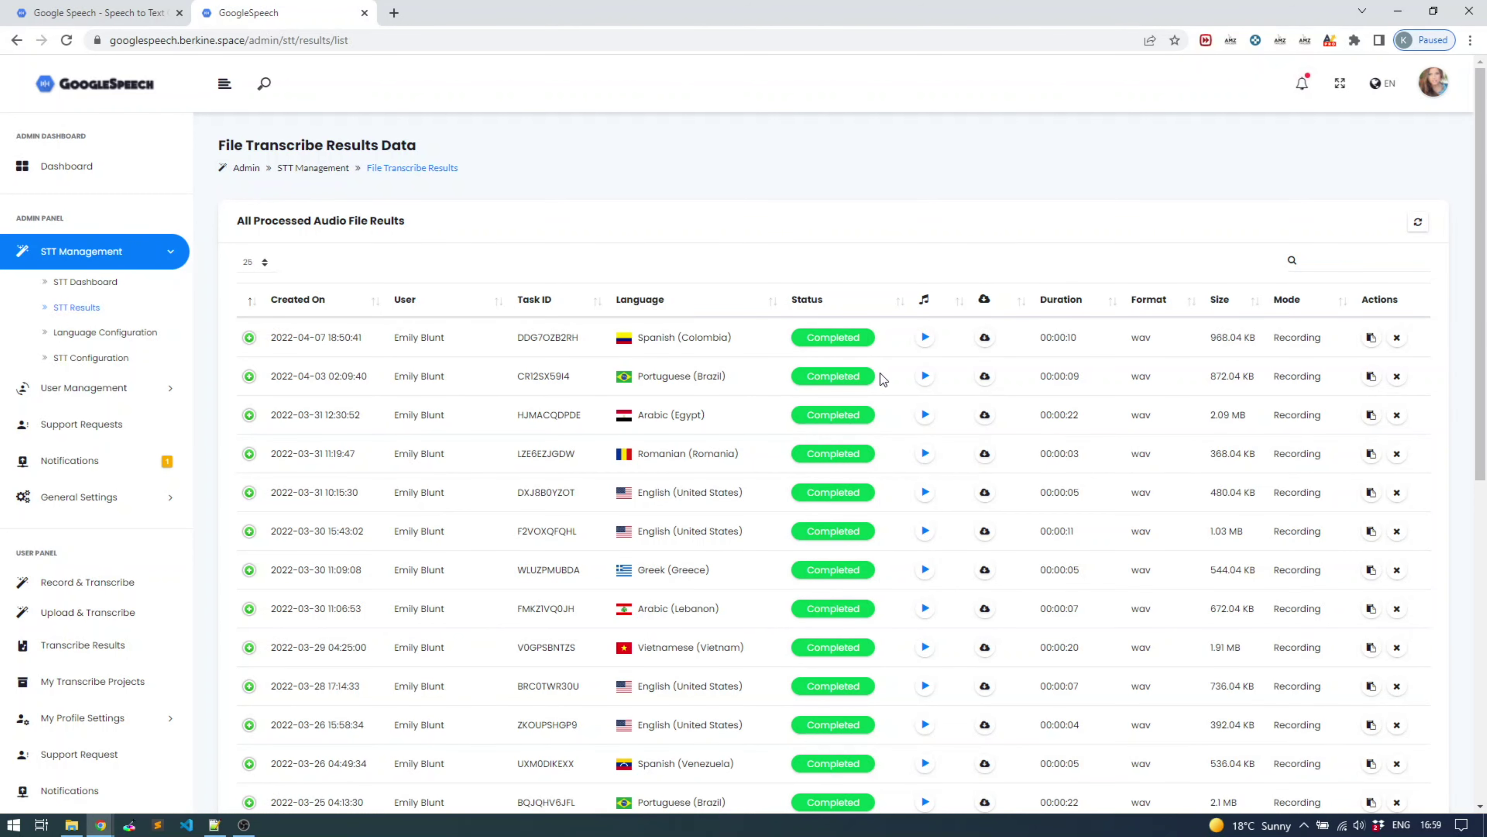
pyautogui.scroll(-10, 854, 540)
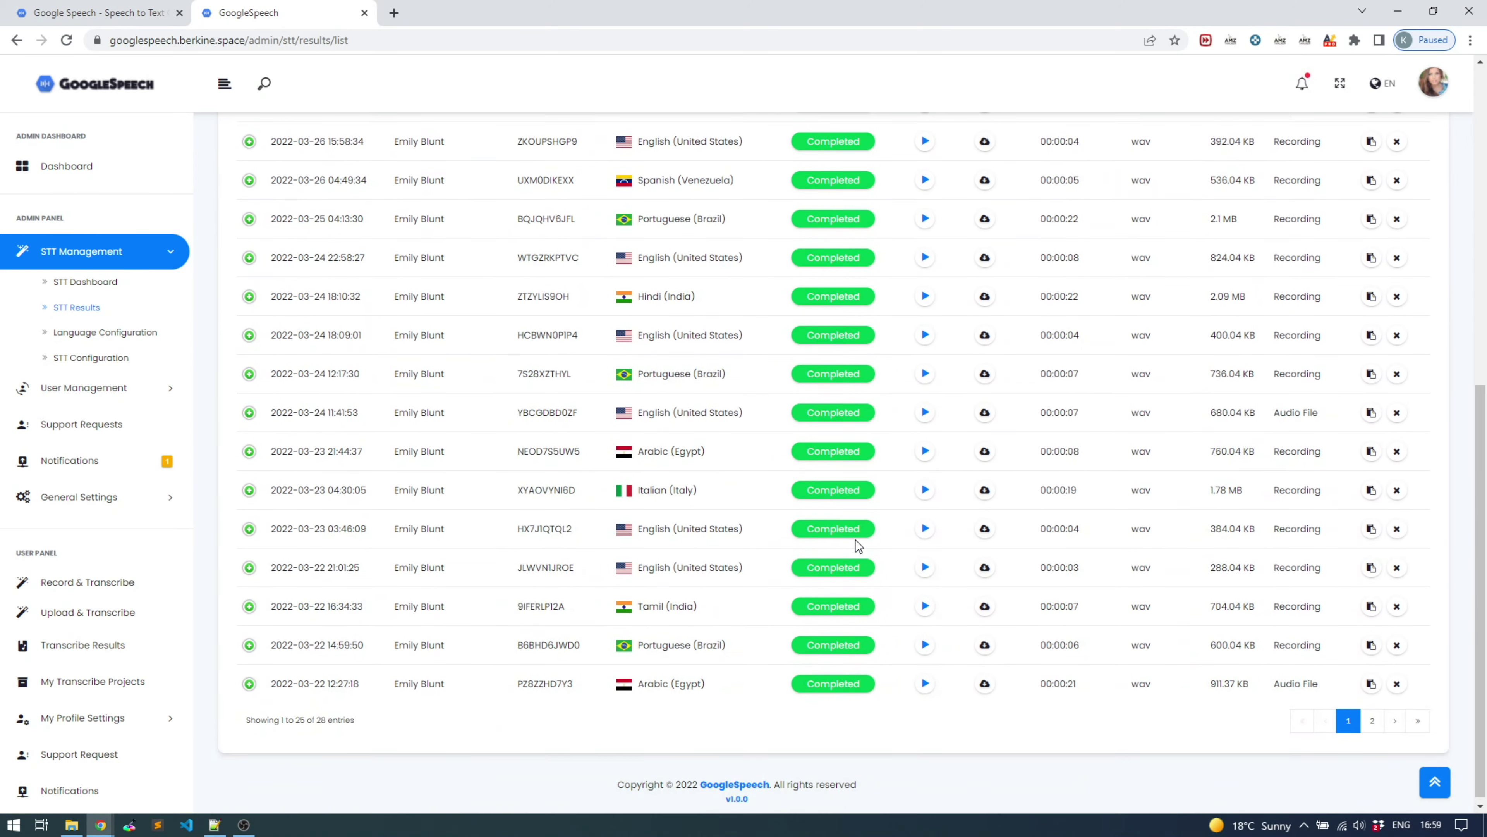
pyautogui.scroll(10, 858, 544)
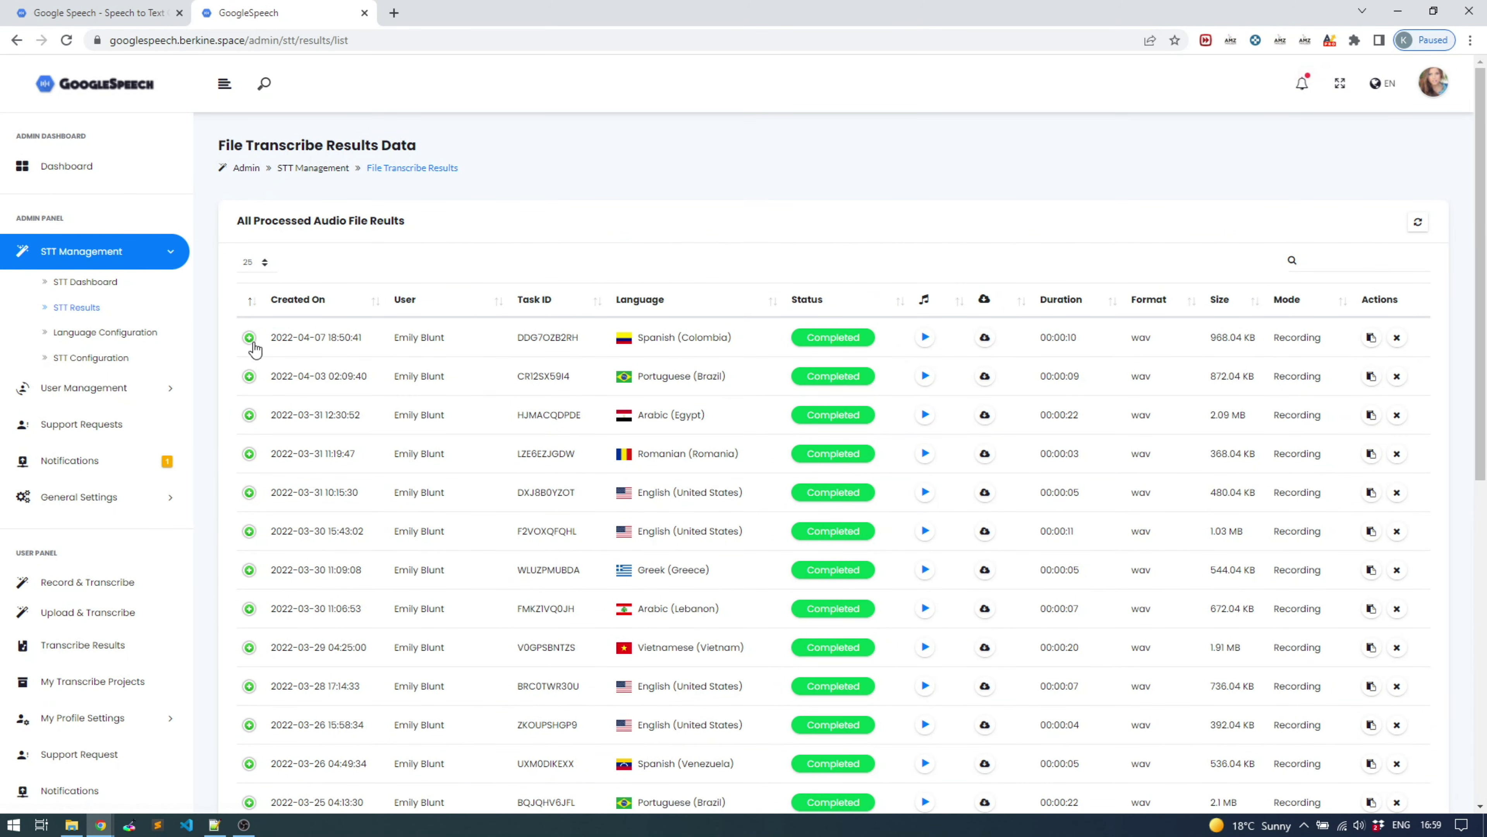
pyautogui.click(261, 338)
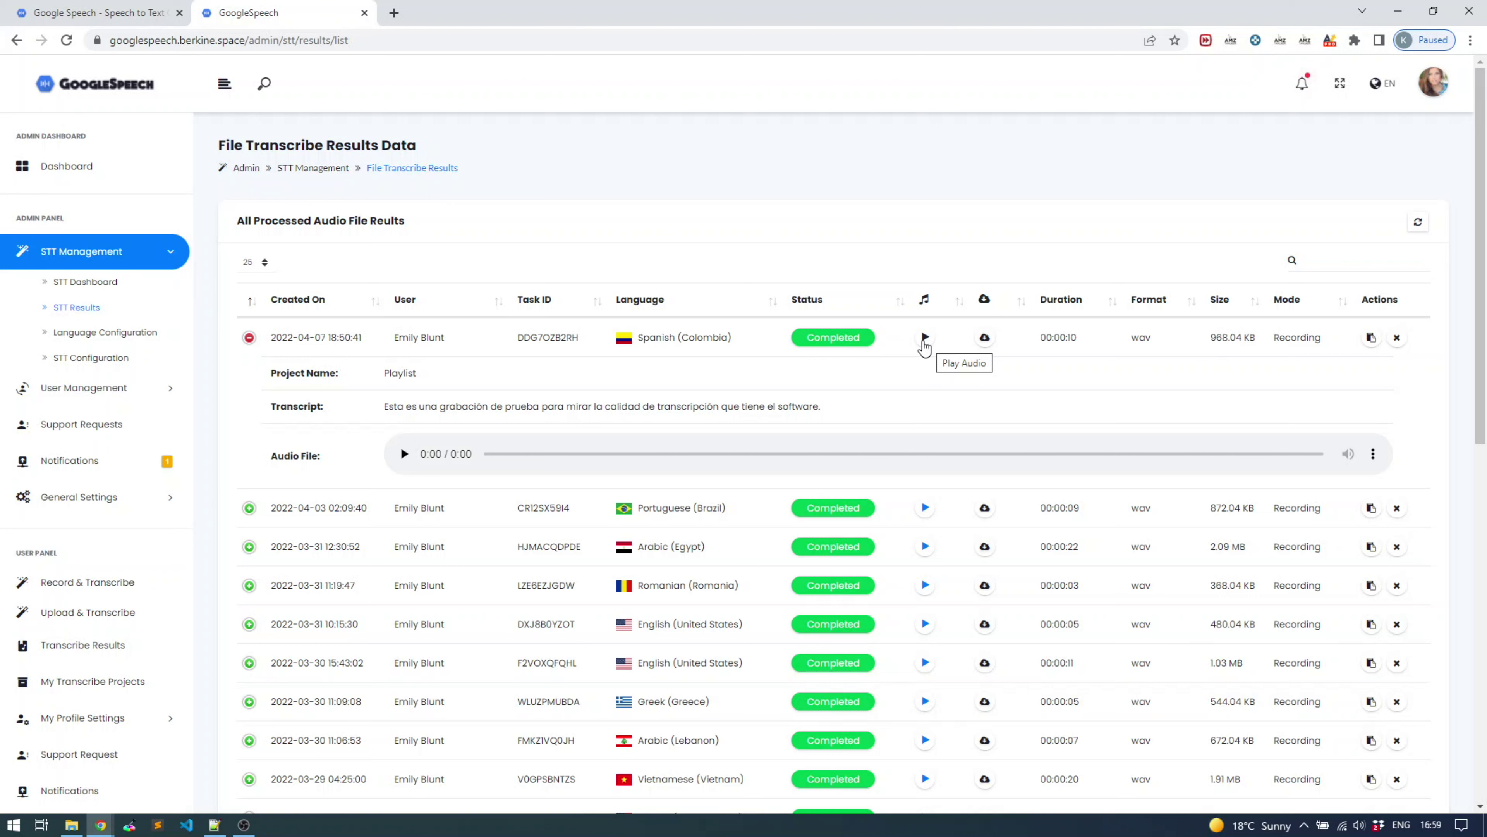
pyautogui.doubleClick(1294, 338)
pyautogui.click(811, 249)
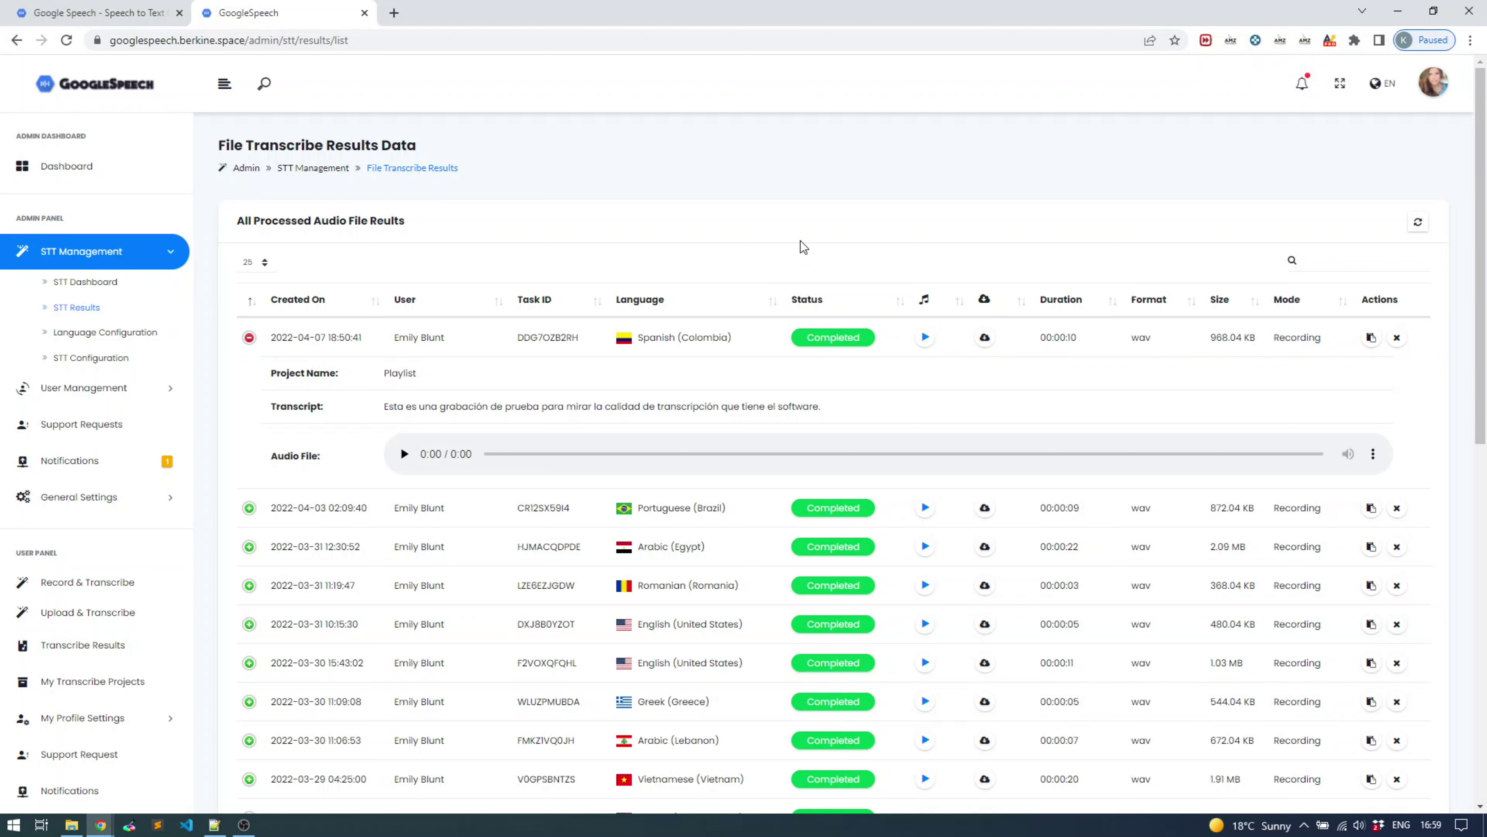
pyautogui.click(925, 338)
pyautogui.moveTo(384, 407); pyautogui.dragTo(817, 411)
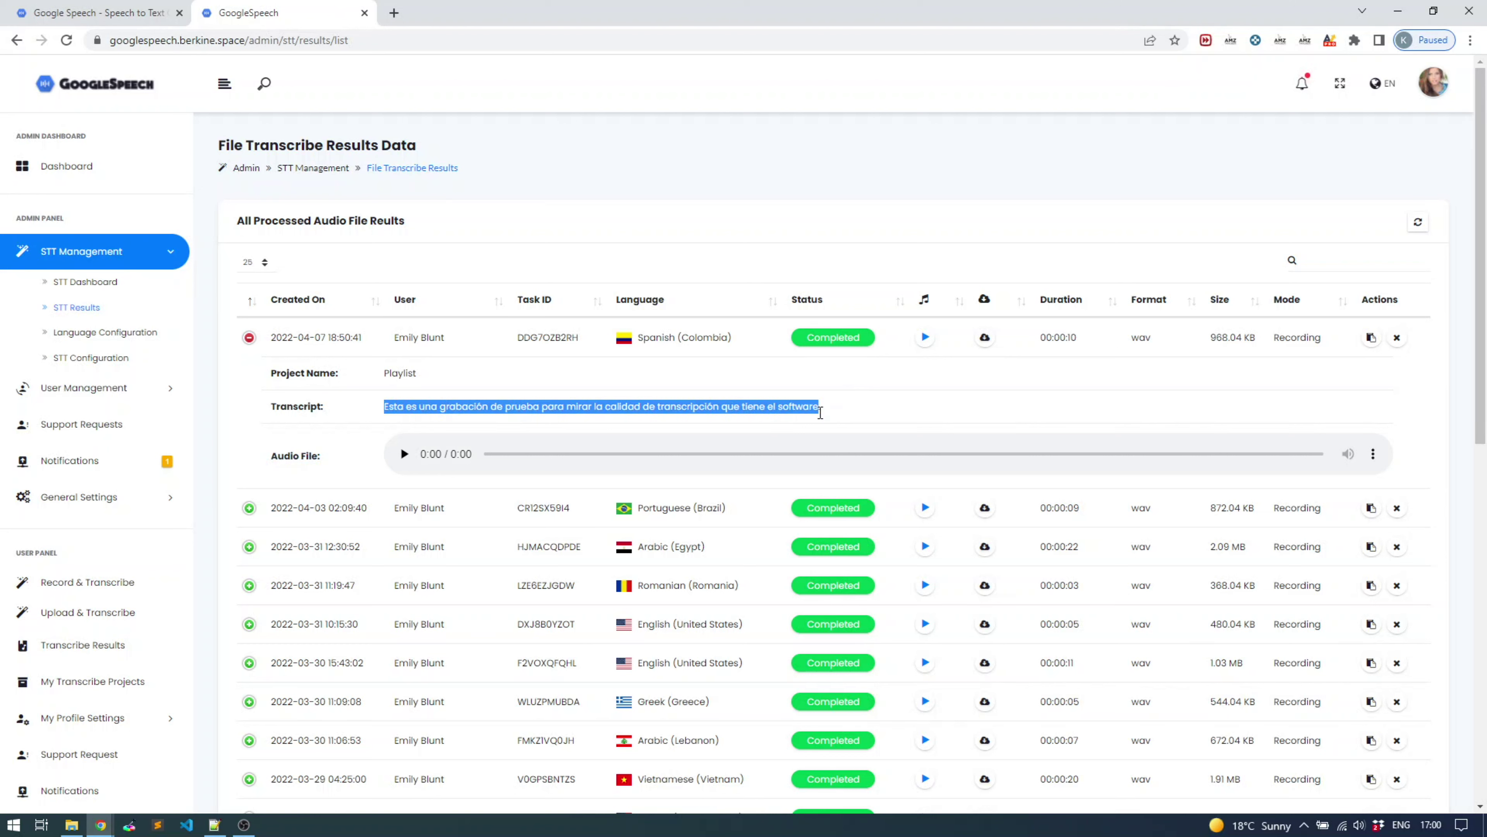
pyautogui.click(817, 411)
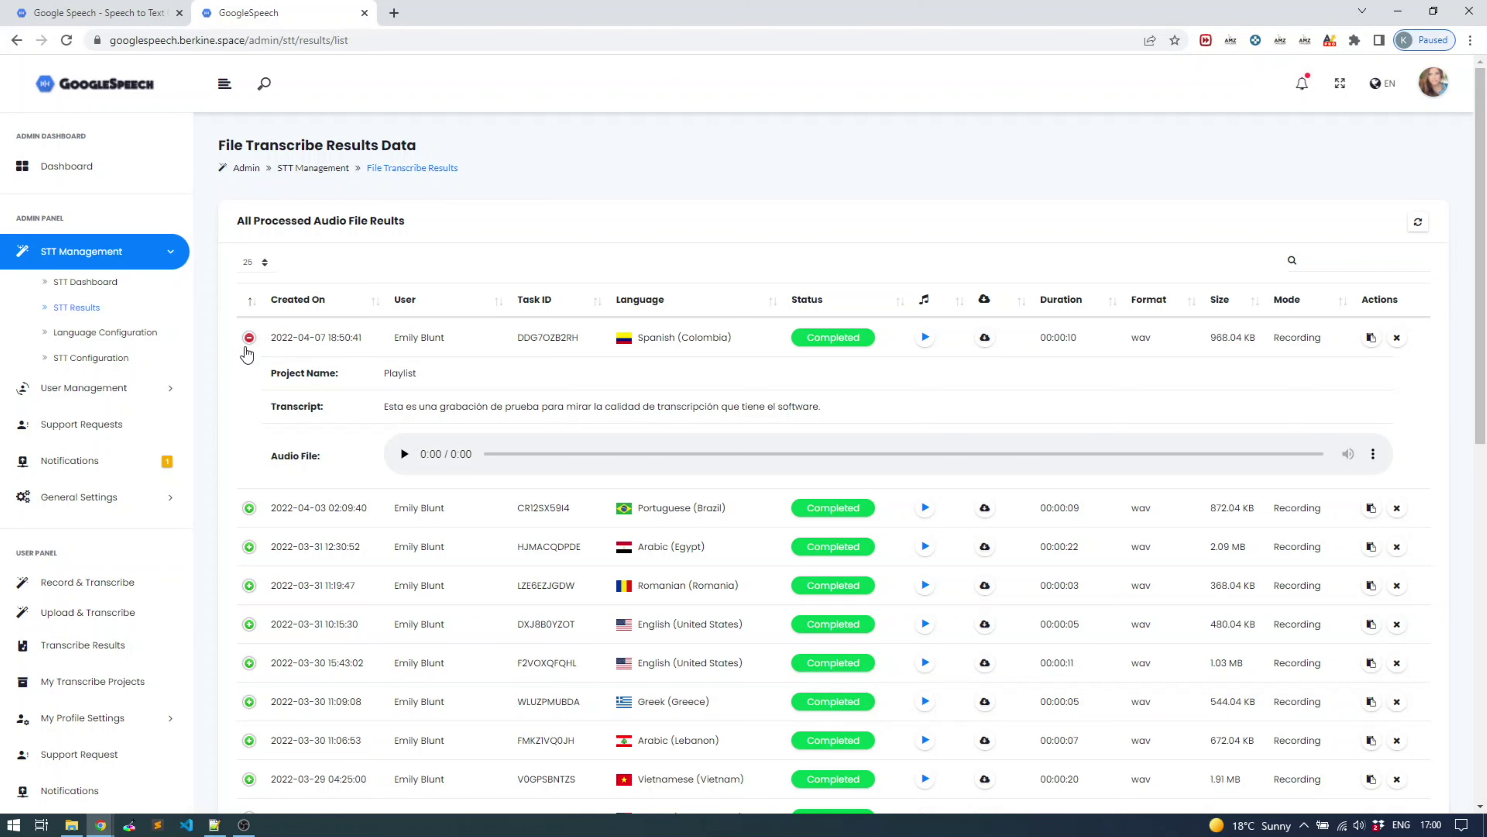
pyautogui.click(248, 339)
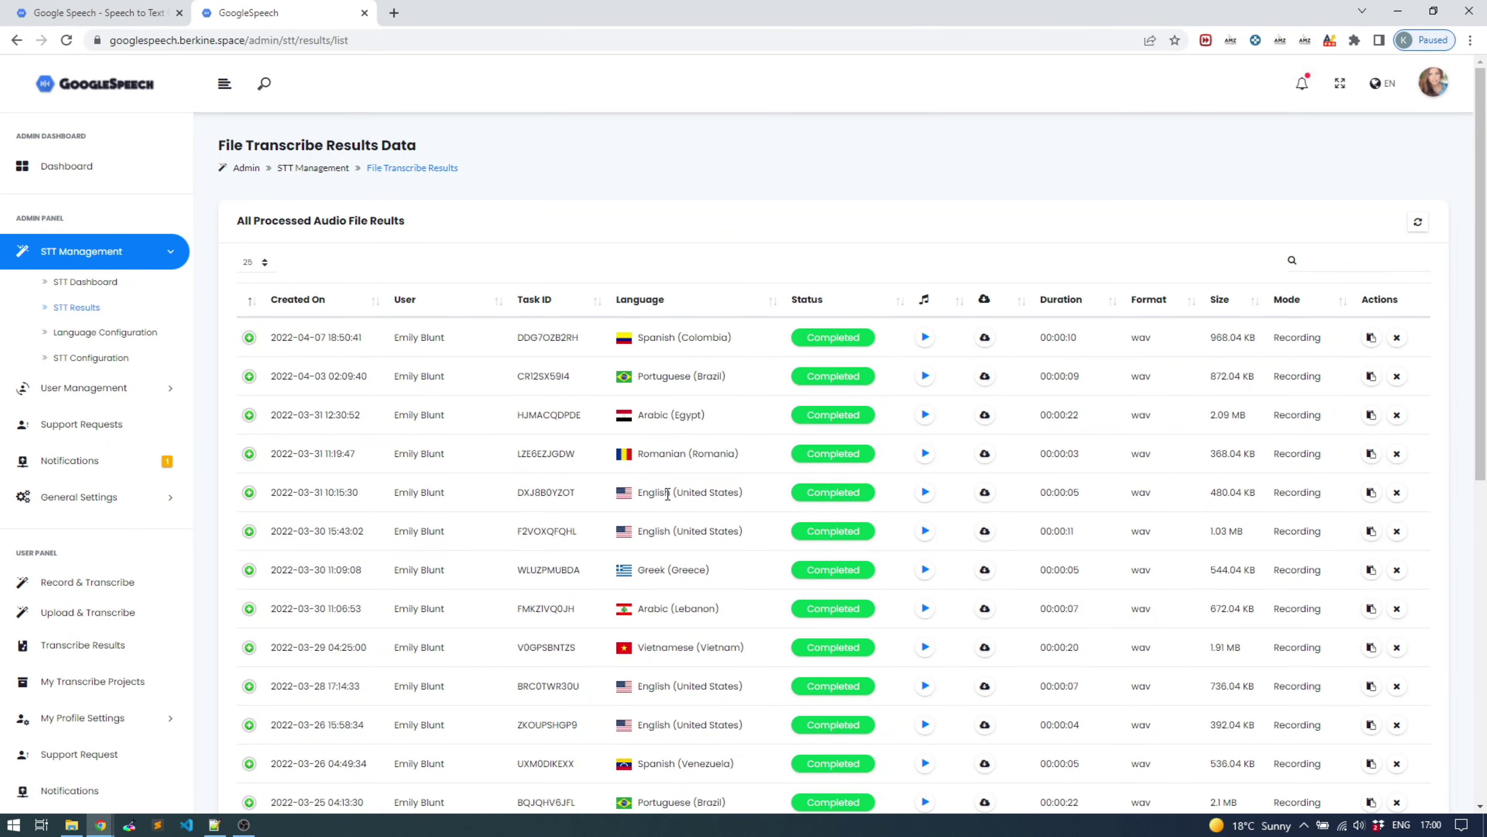
pyautogui.scroll(-3, 658, 607)
pyautogui.scroll(3, 661, 603)
pyautogui.scroll(-1, 117, 405)
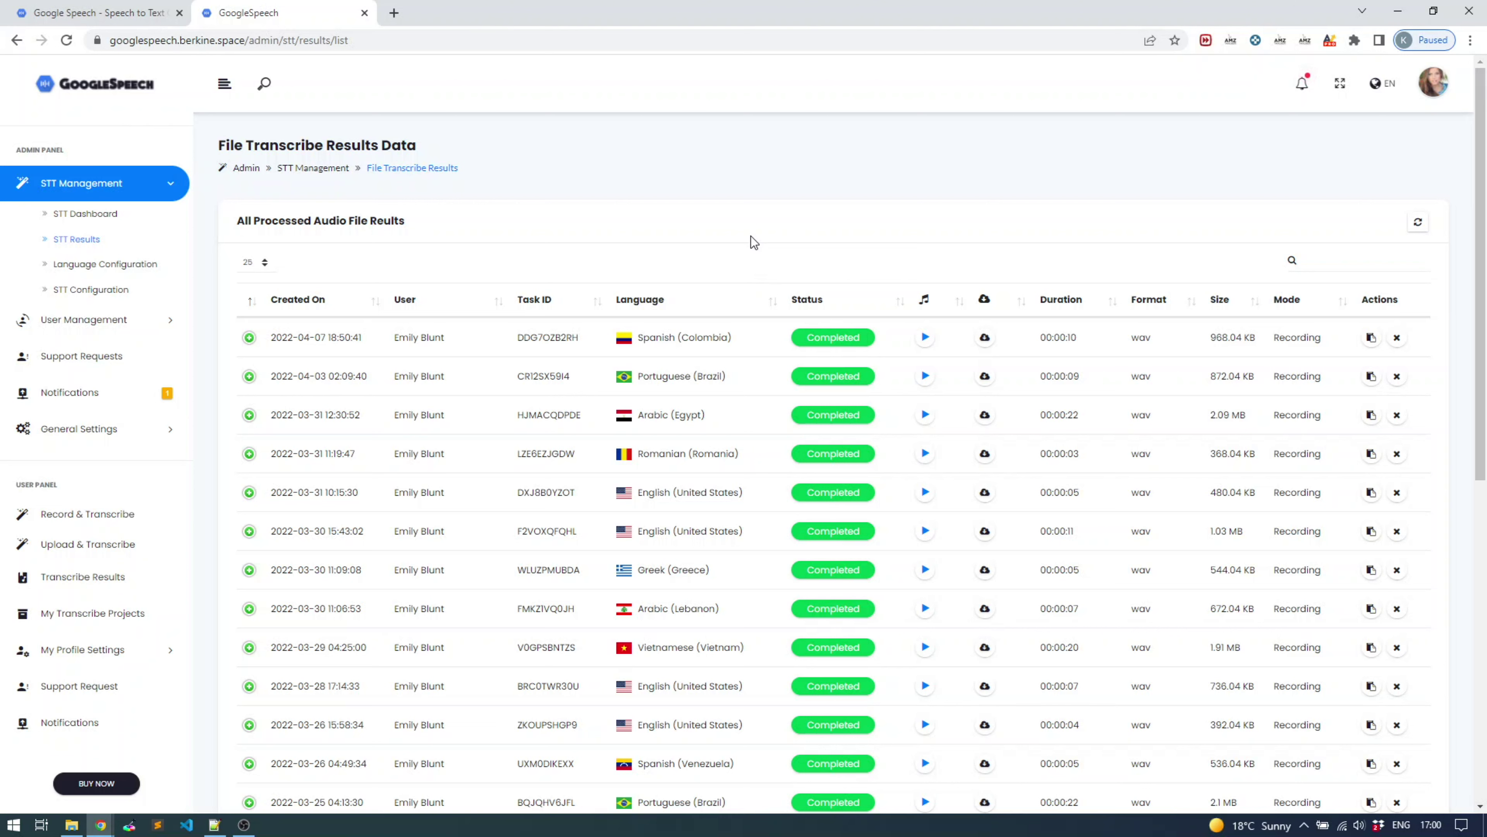
pyautogui.scroll(-1, 753, 243)
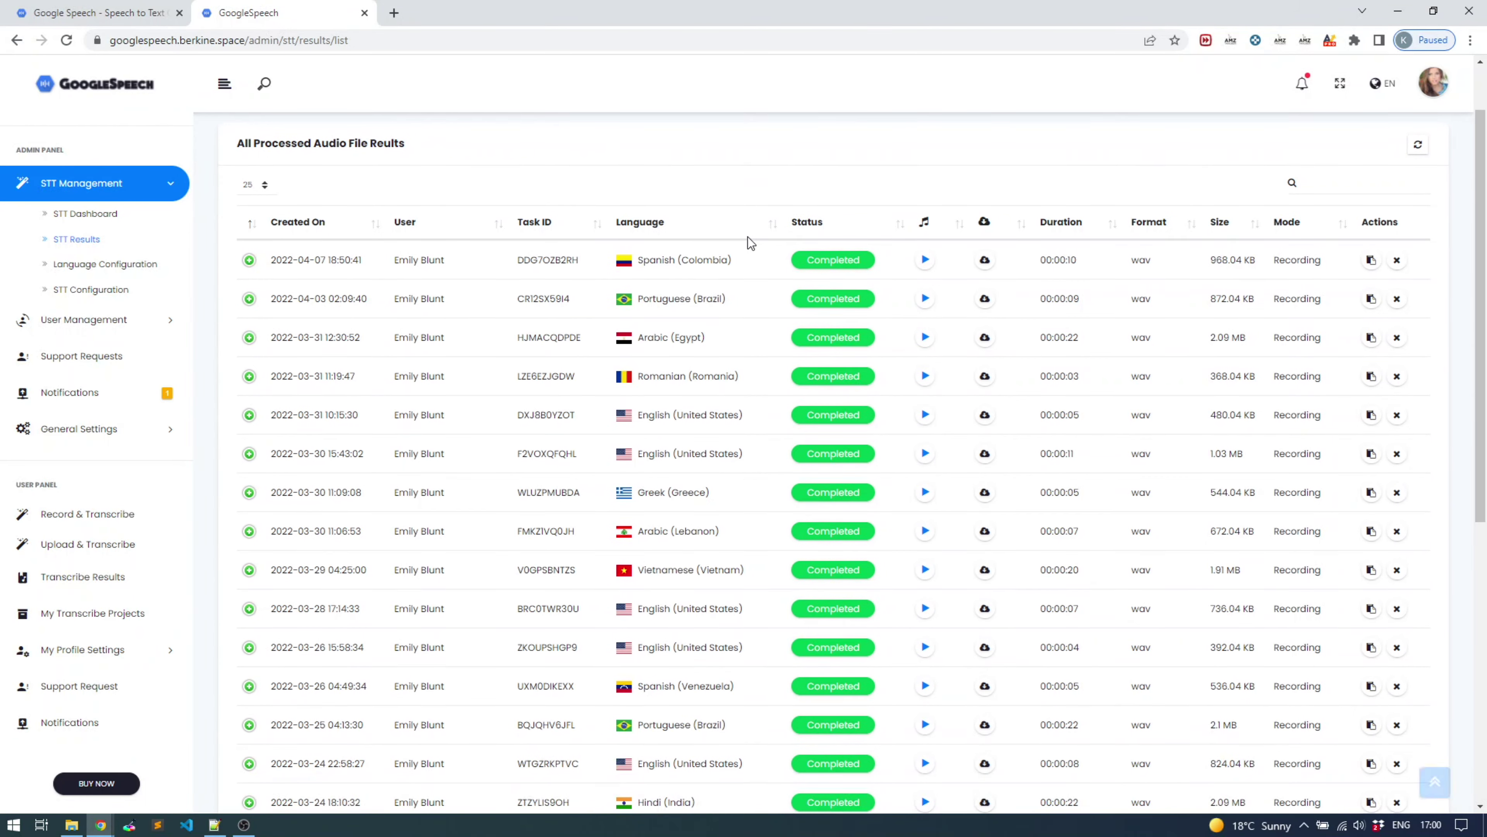
pyautogui.scroll(1, 750, 245)
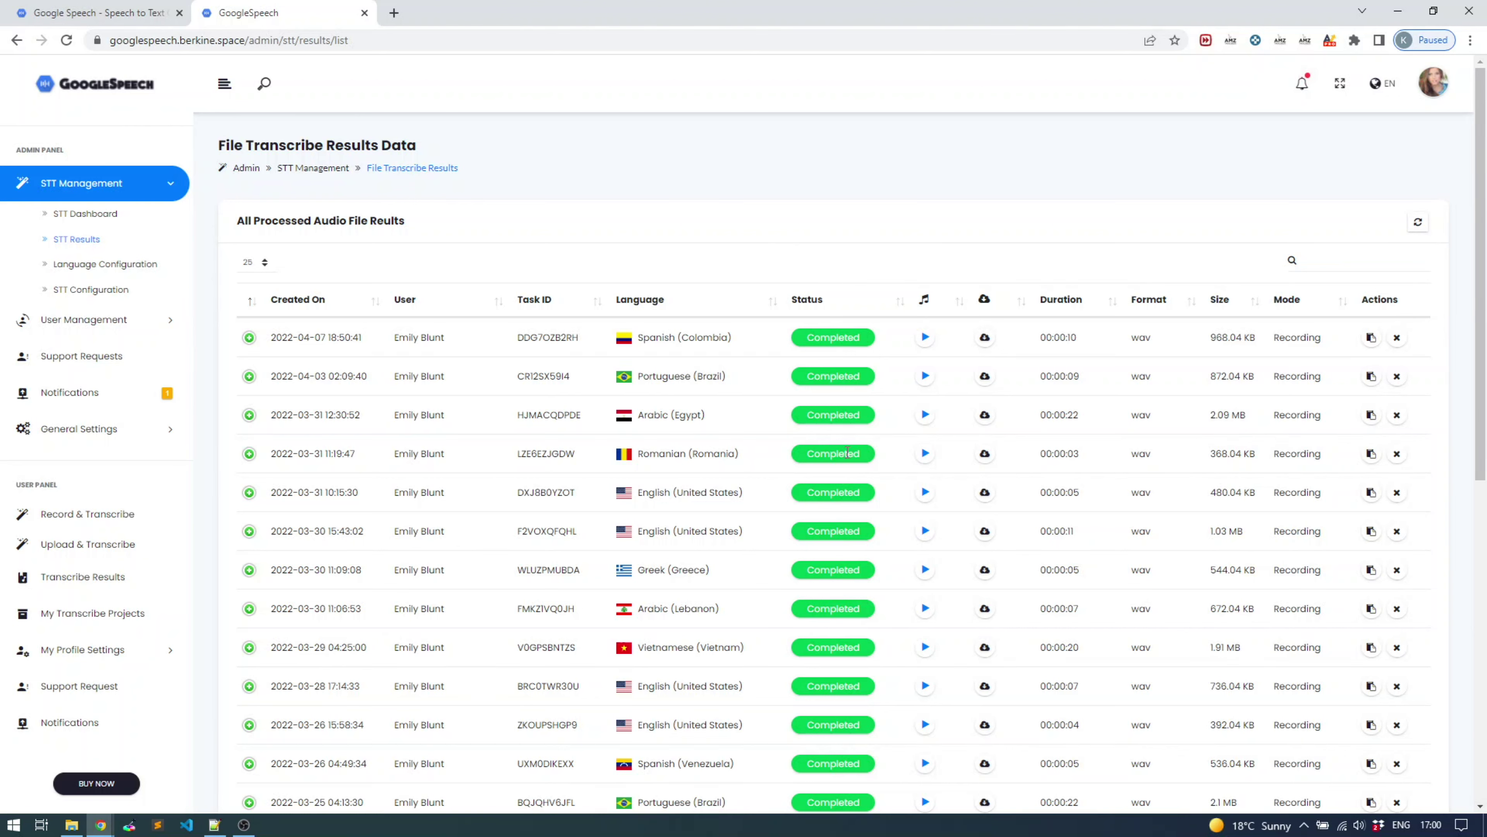
# Open Language Configuration and scroll the STT Languages list with its language codes.
pyautogui.click(78, 266)
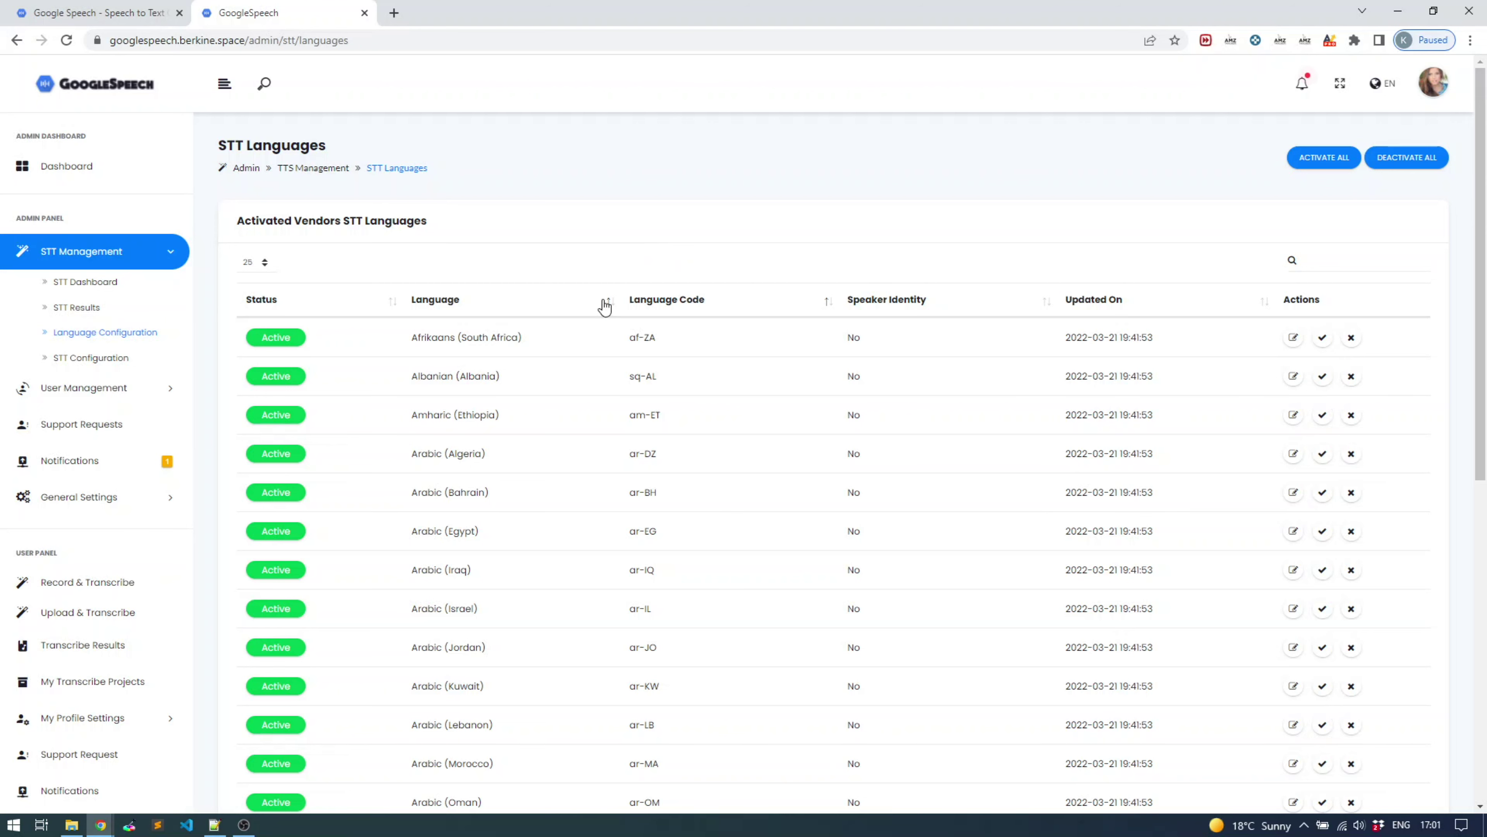
pyautogui.scroll(-2, 537, 450)
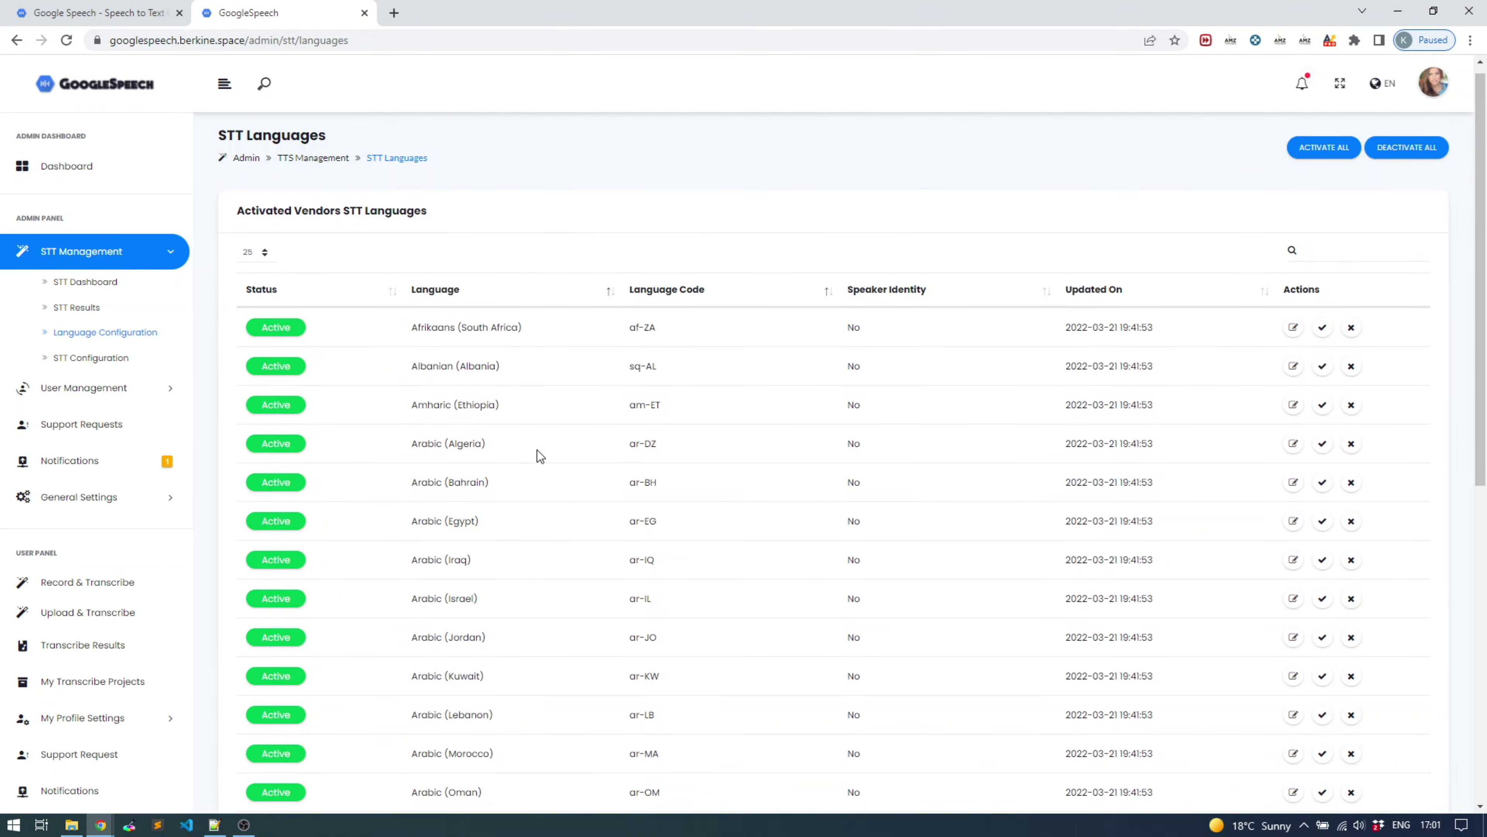
pyautogui.scroll(2, 441, 433)
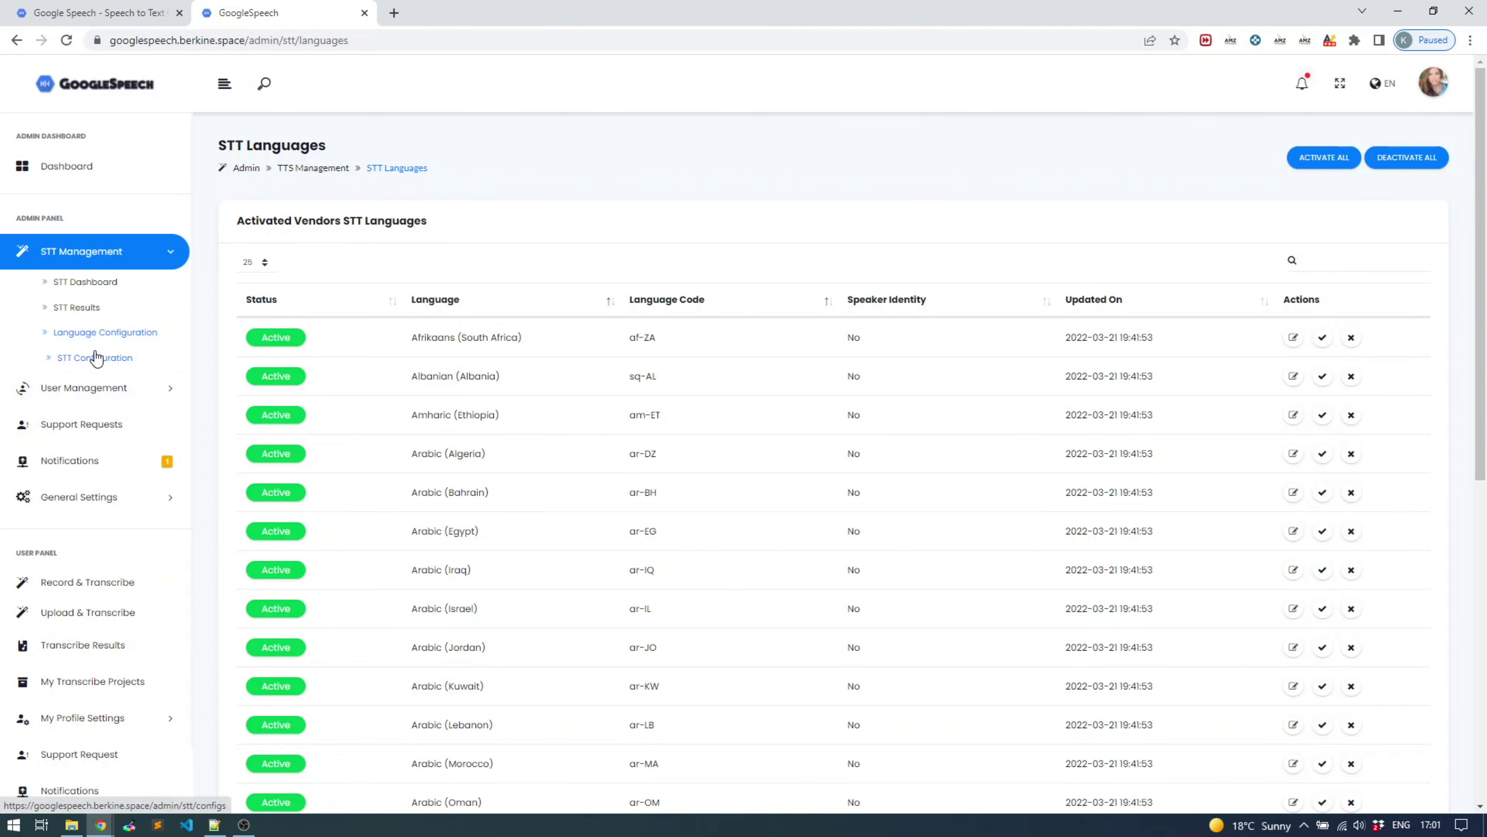
# Open STT Configuration and step through the GCP configuration file path and other setting fields.
pyautogui.click(95, 358)
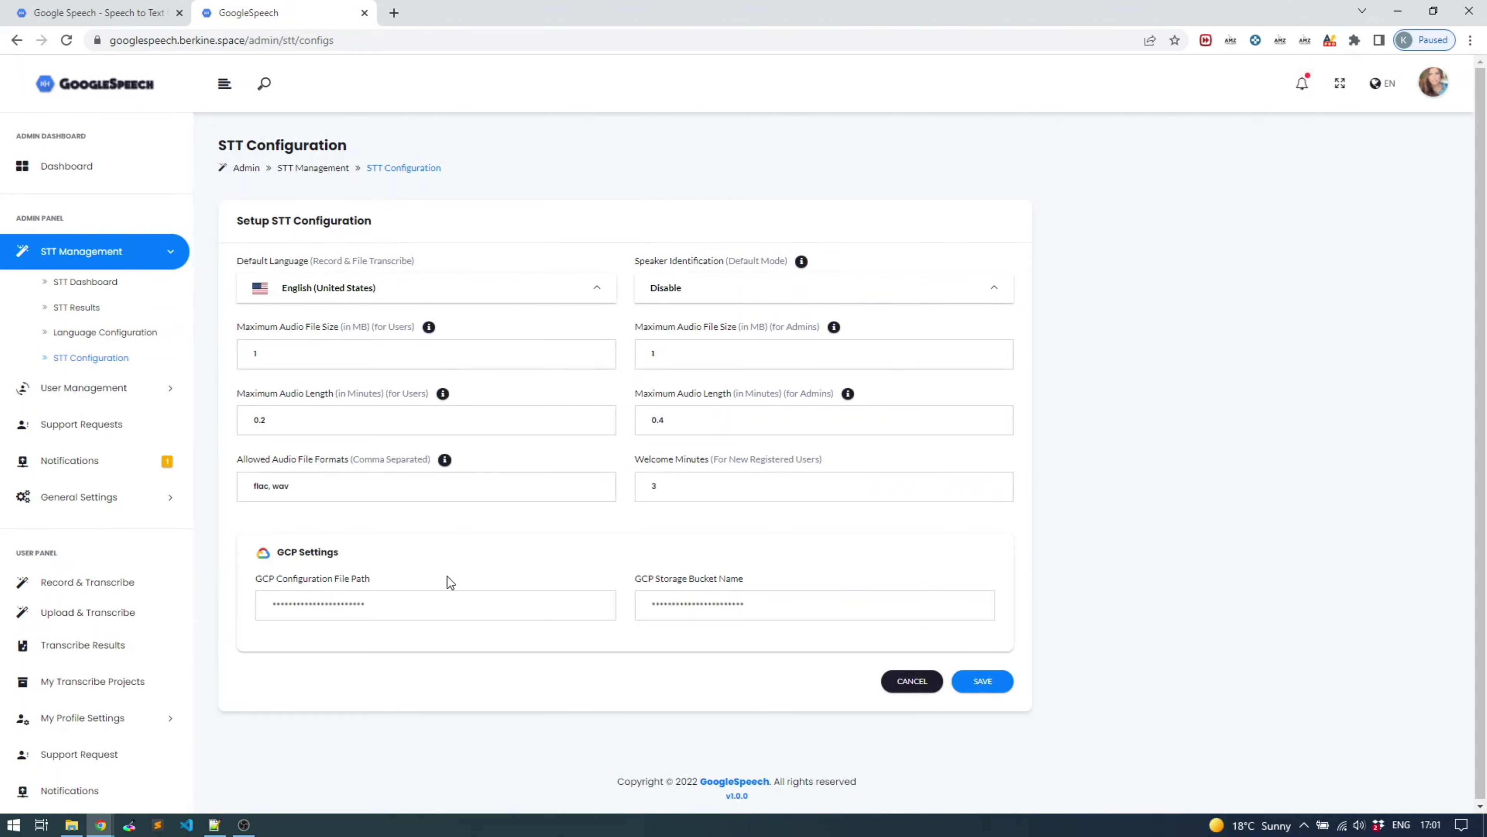
pyautogui.click(478, 597)
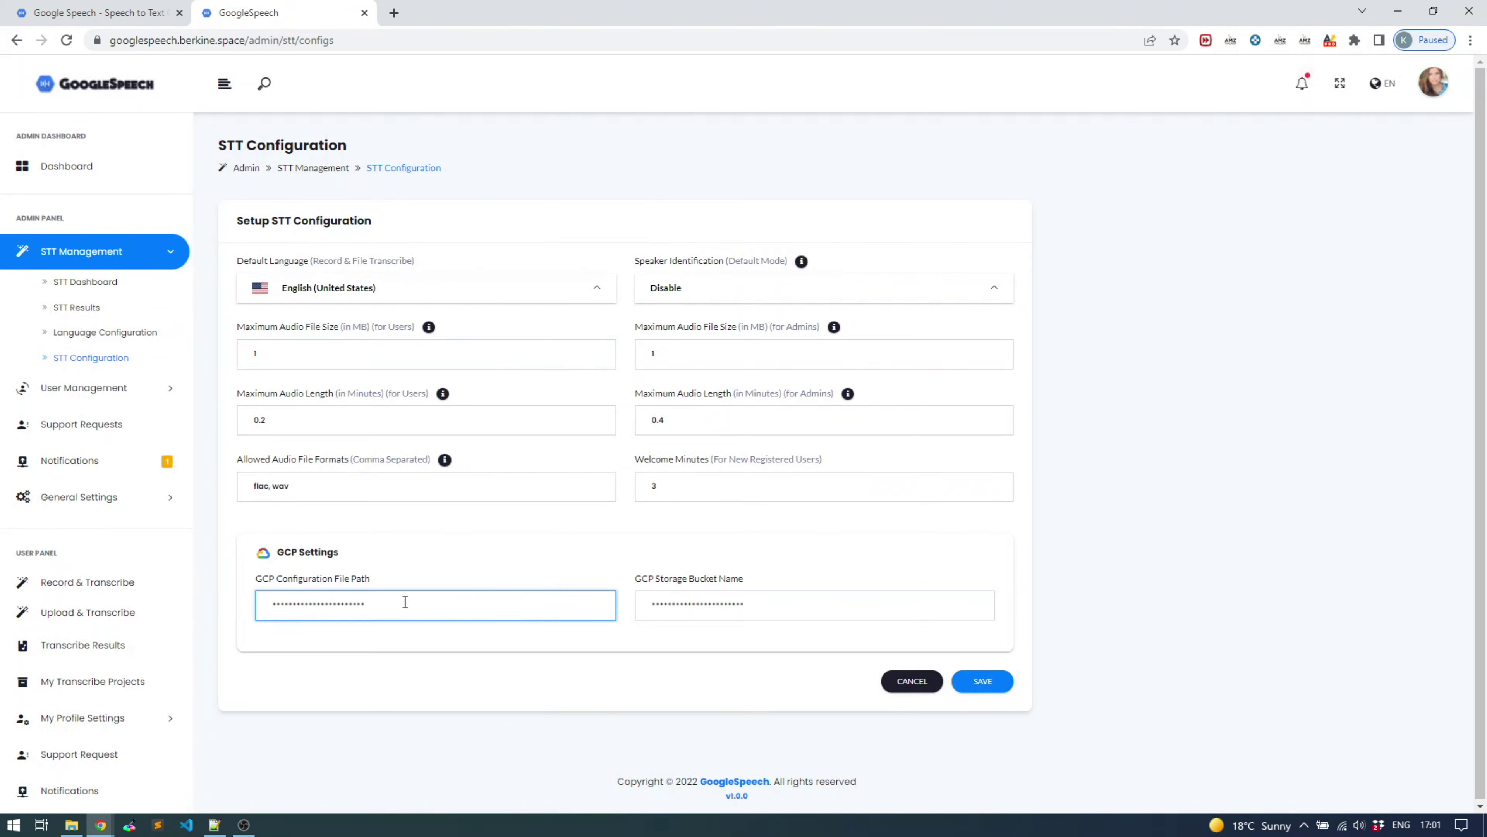
pyautogui.click(349, 584)
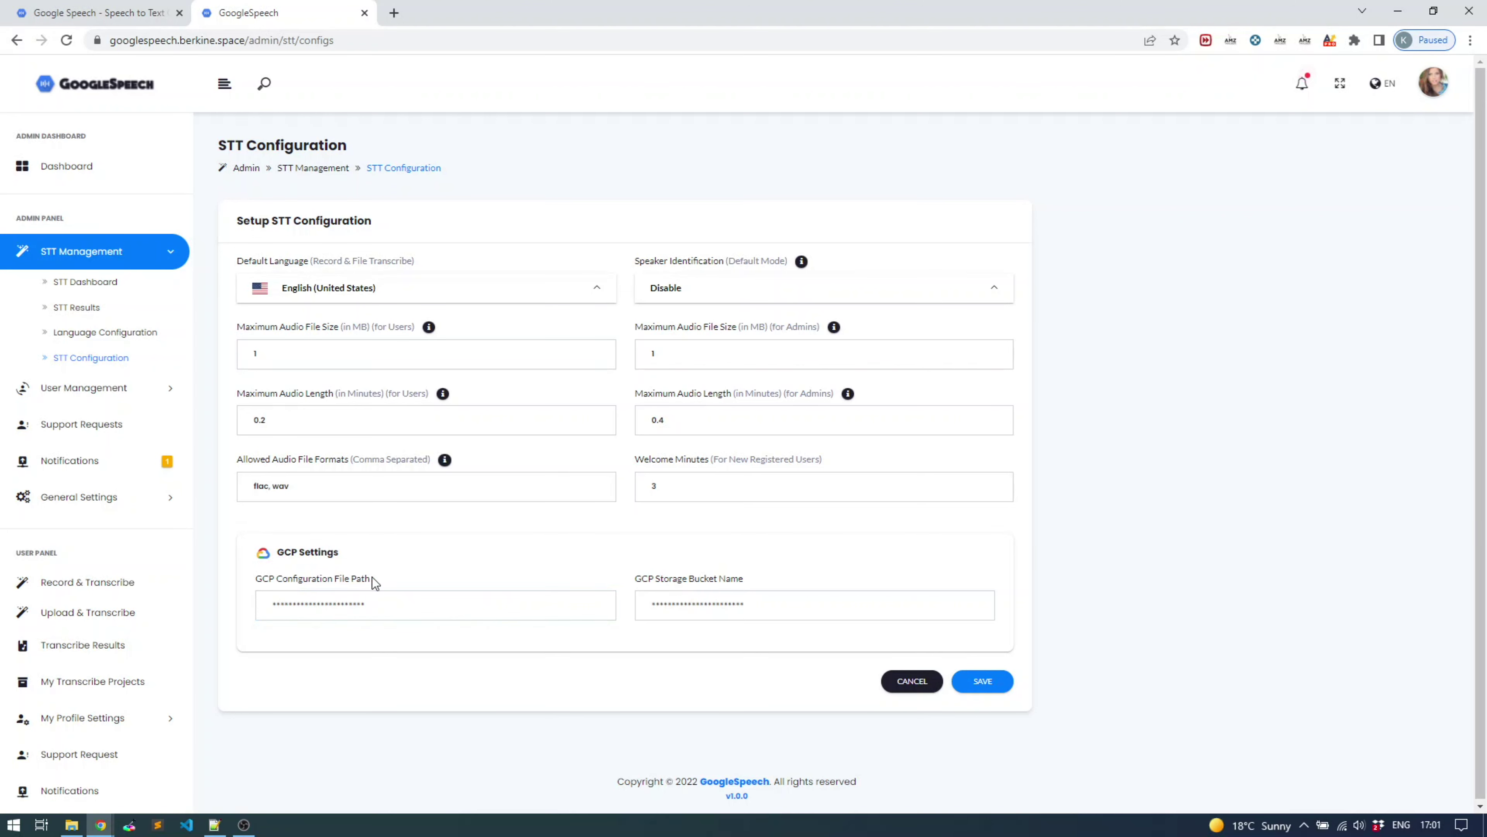
pyautogui.click(486, 612)
pyautogui.click(480, 637)
pyautogui.click(779, 603)
pyautogui.click(752, 654)
pyautogui.click(855, 600)
pyautogui.click(844, 645)
# Set Maximum Audio File Size to 3 MB for users and 10 MB for admins.
pyautogui.click(330, 353)
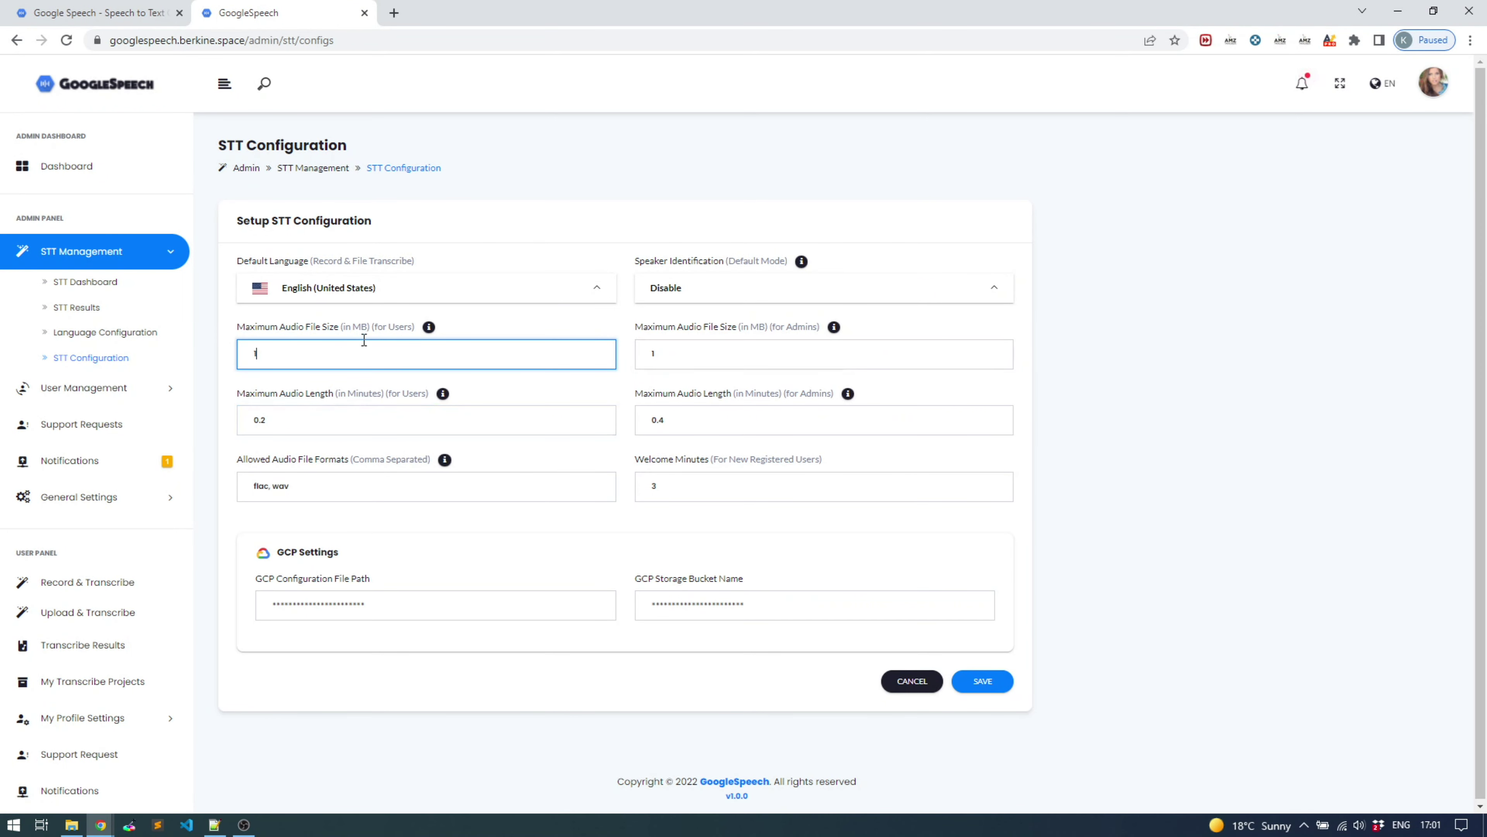
pyautogui.moveTo(375, 326); pyautogui.dragTo(414, 328)
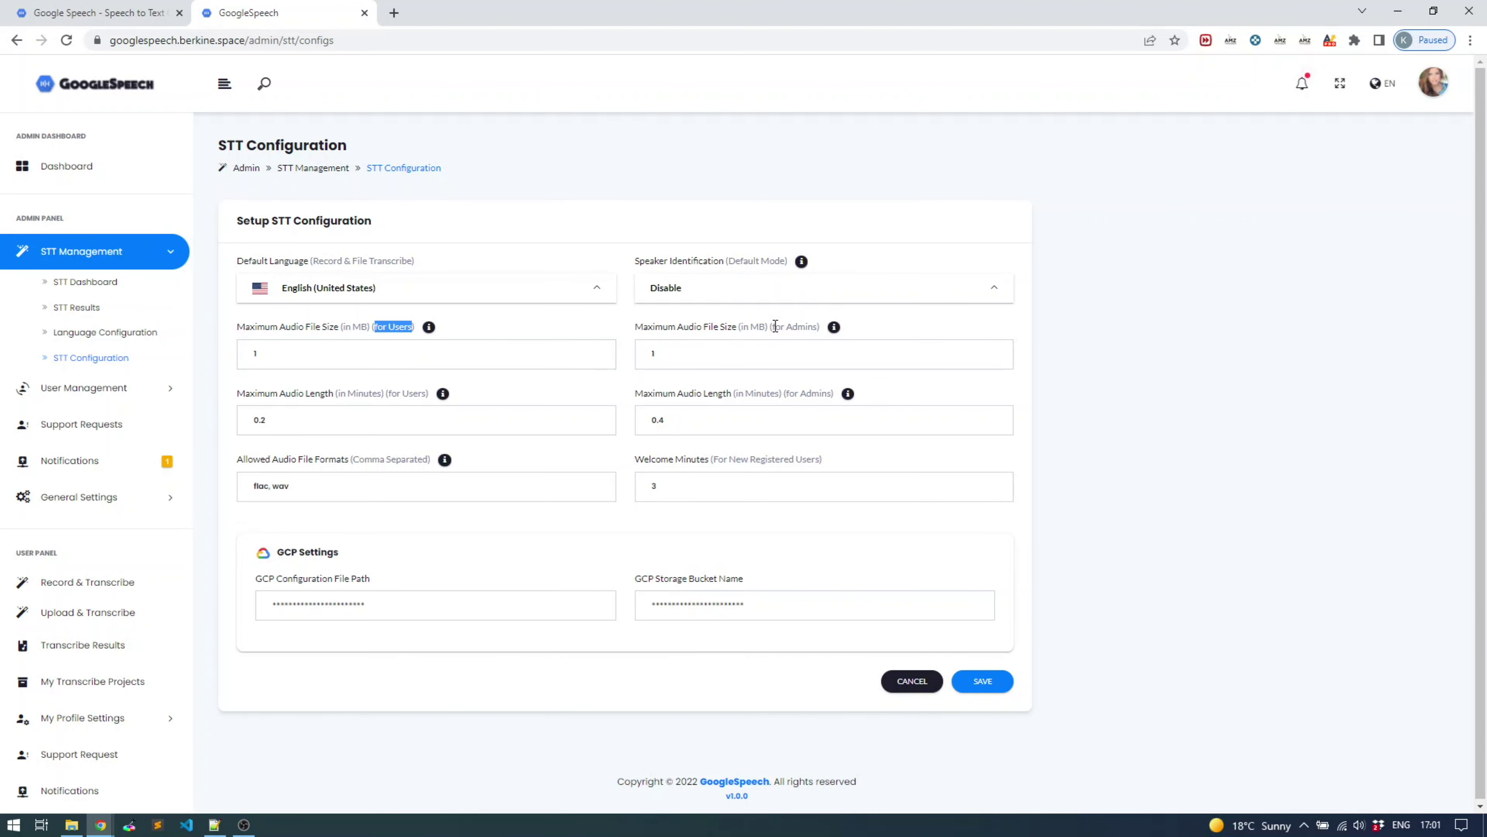
pyautogui.moveTo(772, 326); pyautogui.dragTo(821, 327)
pyautogui.click(690, 361)
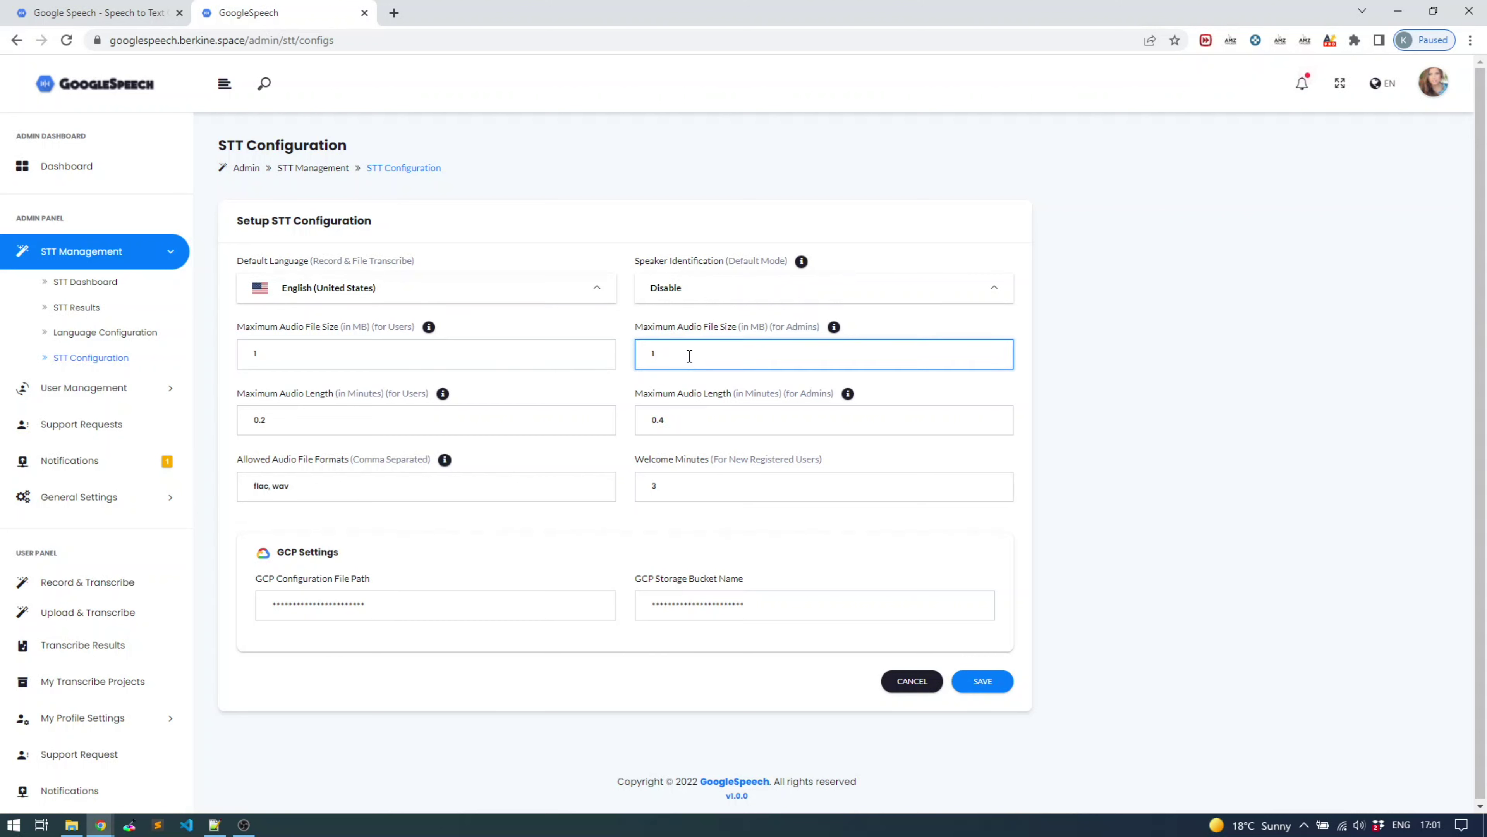
pyautogui.write('0')
pyautogui.click(319, 363)
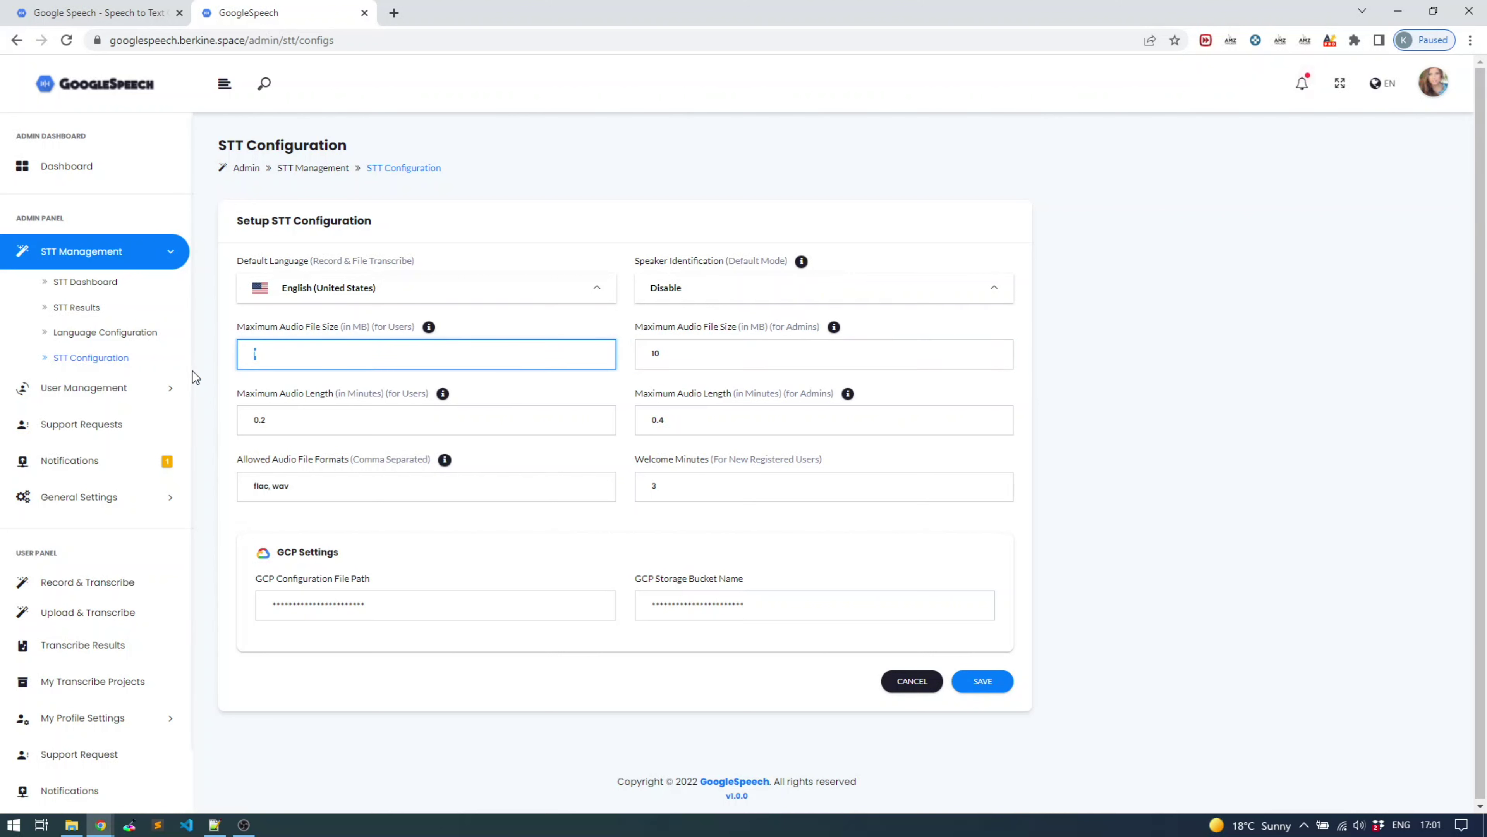
pyautogui.write('3')
pyautogui.click(576, 252)
pyautogui.click(339, 424)
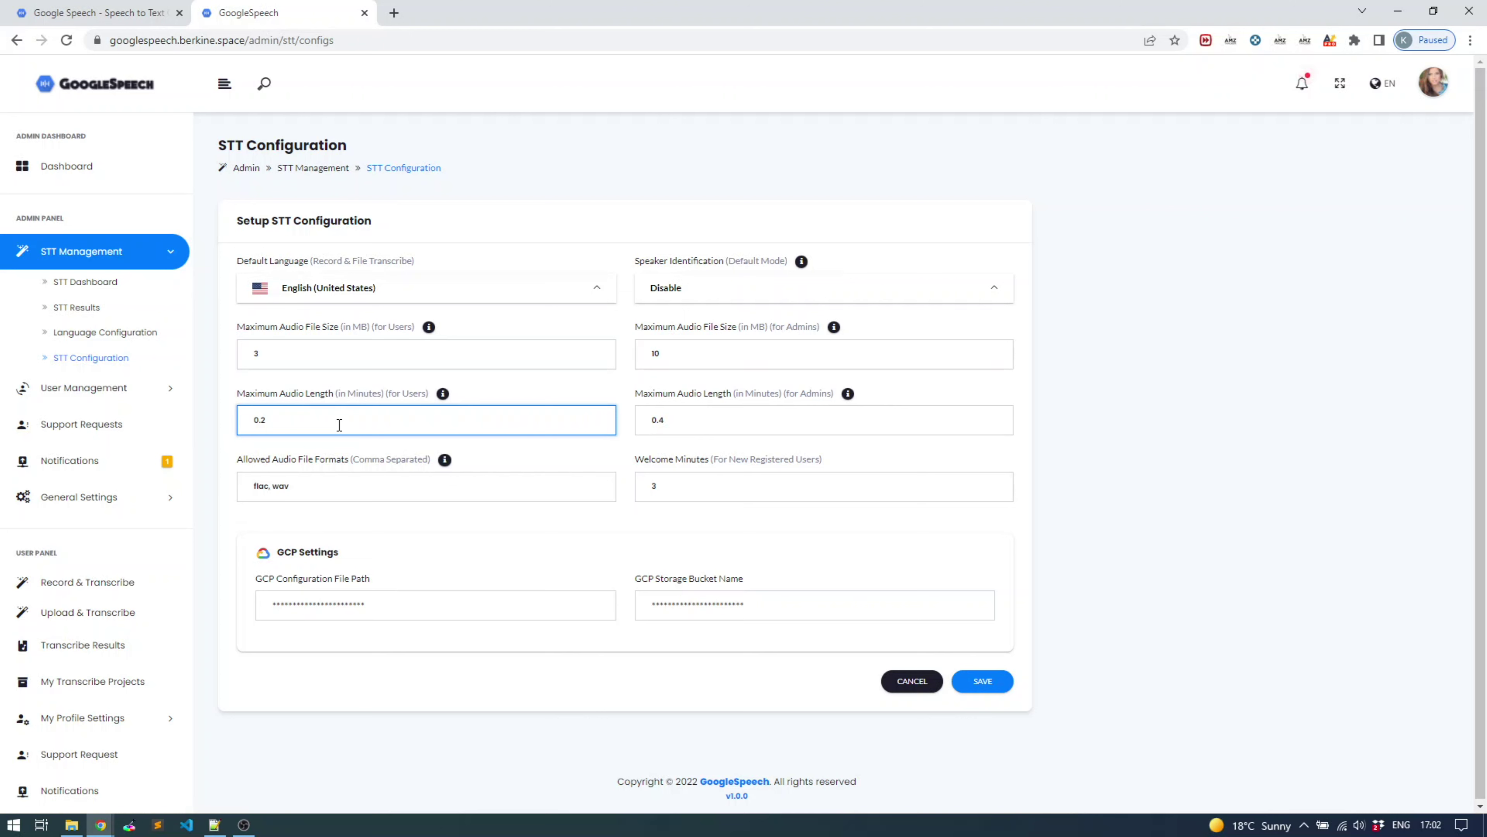
pyautogui.click(391, 355)
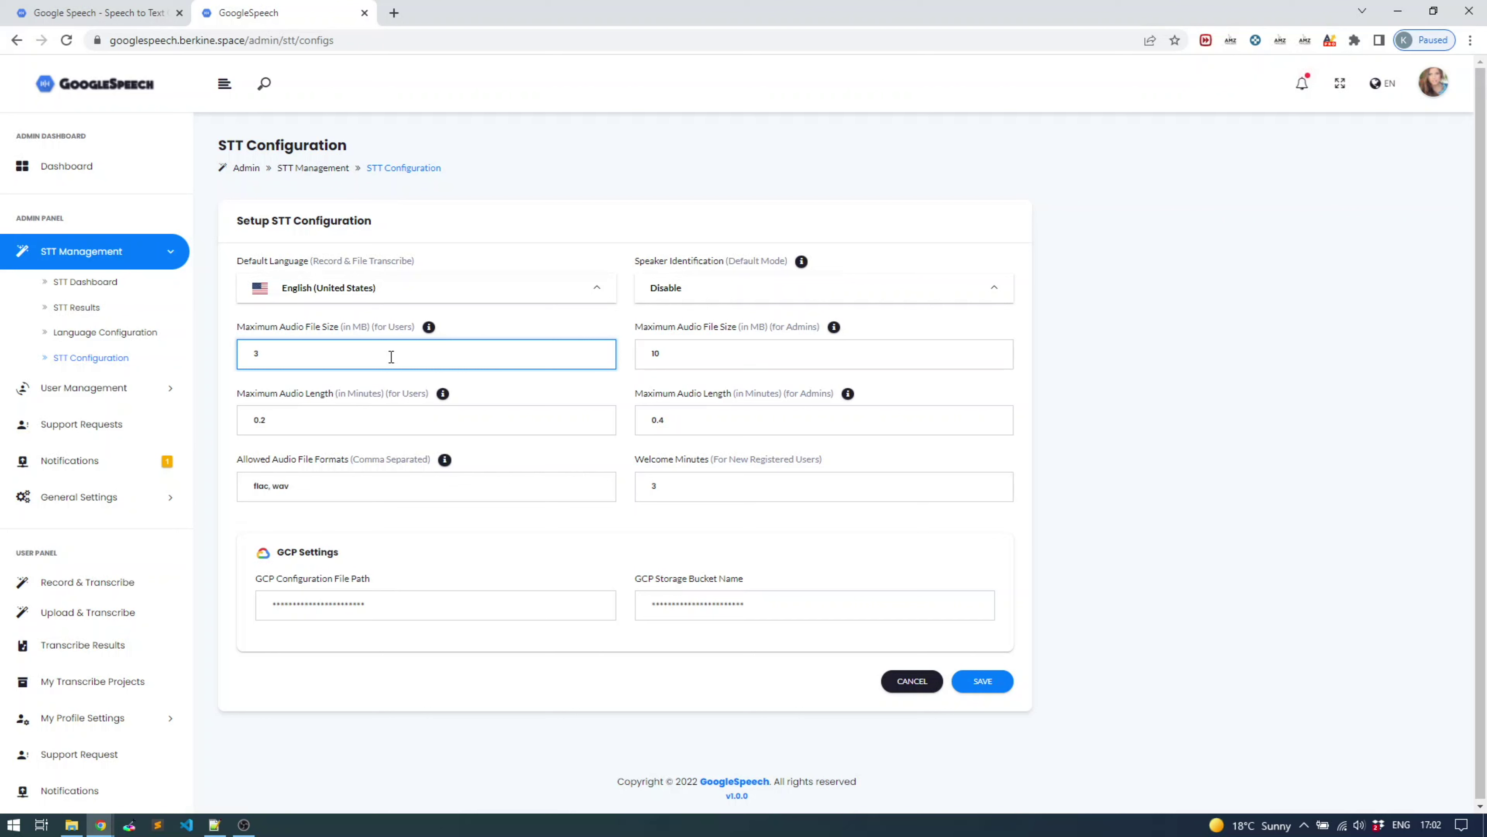
pyautogui.click(355, 417)
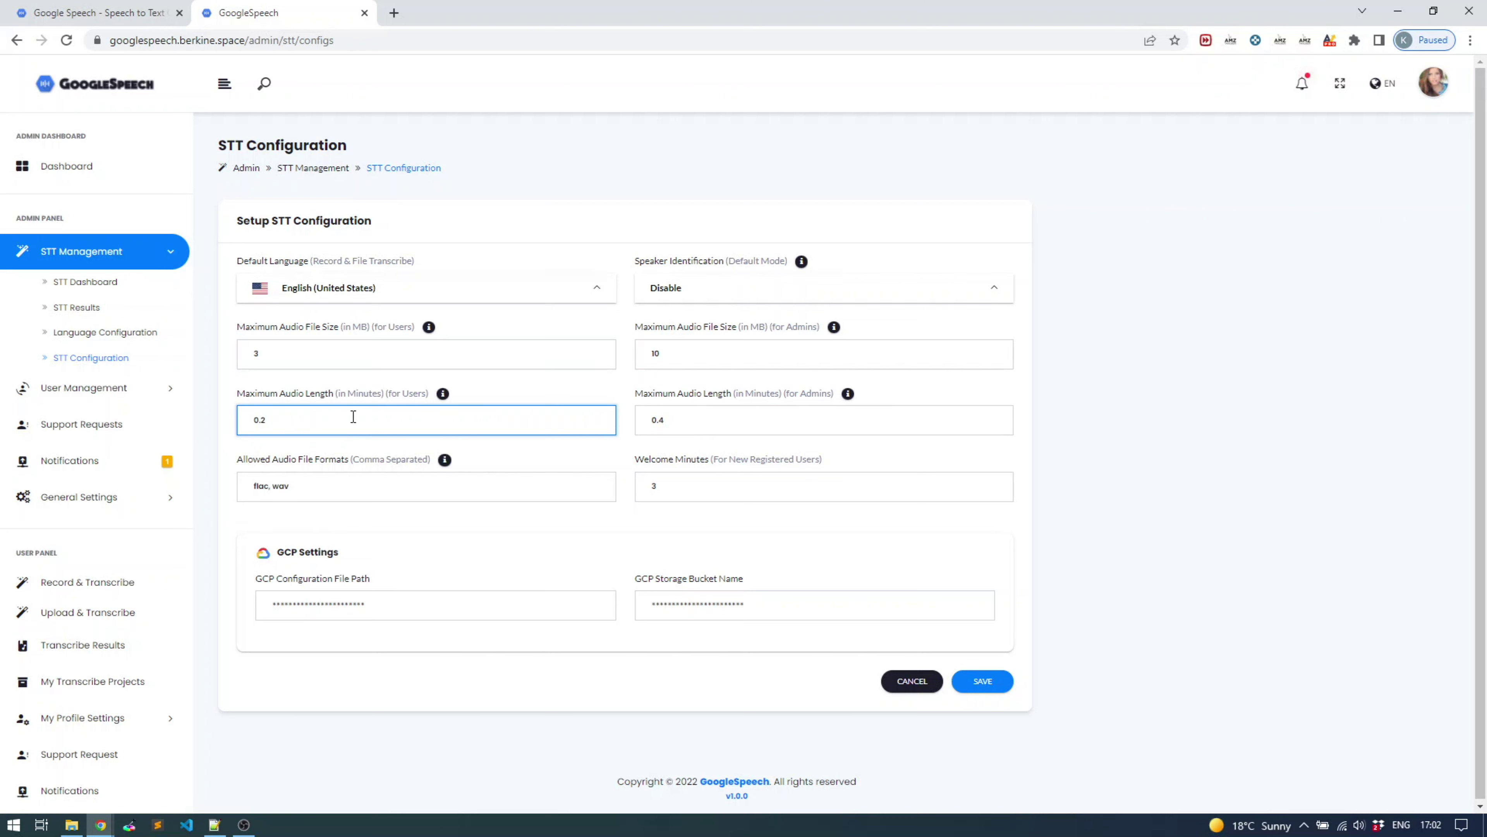
# Edit the allowed audio formats (flac, wav), deleting the comma after flac.
pyautogui.click(345, 488)
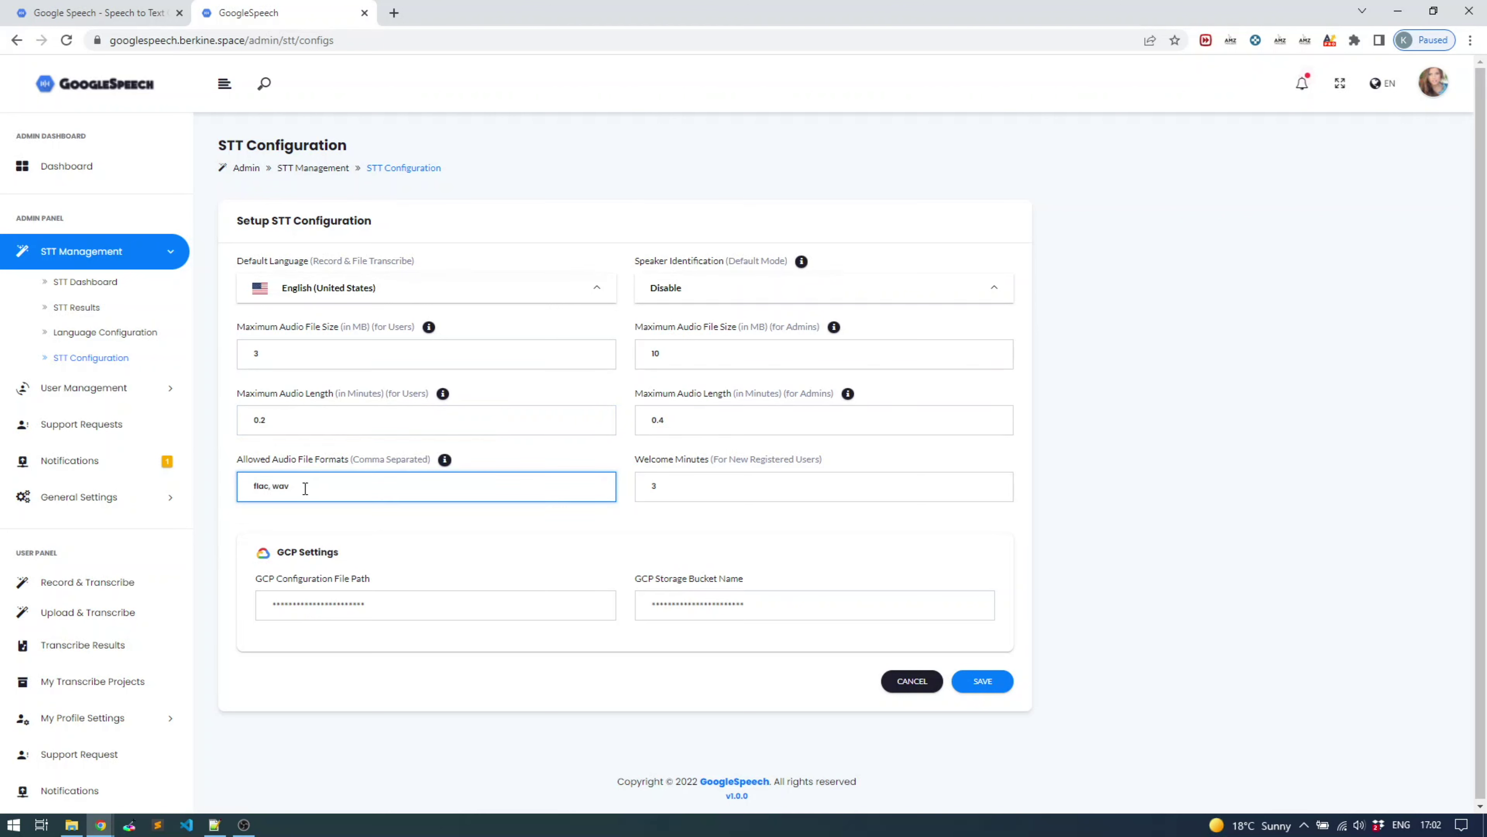
pyautogui.moveTo(302, 488); pyautogui.dragTo(264, 485)
pyautogui.click(268, 481)
pyautogui.press('BackSpace')
pyautogui.click(675, 485)
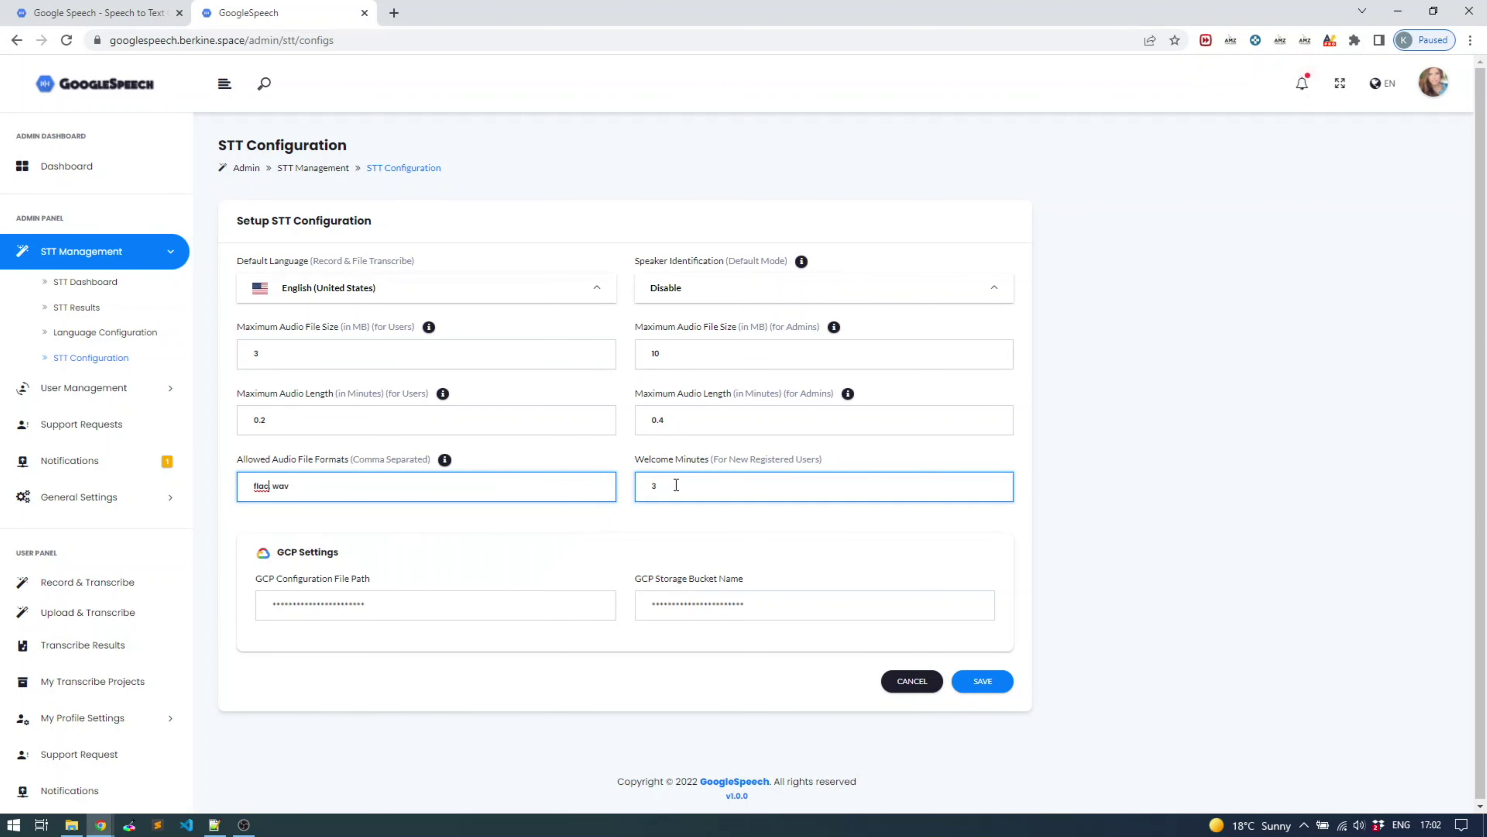
pyautogui.press('BackSpace')
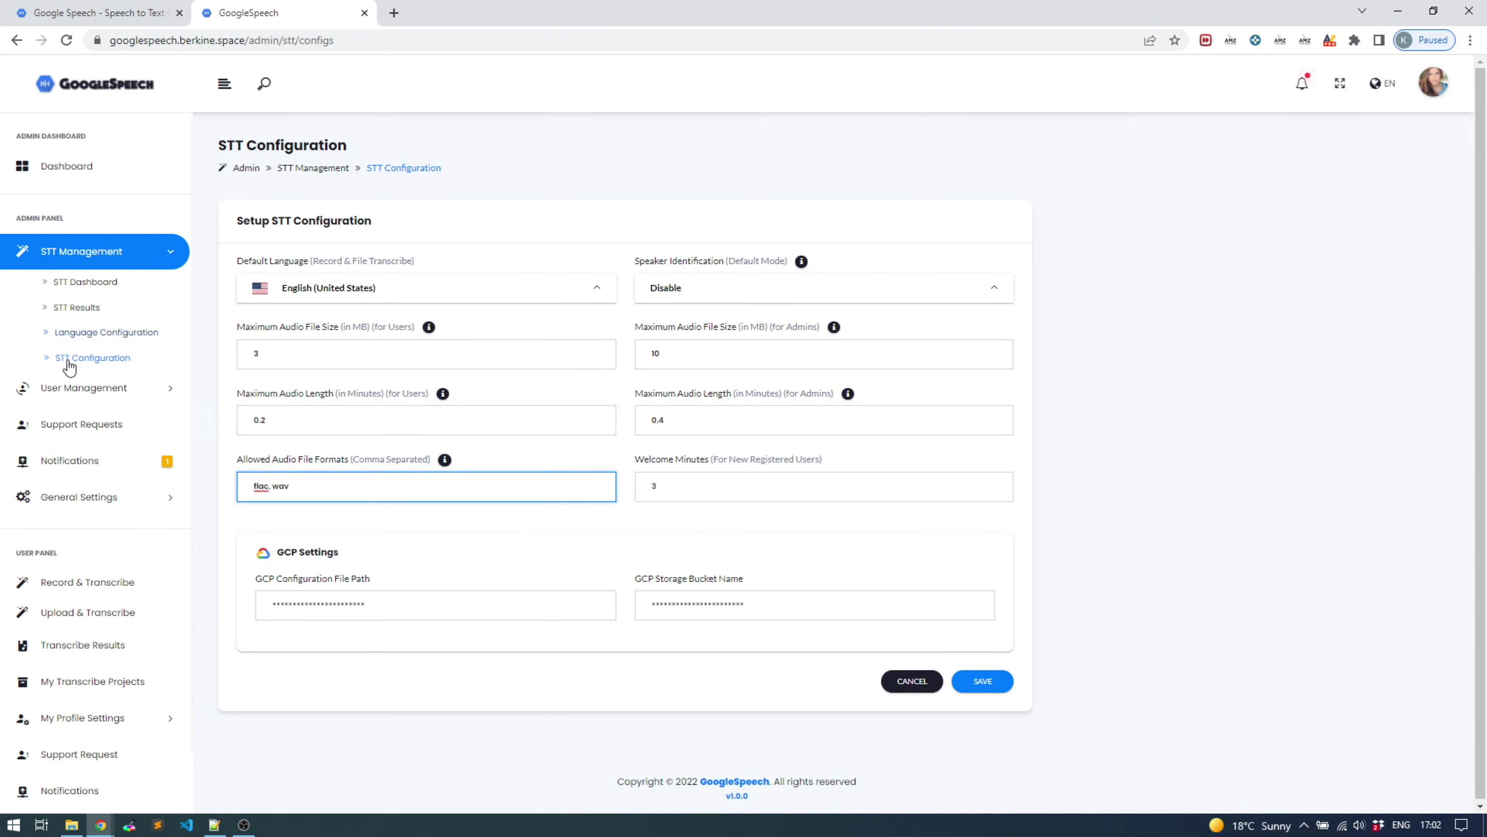
pyautogui.click(75, 381)
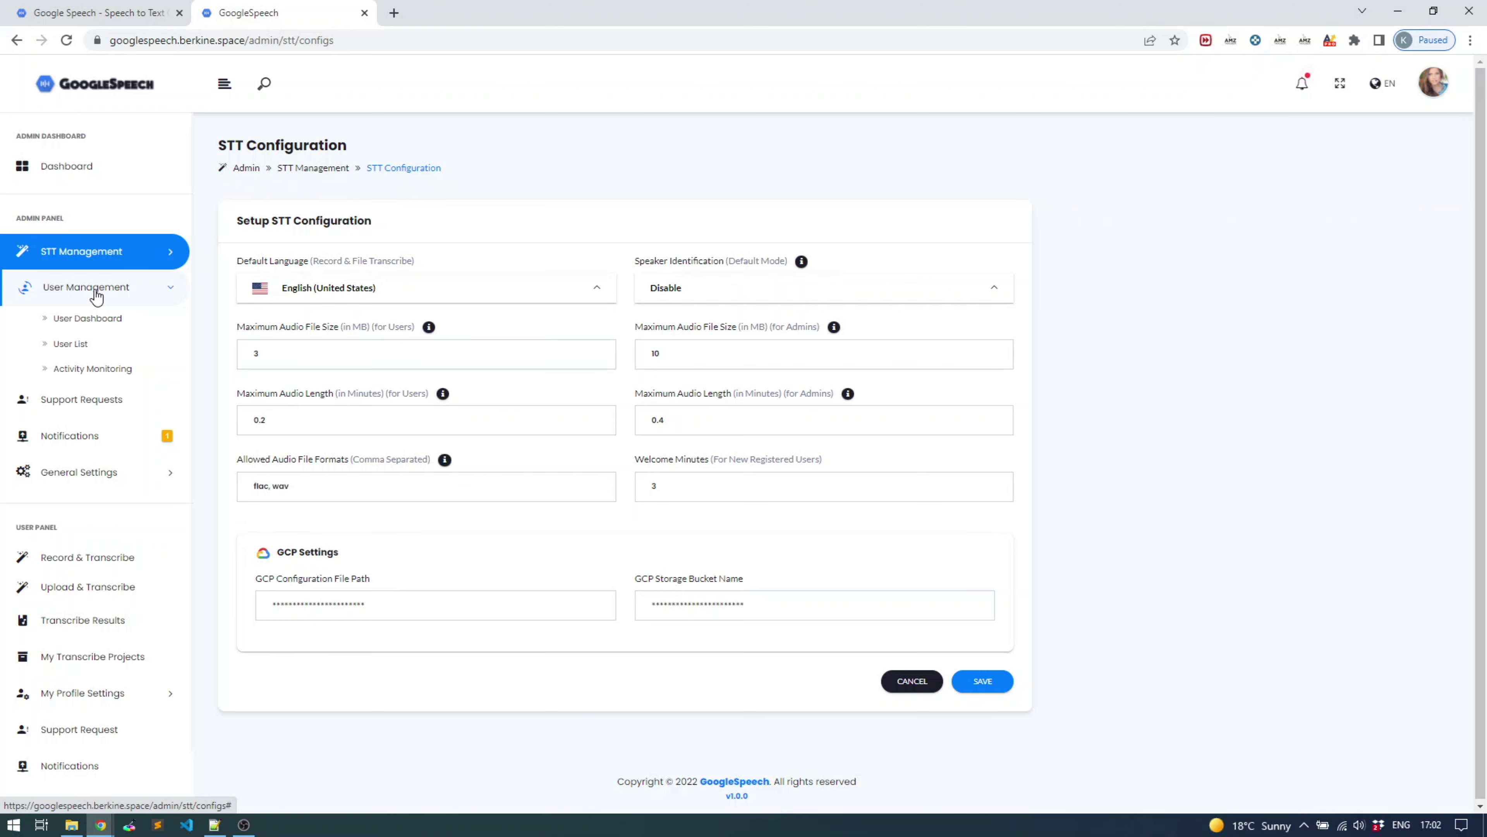
# Open the User Dashboard and review the monthly and yearly new-registration charts totalling 17 users.
pyautogui.click(94, 318)
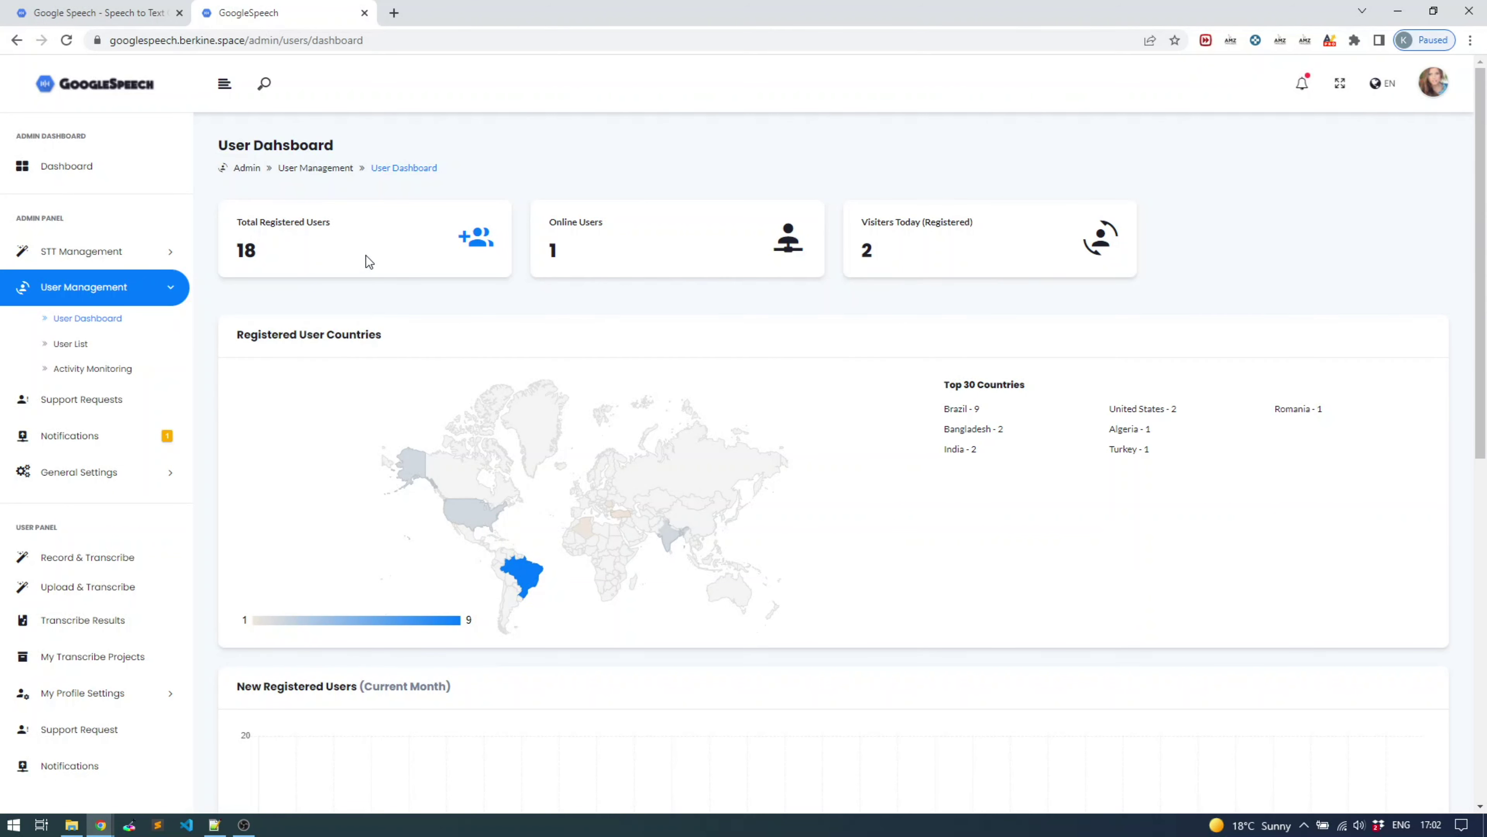
pyautogui.doubleClick(913, 224)
pyautogui.scroll(-8, 917, 334)
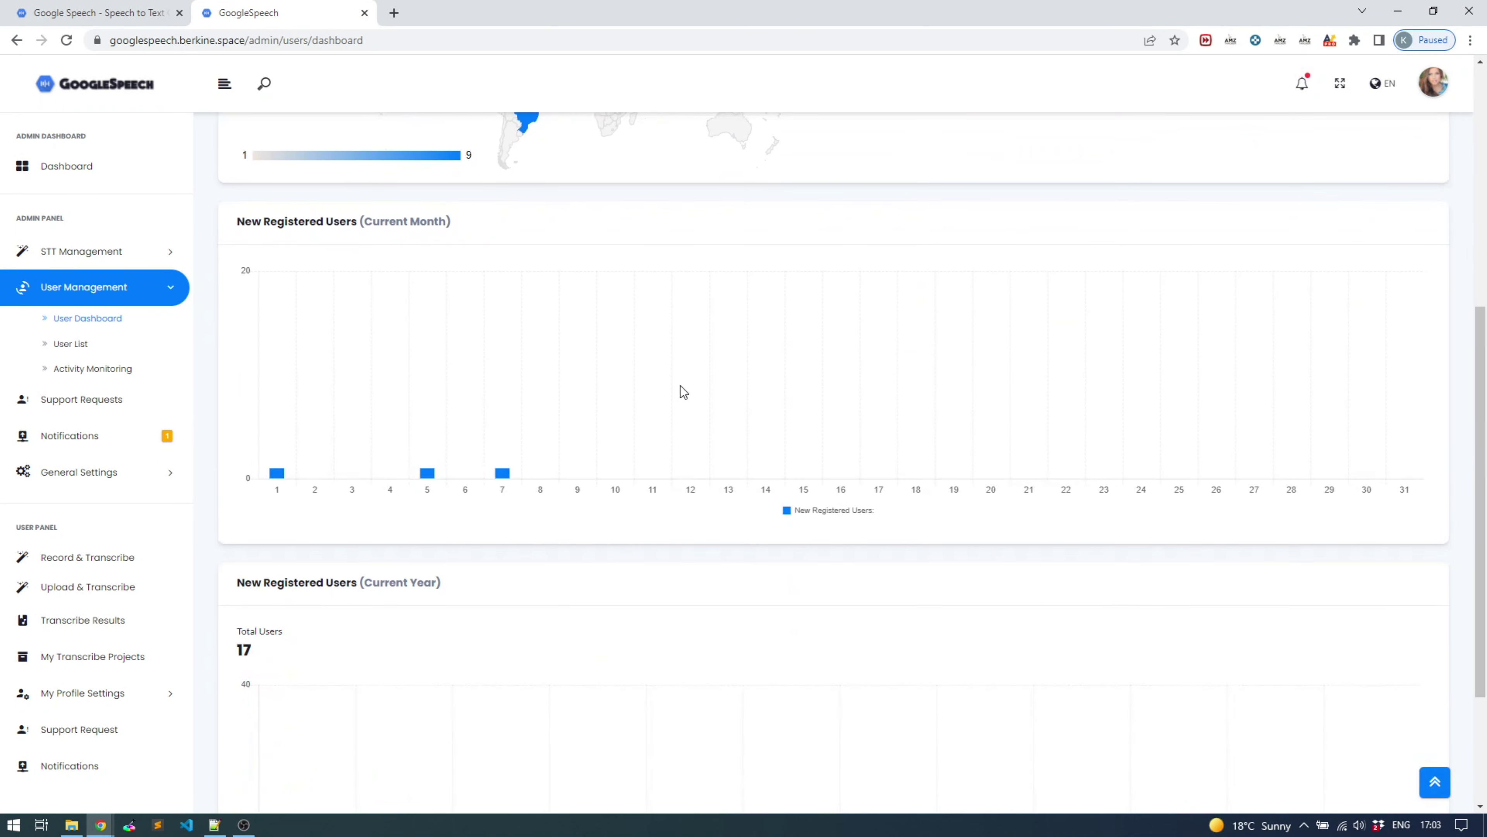
pyautogui.scroll(-1, 882, 410)
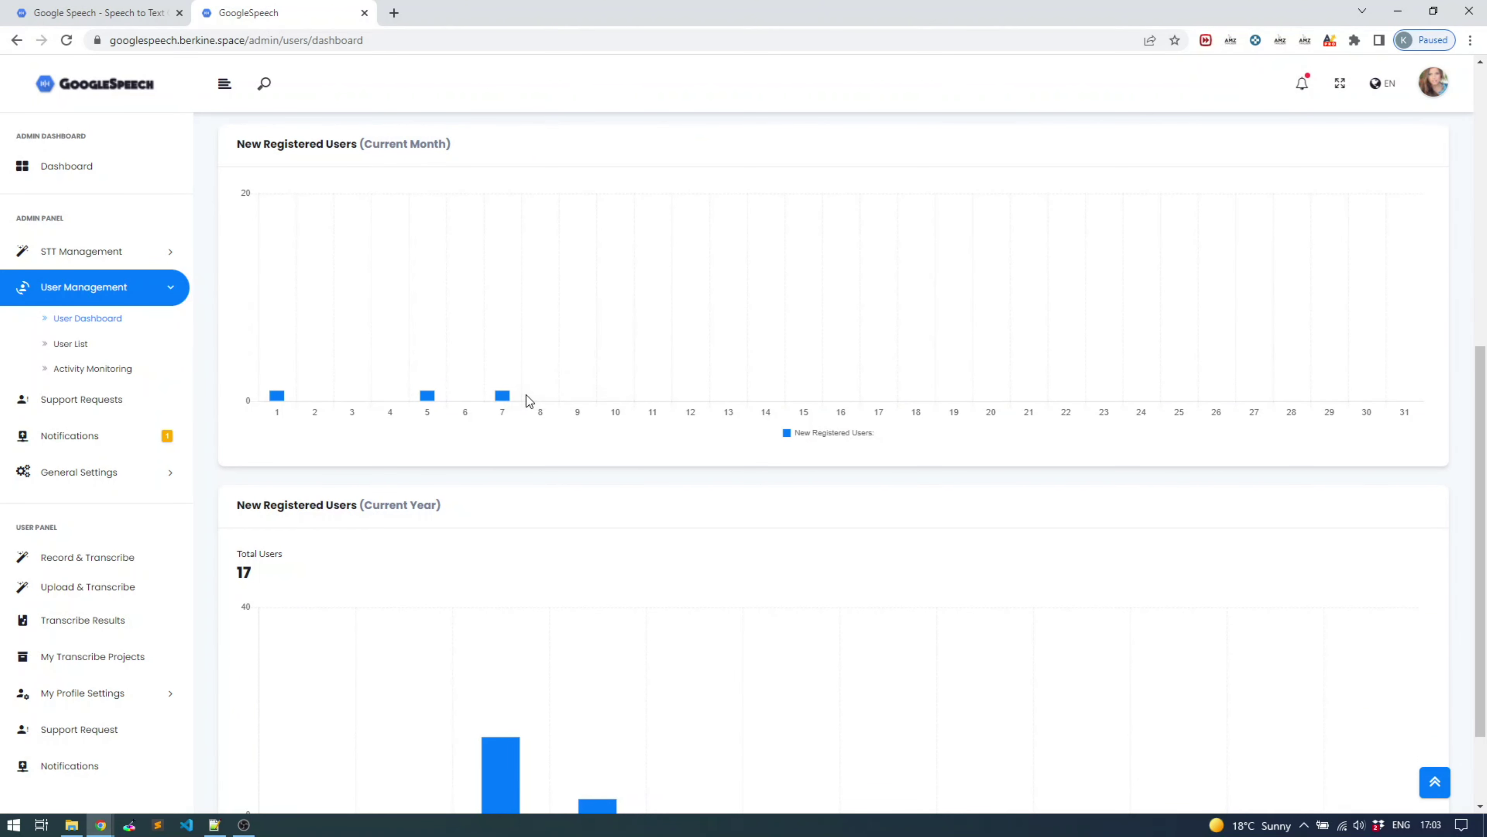
pyautogui.scroll(-2, 530, 405)
pyautogui.moveTo(595, 690)
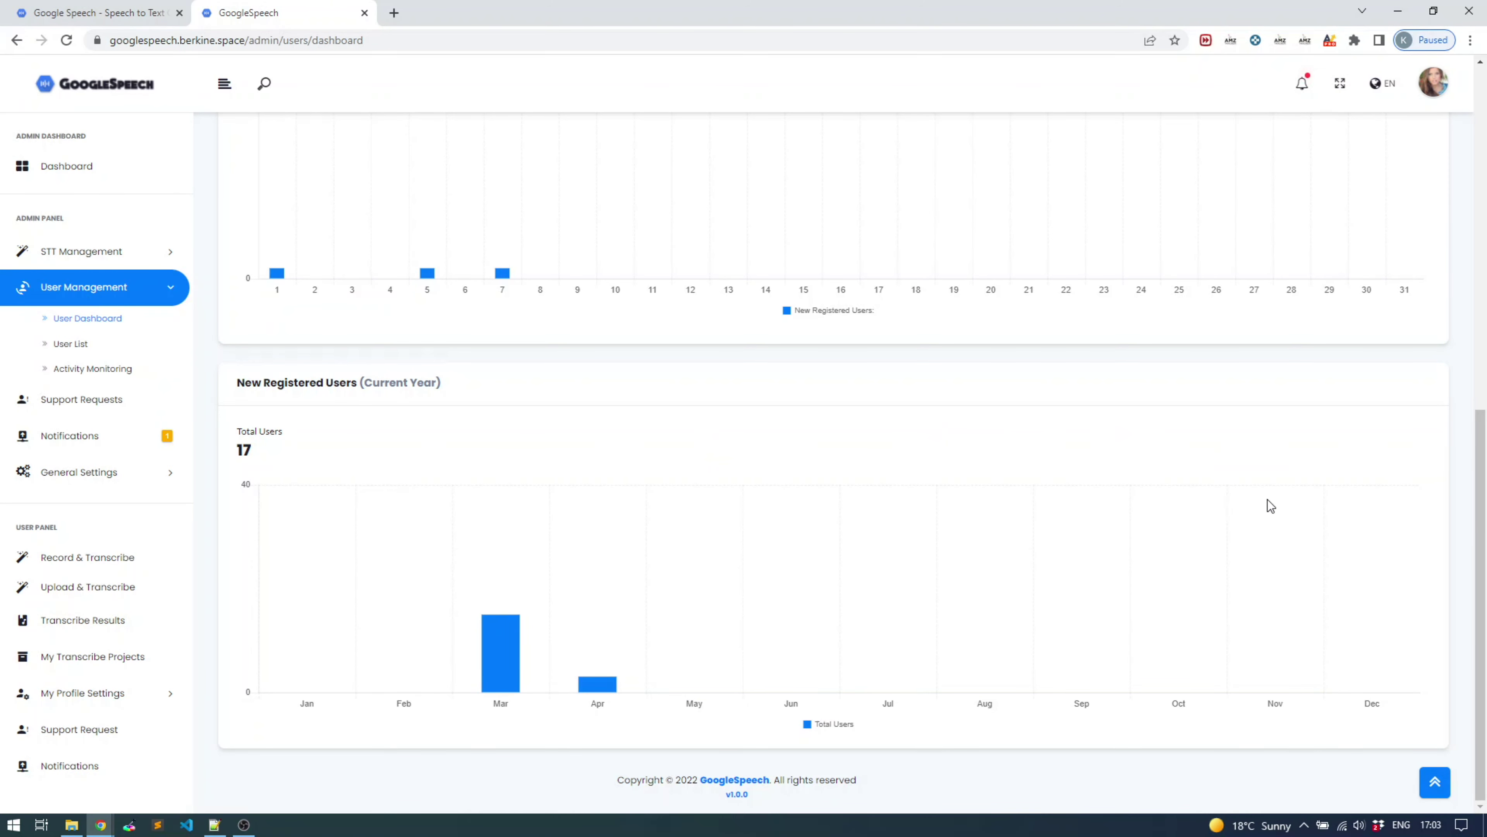
pyautogui.moveTo(492, 645)
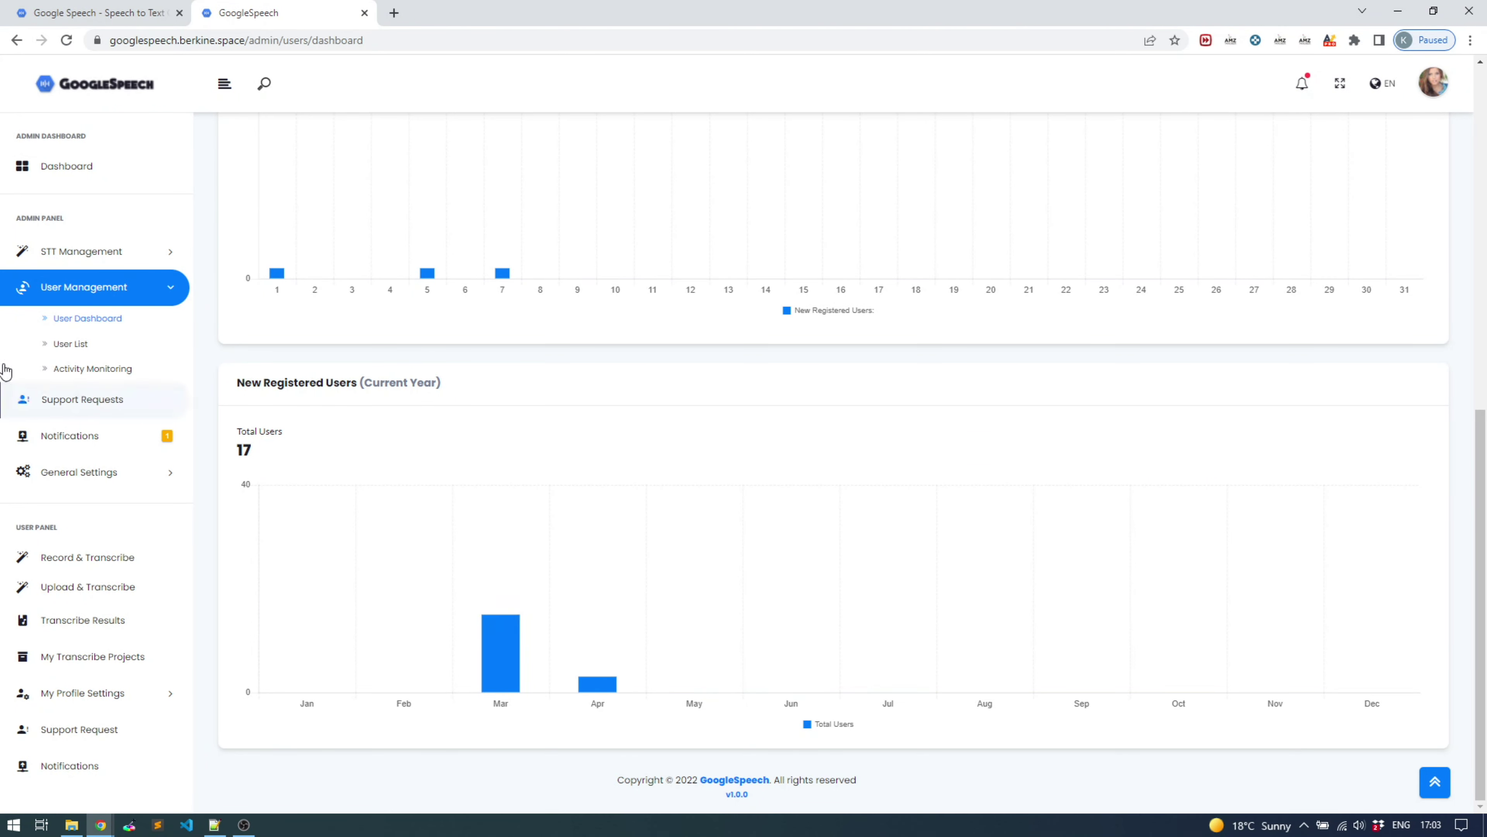
# Open the User List of all registered users.
pyautogui.click(70, 345)
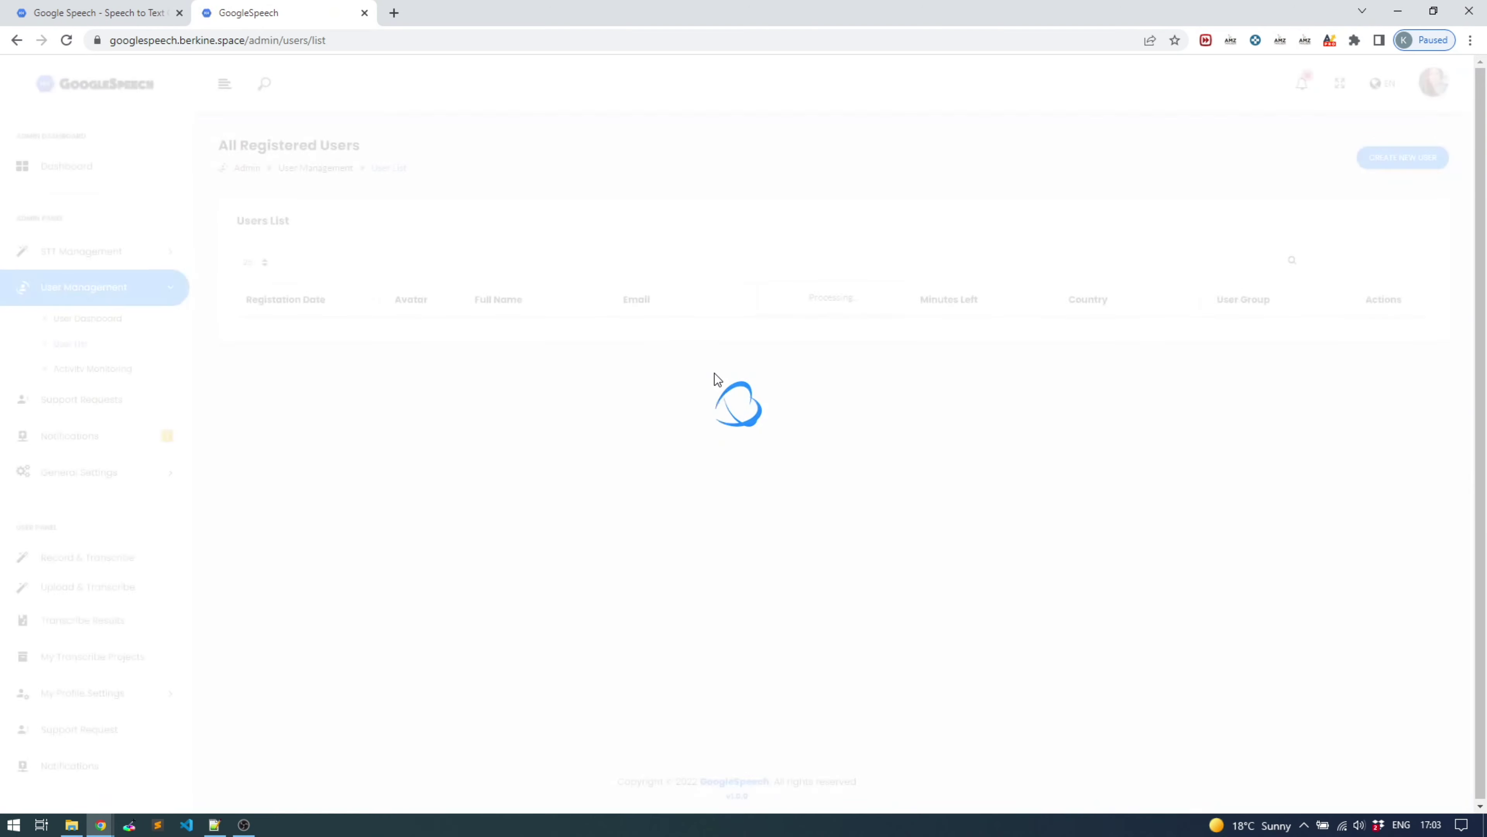
pyautogui.scroll(-3, 724, 373)
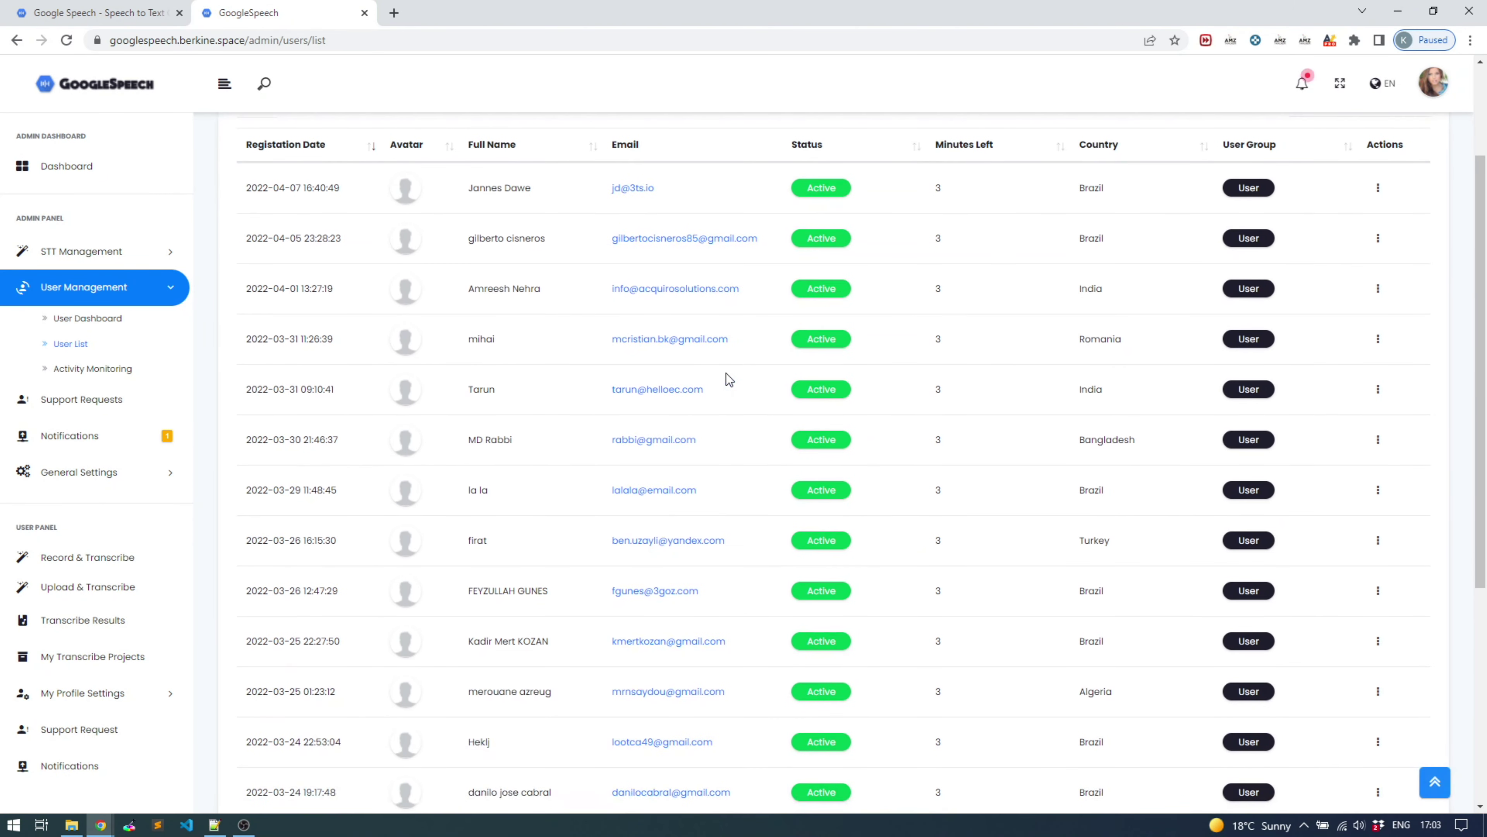
pyautogui.scroll(2, 727, 373)
# View the first user's Add Minutes form (3 available minutes), then return to the list.
pyautogui.click(1378, 267)
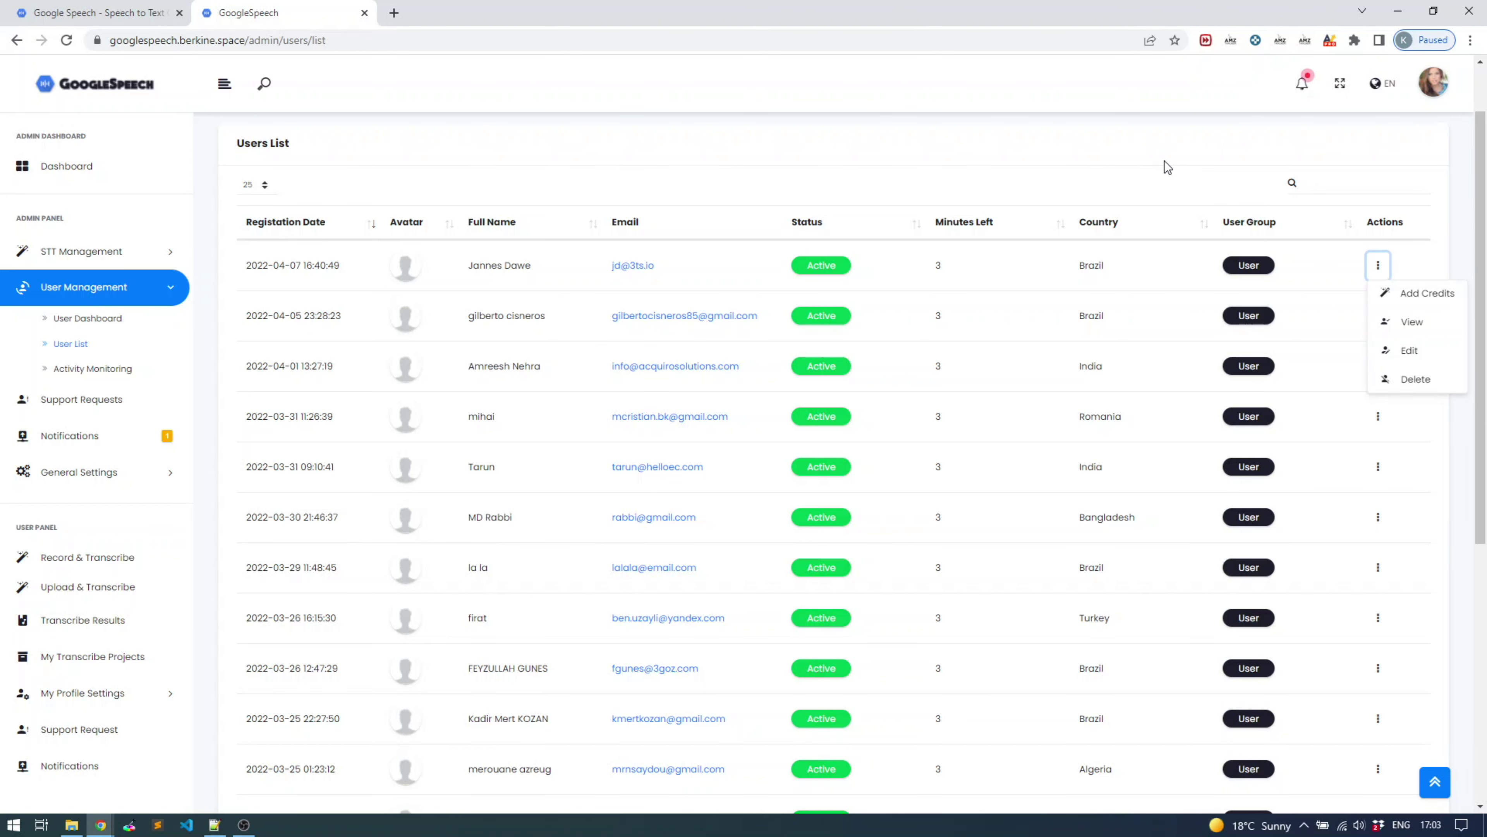
pyautogui.click(1428, 294)
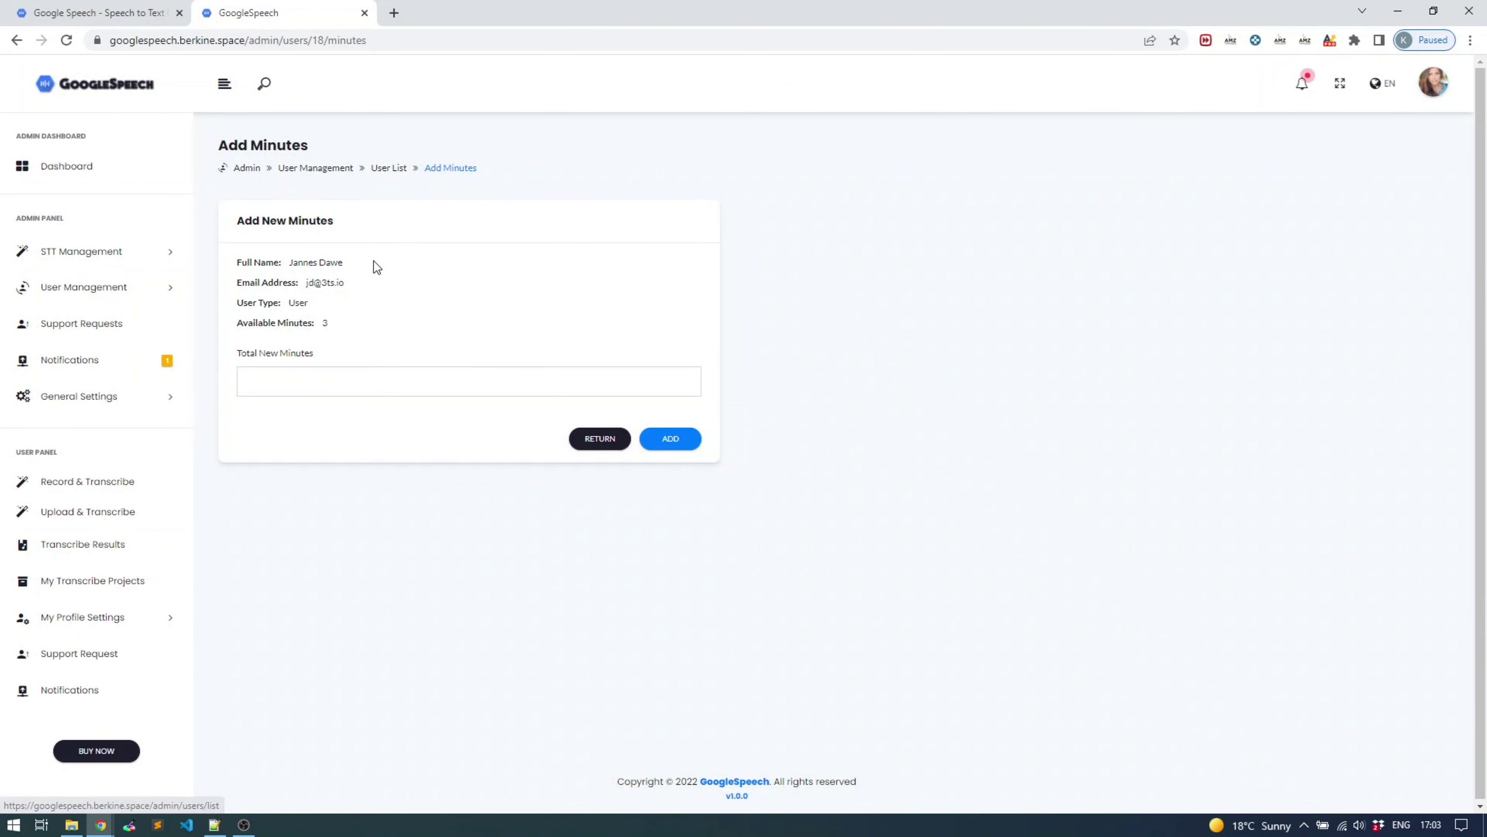
pyautogui.click(535, 379)
pyautogui.doubleClick(325, 322)
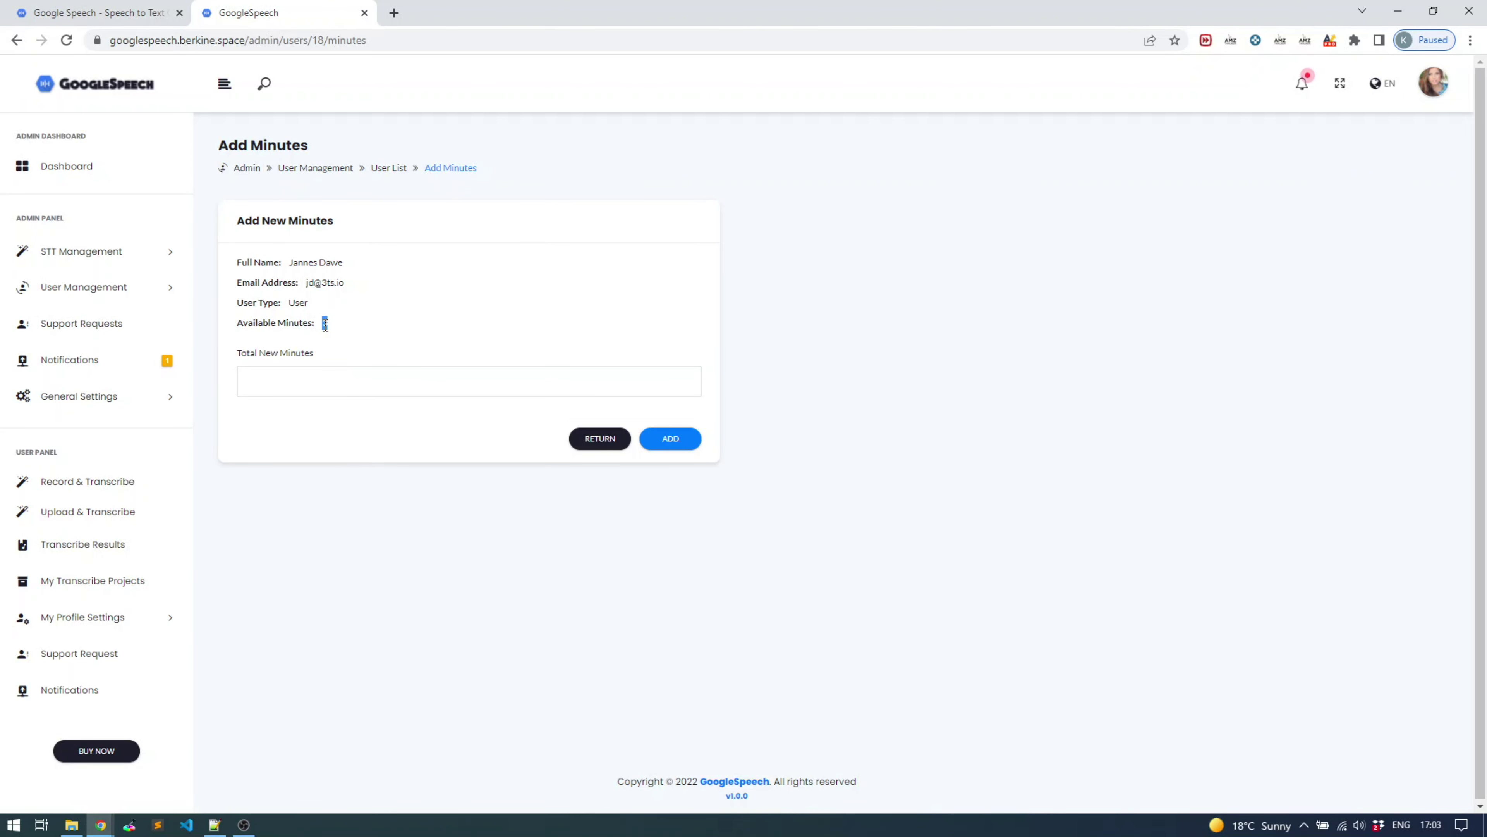
pyautogui.click(603, 438)
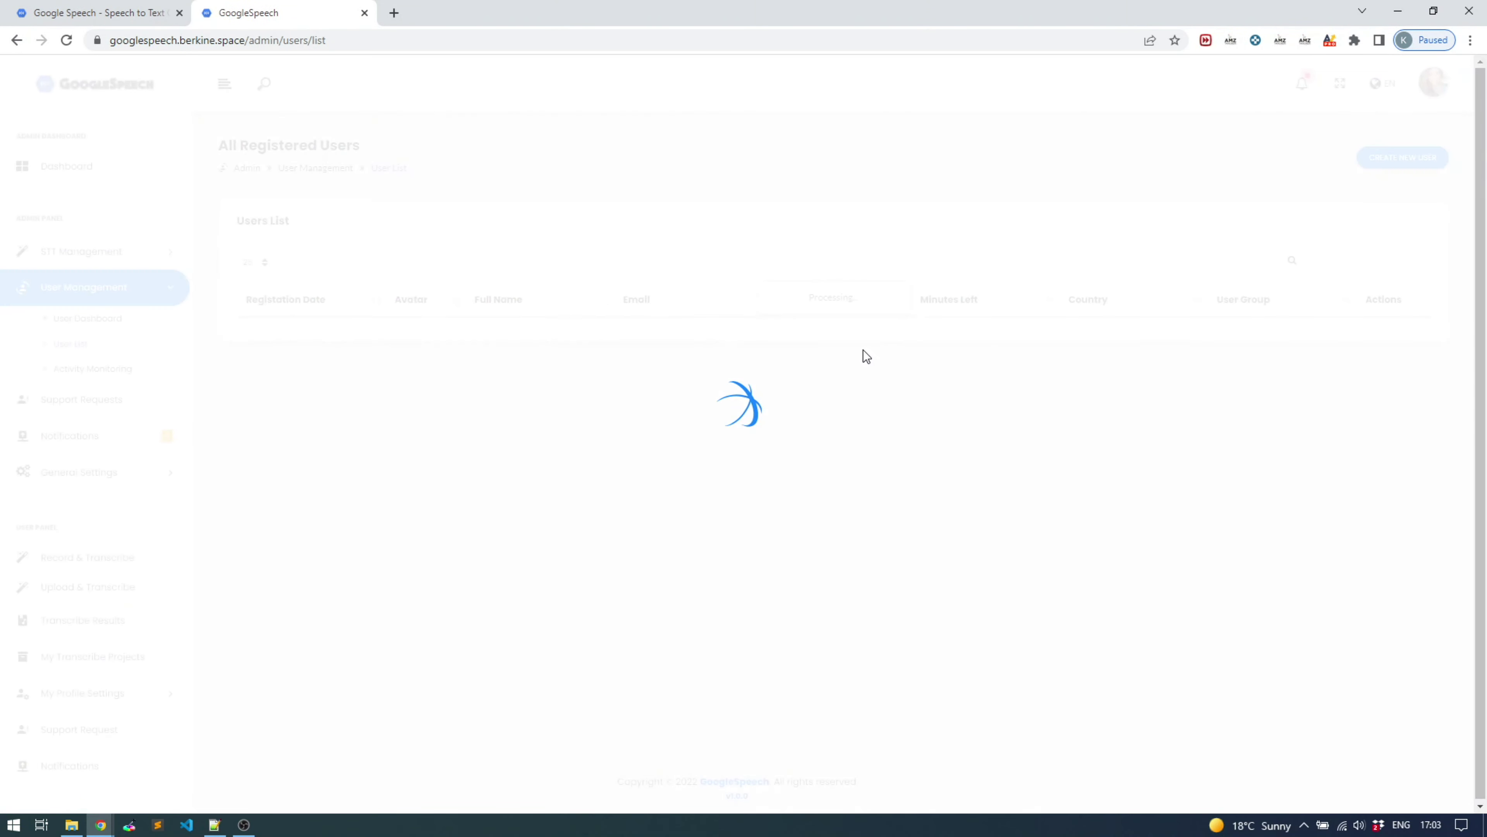
# Open the second user's edit page, choose Administrator as User Group, and open User Status.
pyautogui.click(1379, 395)
pyautogui.click(1424, 478)
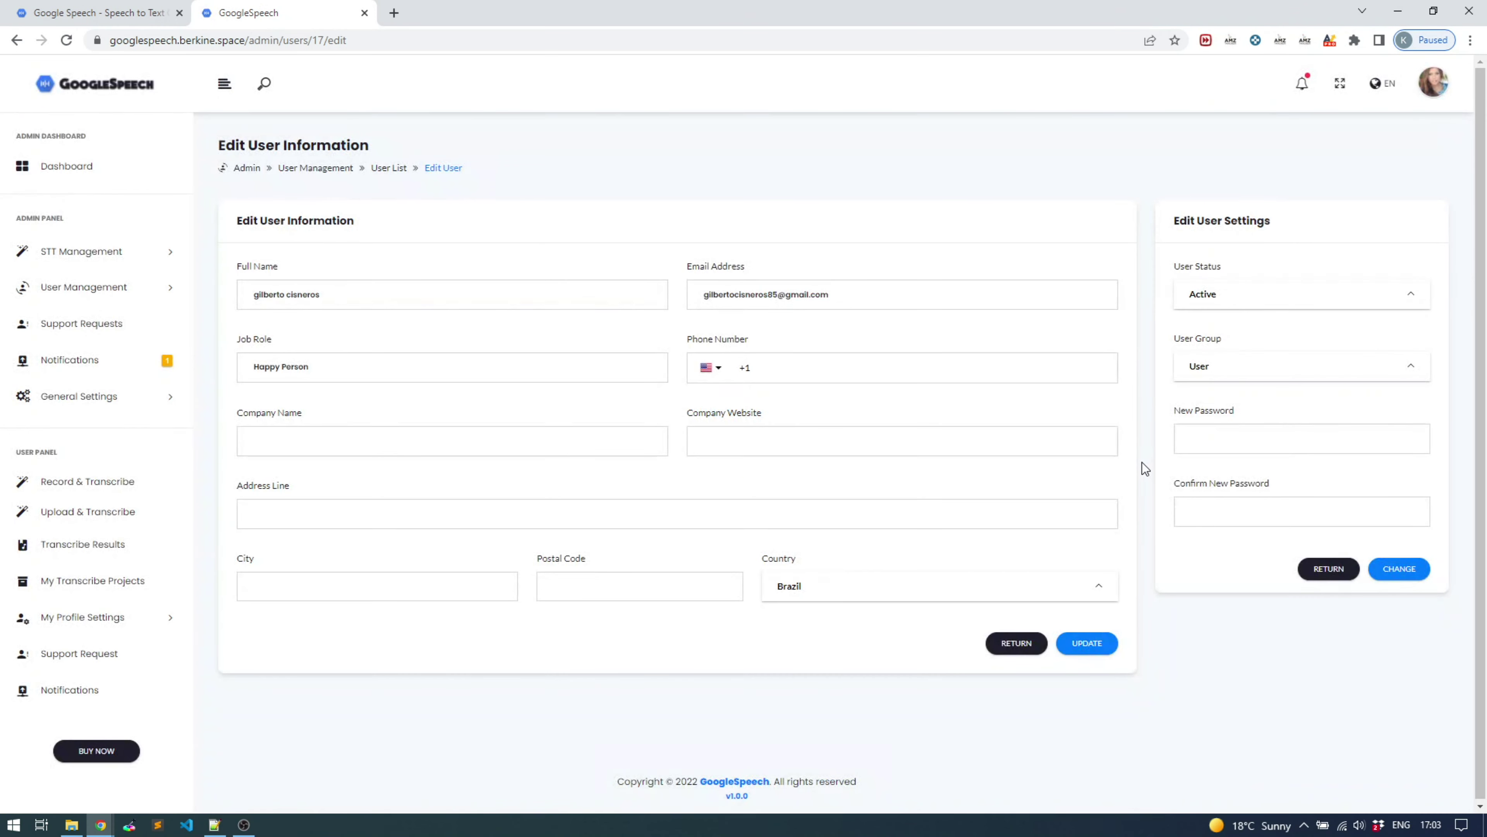
pyautogui.click(1261, 377)
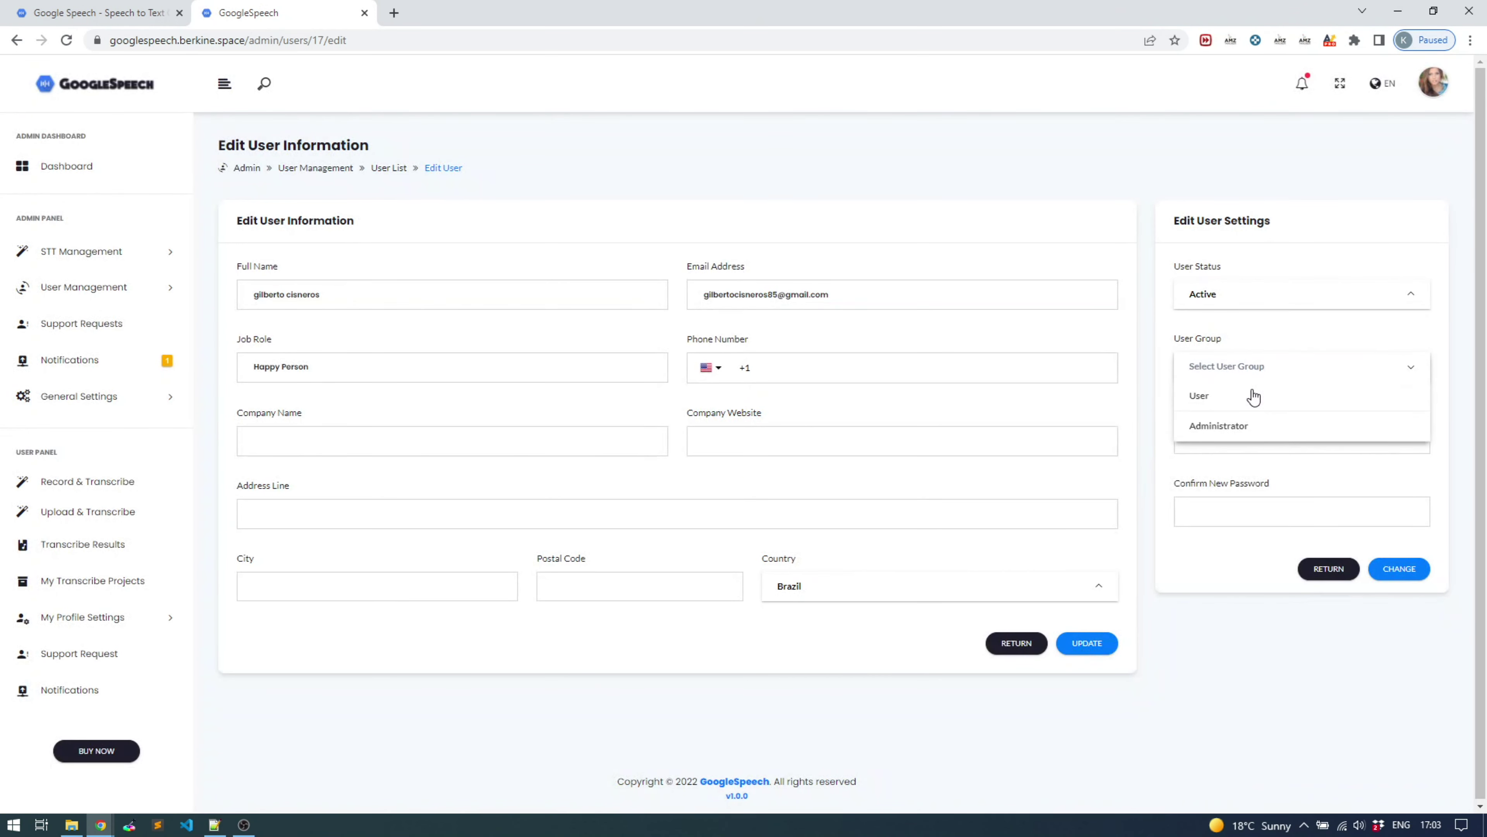
pyautogui.click(1245, 426)
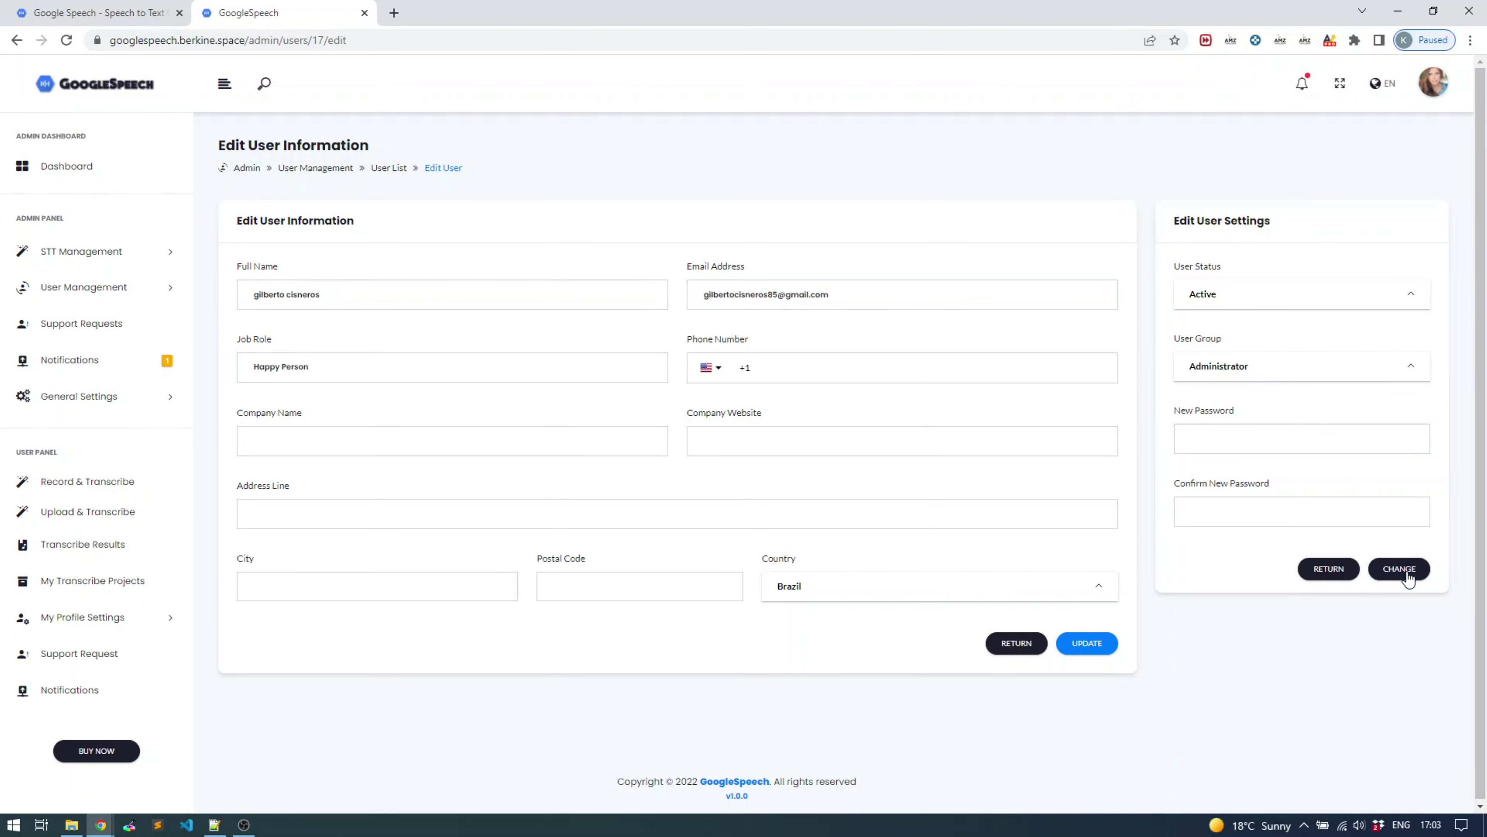
pyautogui.click(1245, 305)
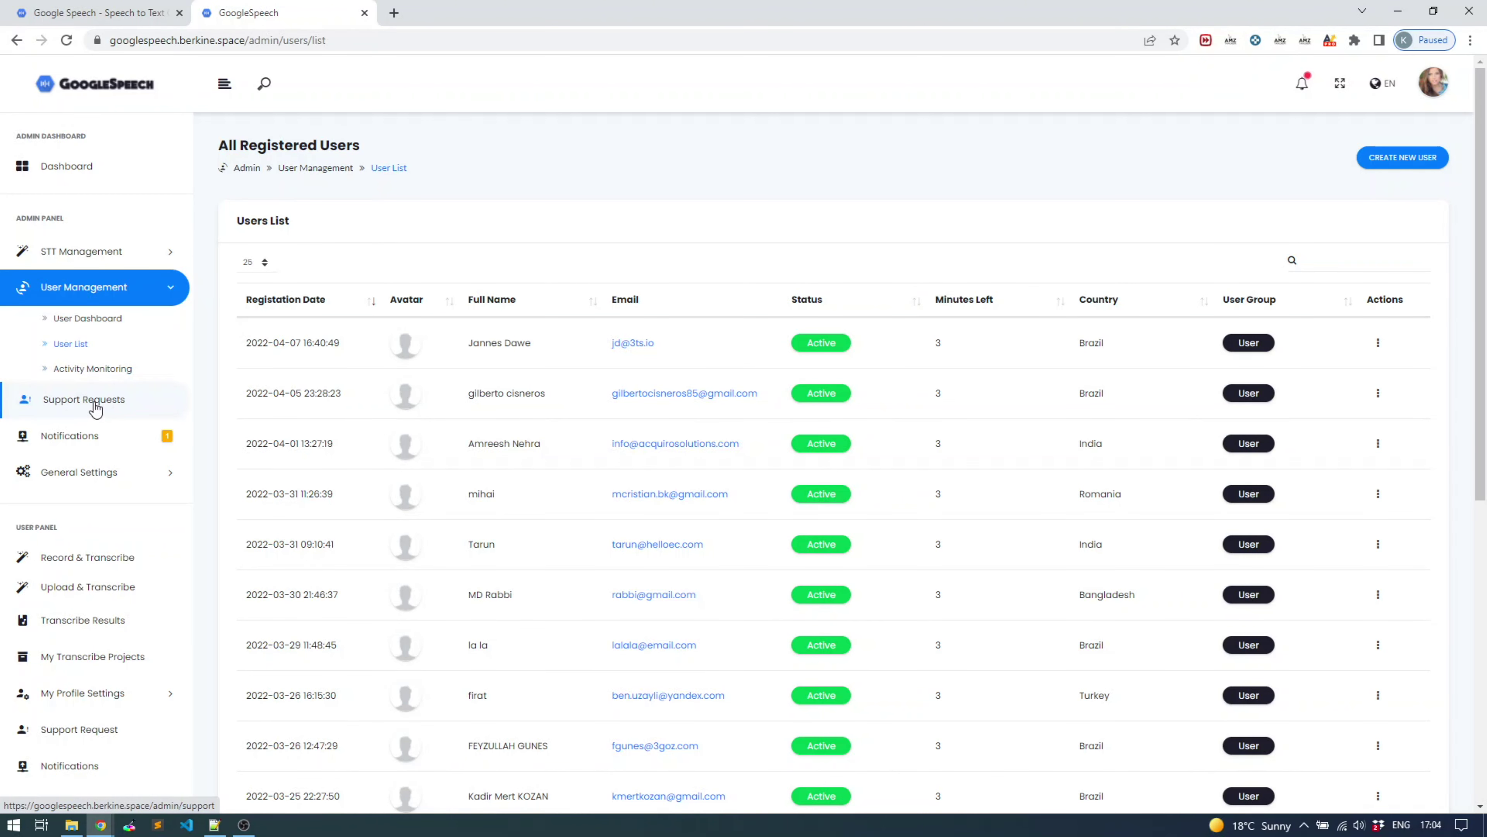
# Check the empty Support Requests list, then view System Notifications of new user registrations.
pyautogui.click(95, 401)
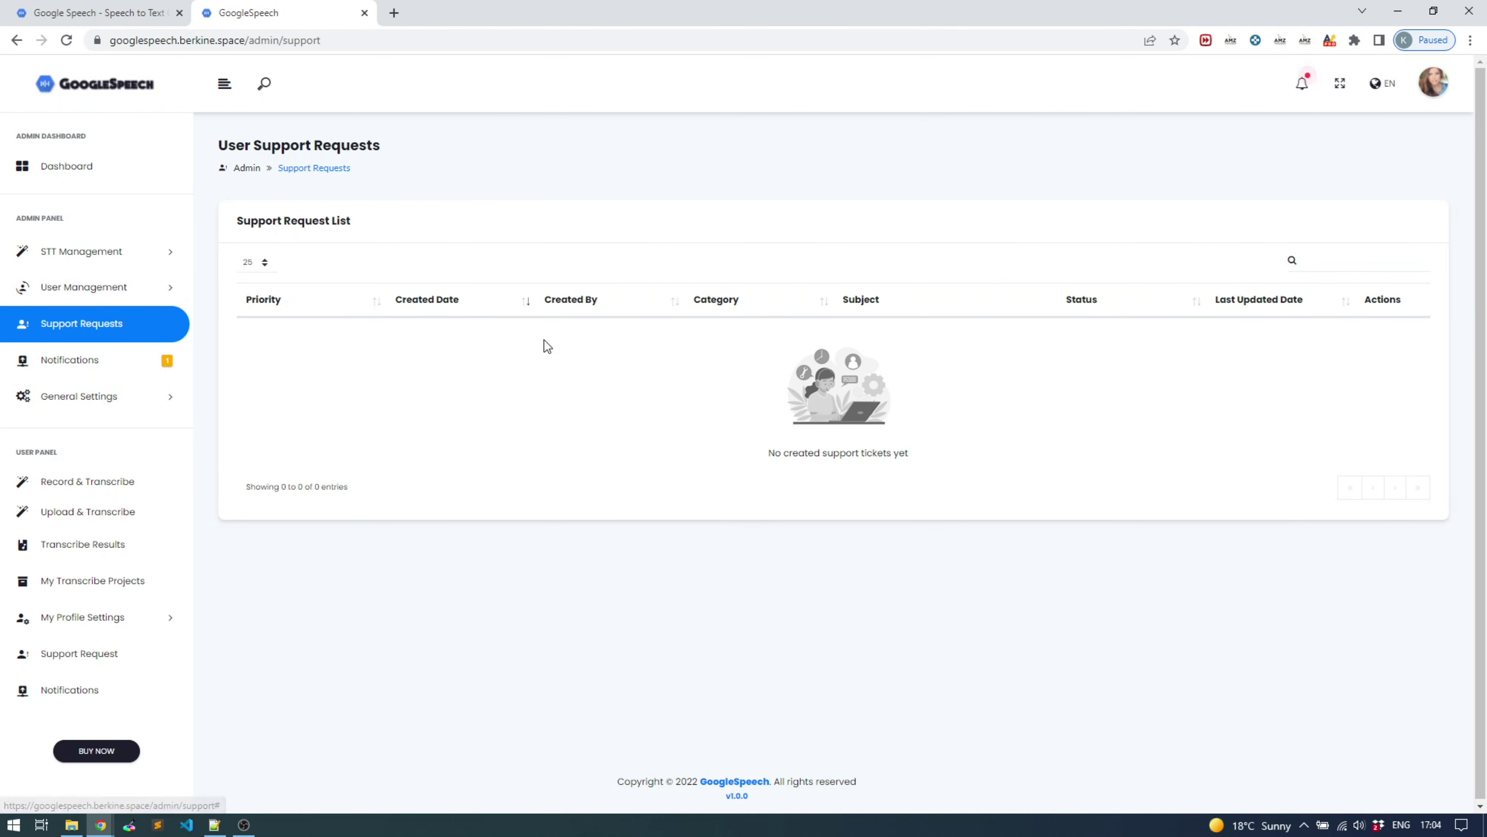
pyautogui.click(117, 366)
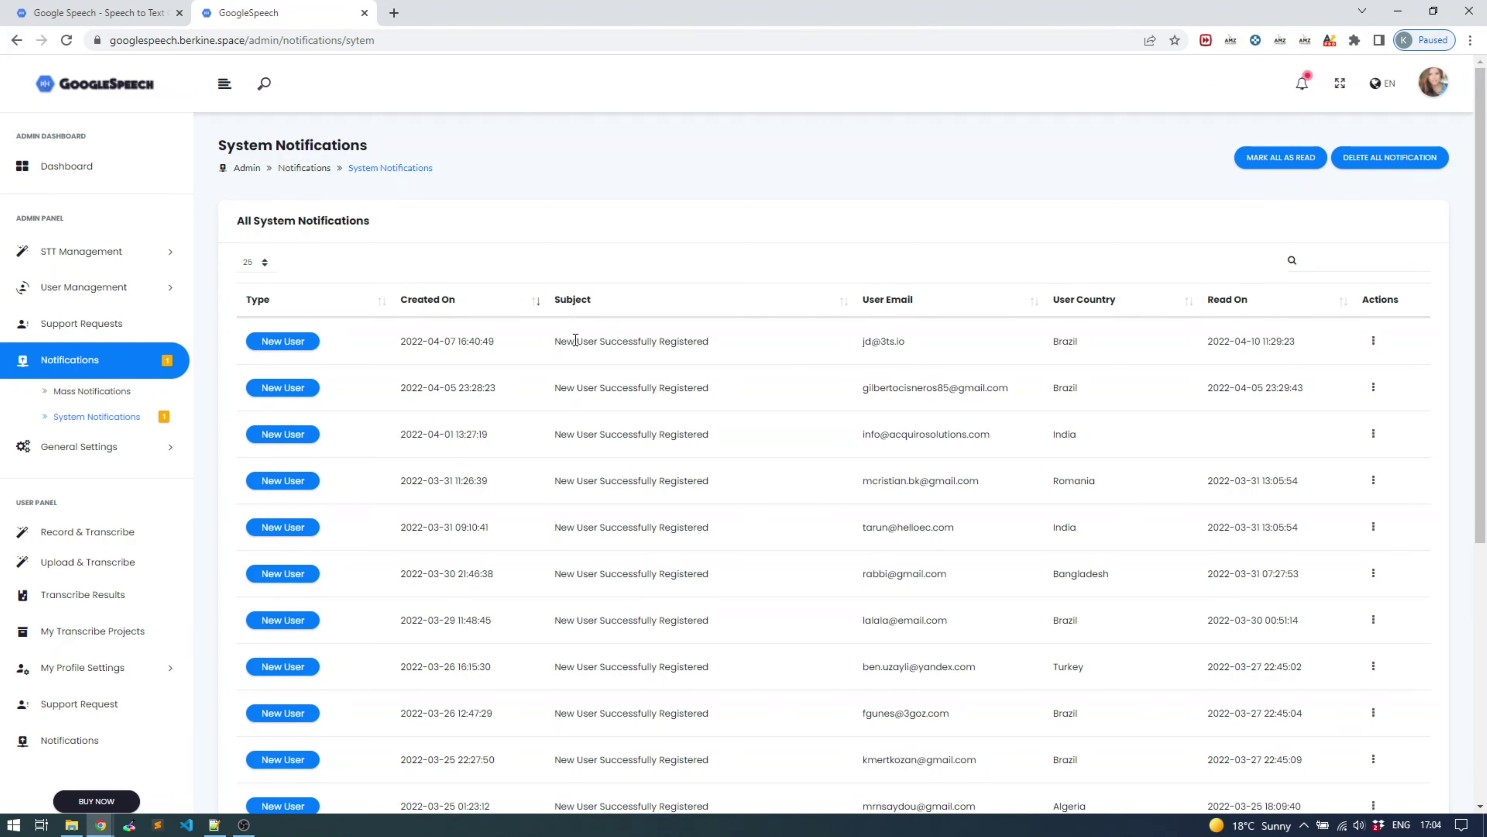
pyautogui.moveTo(578, 341); pyautogui.dragTo(668, 340)
pyautogui.click(668, 340)
pyautogui.doubleClick(701, 341)
pyautogui.scroll(-4, 689, 406)
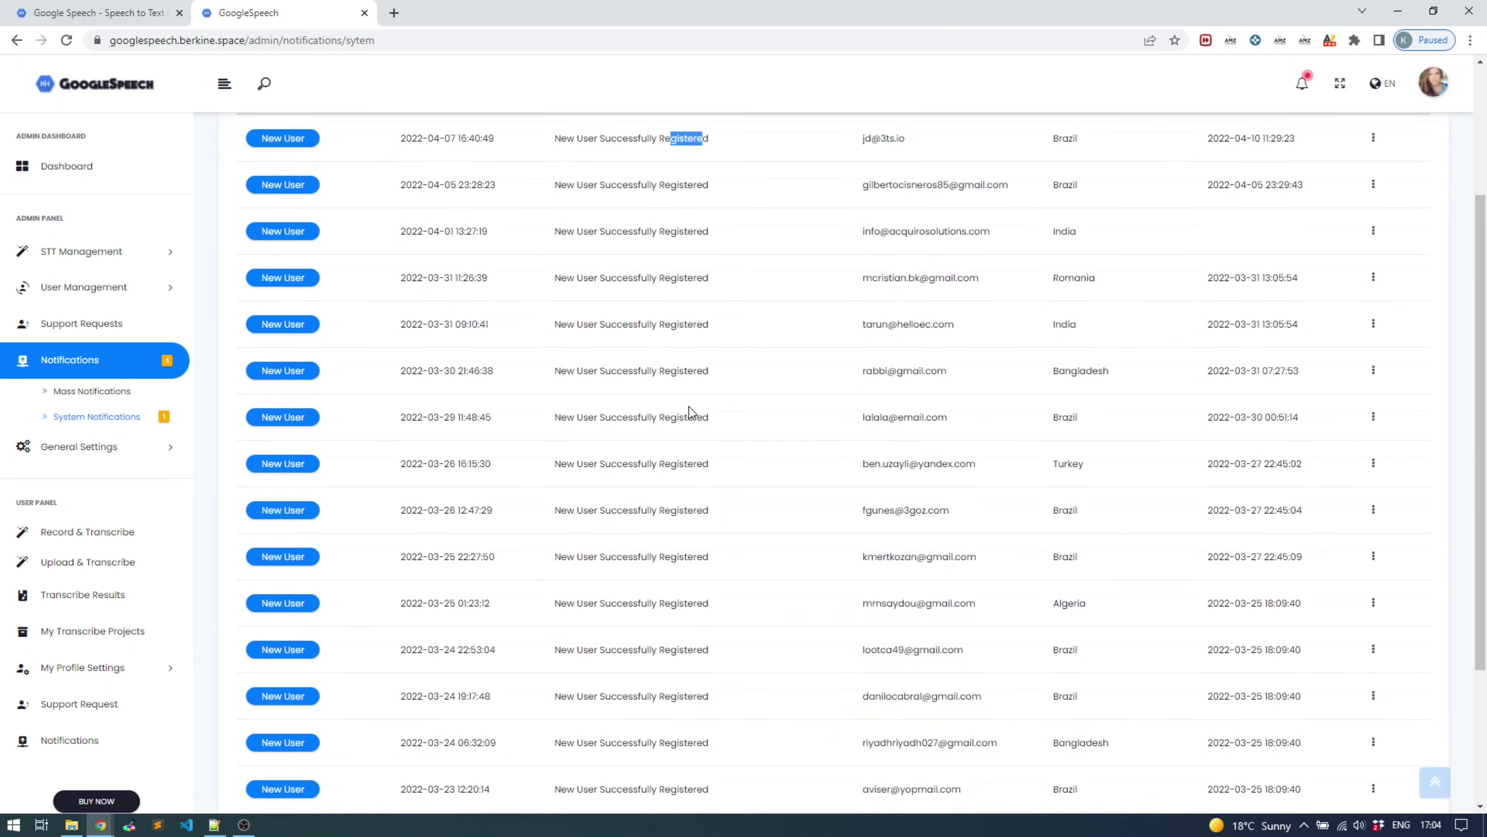
pyautogui.scroll(3, 689, 406)
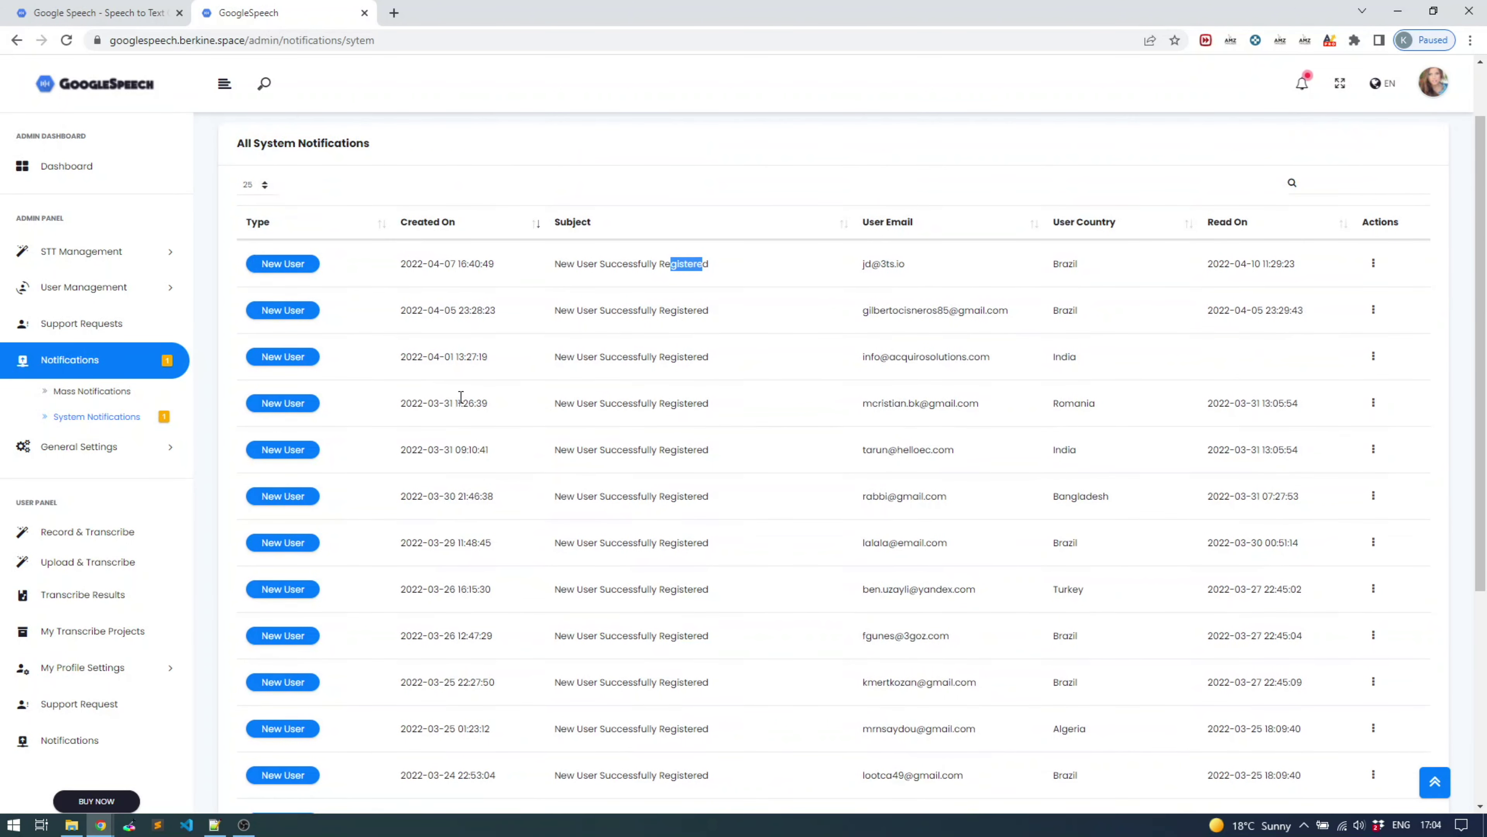
# Expand General Settings in the sidebar to reach the OAuth Auth Settings.
pyautogui.click(83, 450)
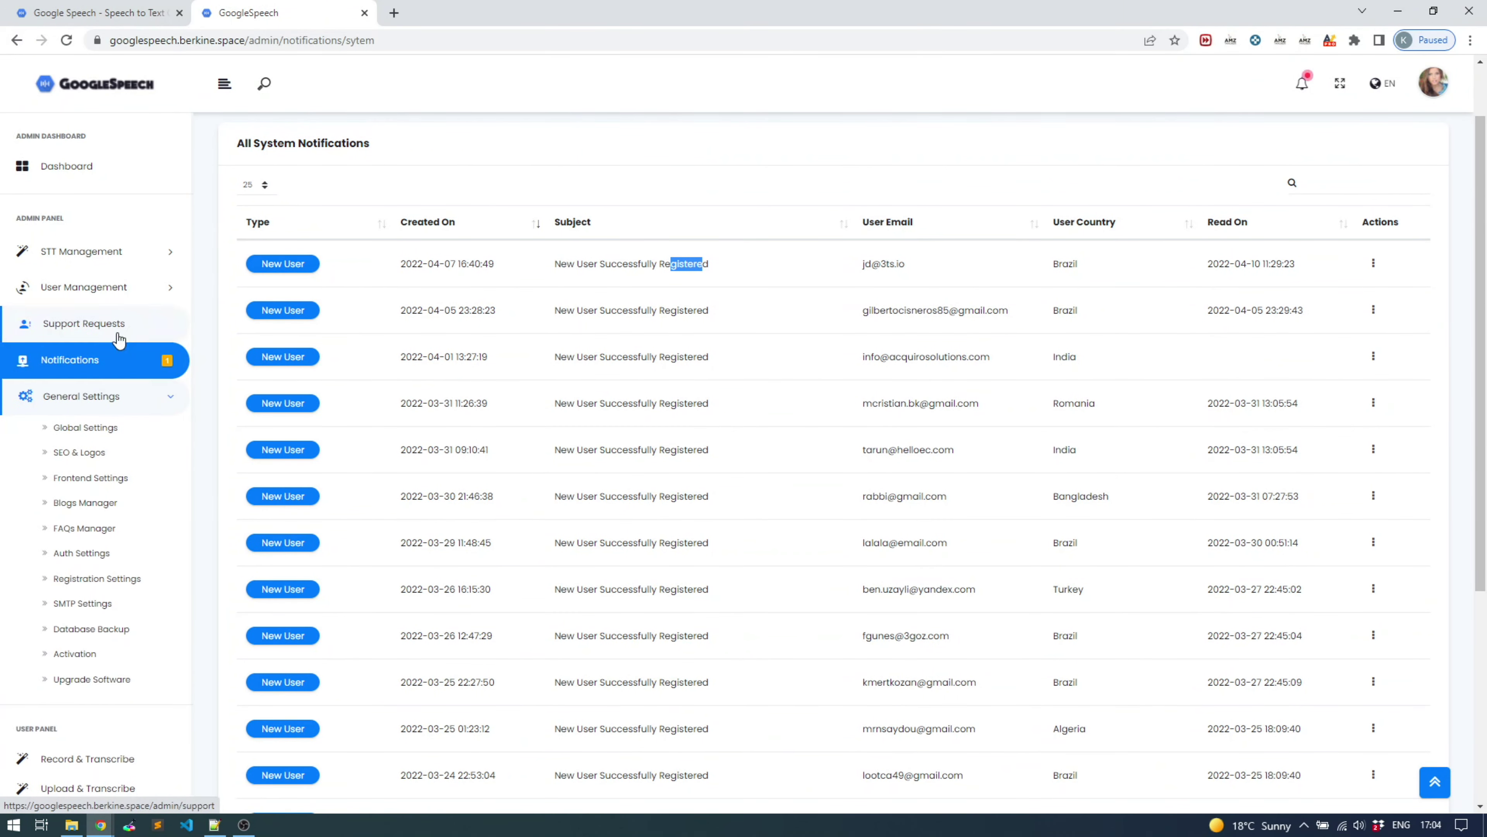
pyautogui.scroll(-3, 117, 337)
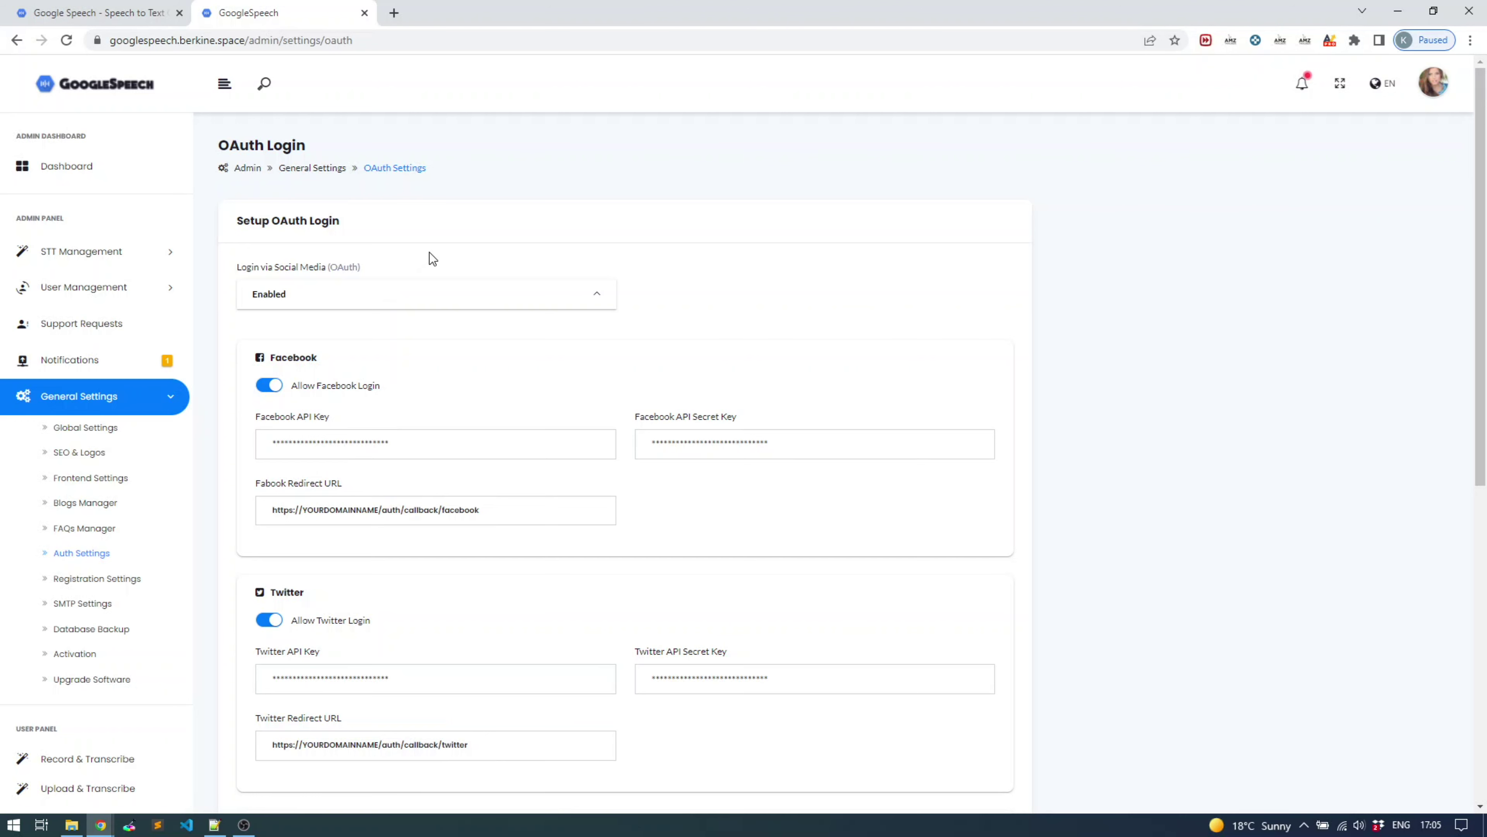
# Review the Facebook through LinkedIn API key fields, then open Registration Settings.
pyautogui.scroll(-3, 461, 334)
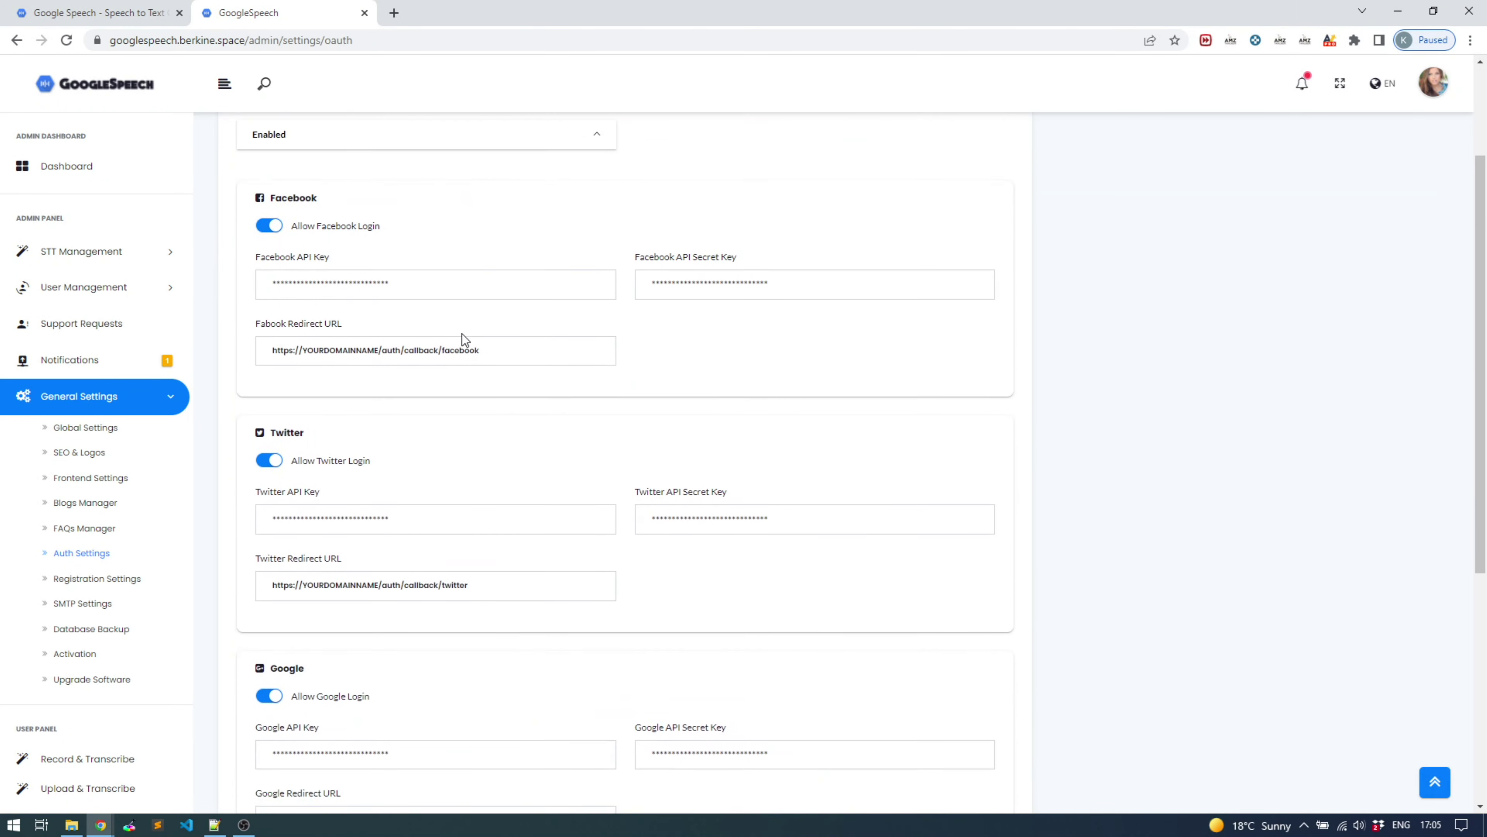
pyautogui.scroll(-1, 461, 334)
pyautogui.scroll(2, 461, 333)
pyautogui.click(331, 287)
pyautogui.scroll(-6, 304, 527)
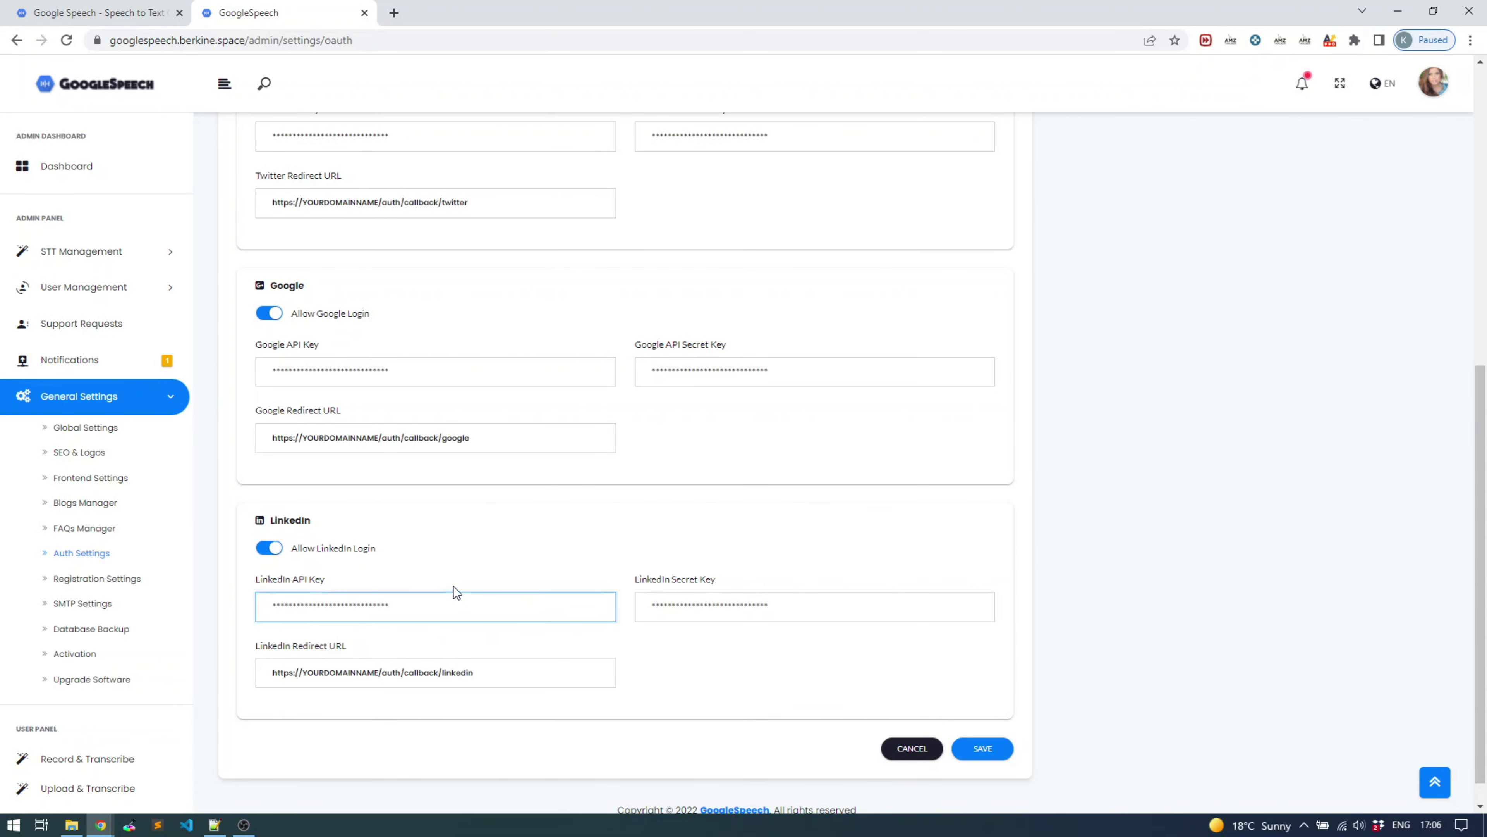
pyautogui.click(440, 607)
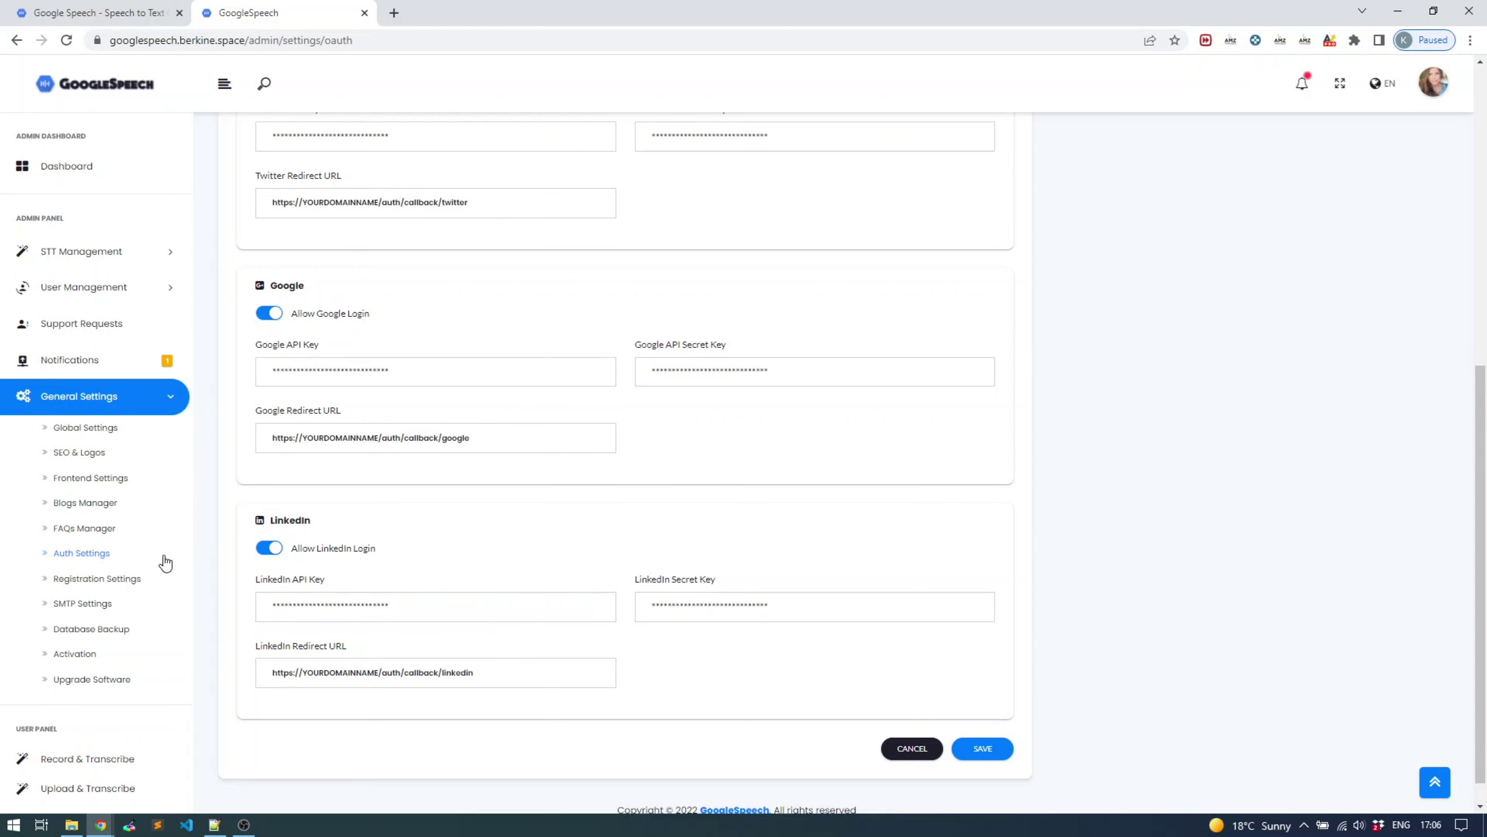
pyautogui.click(120, 580)
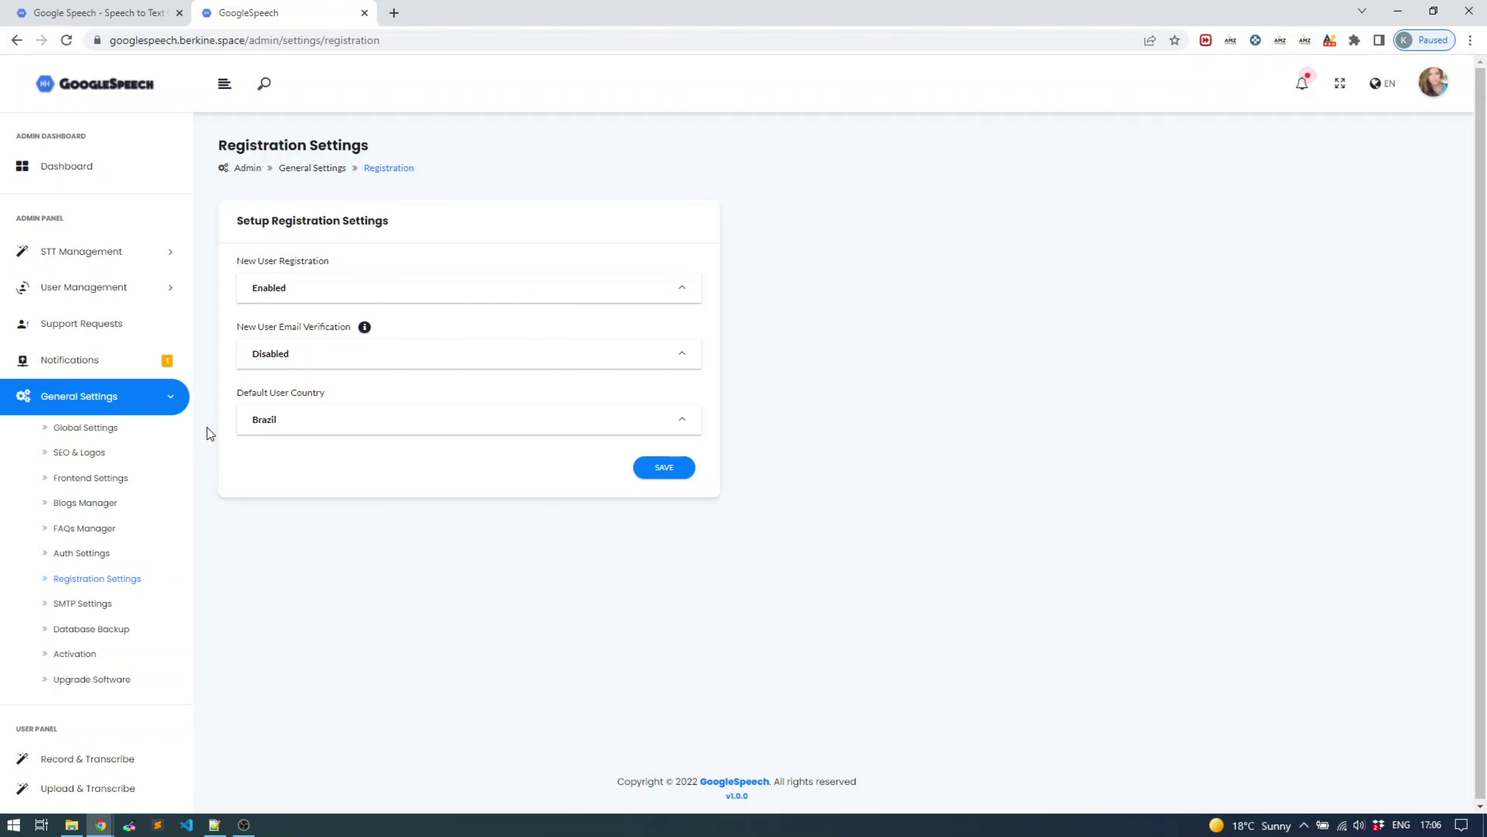
pyautogui.scroll(-1, 205, 430)
pyautogui.scroll(-1, 72, 410)
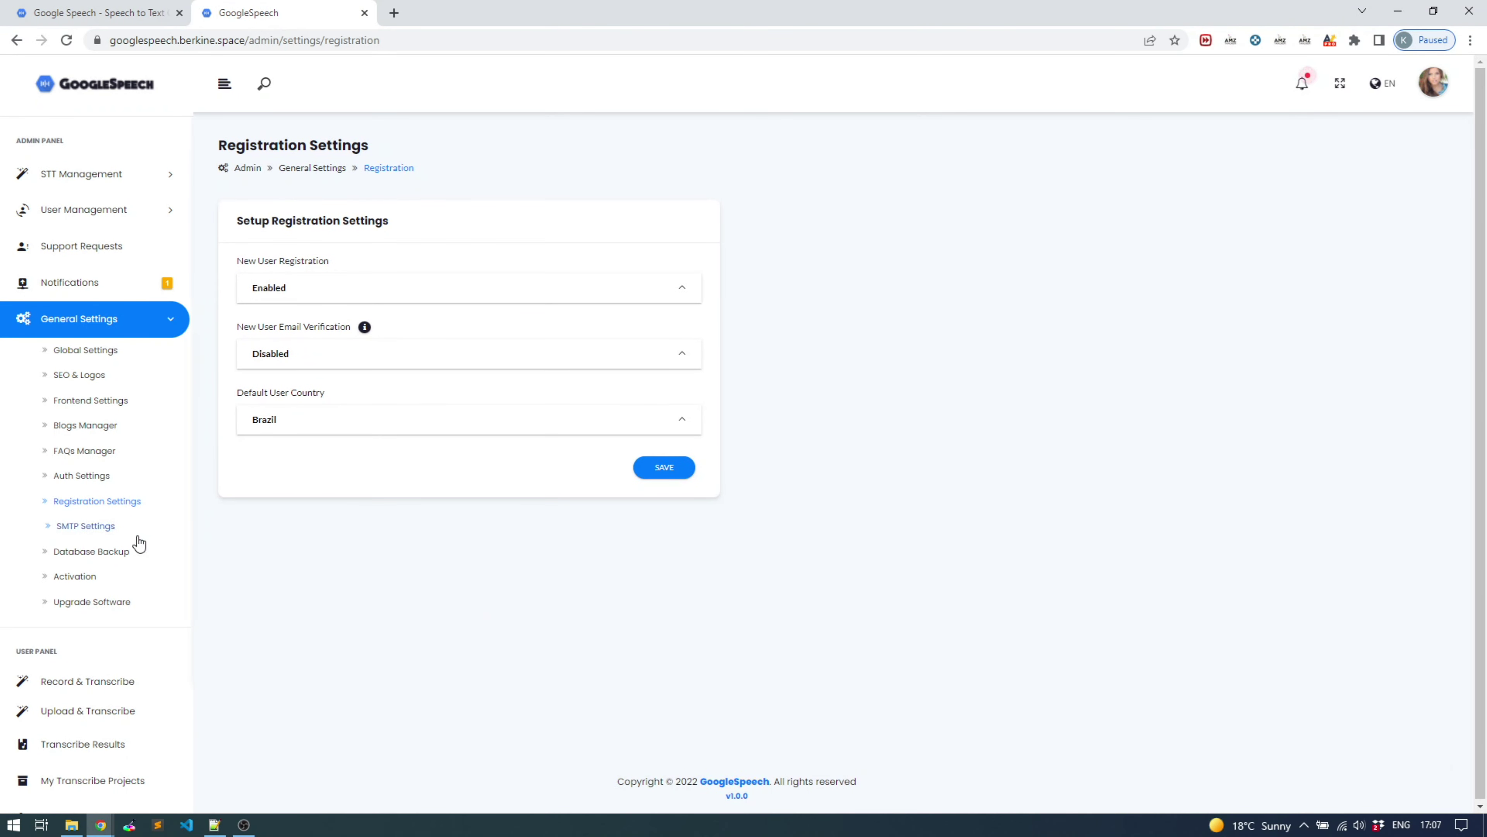
pyautogui.scroll(-3, 138, 542)
# Open Record & Transcribe under the User Panel section of the sidebar.
pyautogui.scroll(-1, 136, 324)
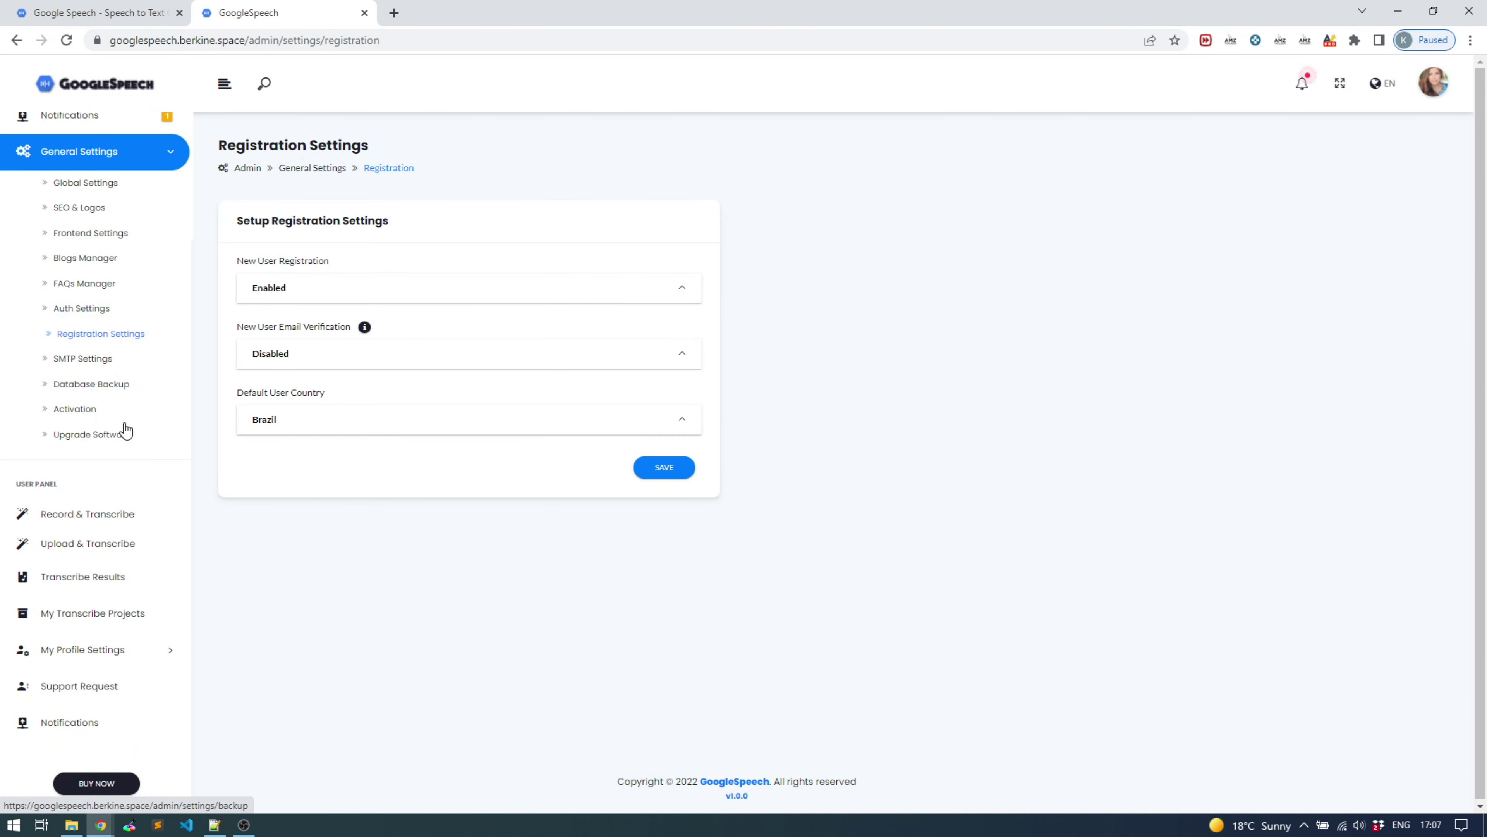
pyautogui.click(83, 518)
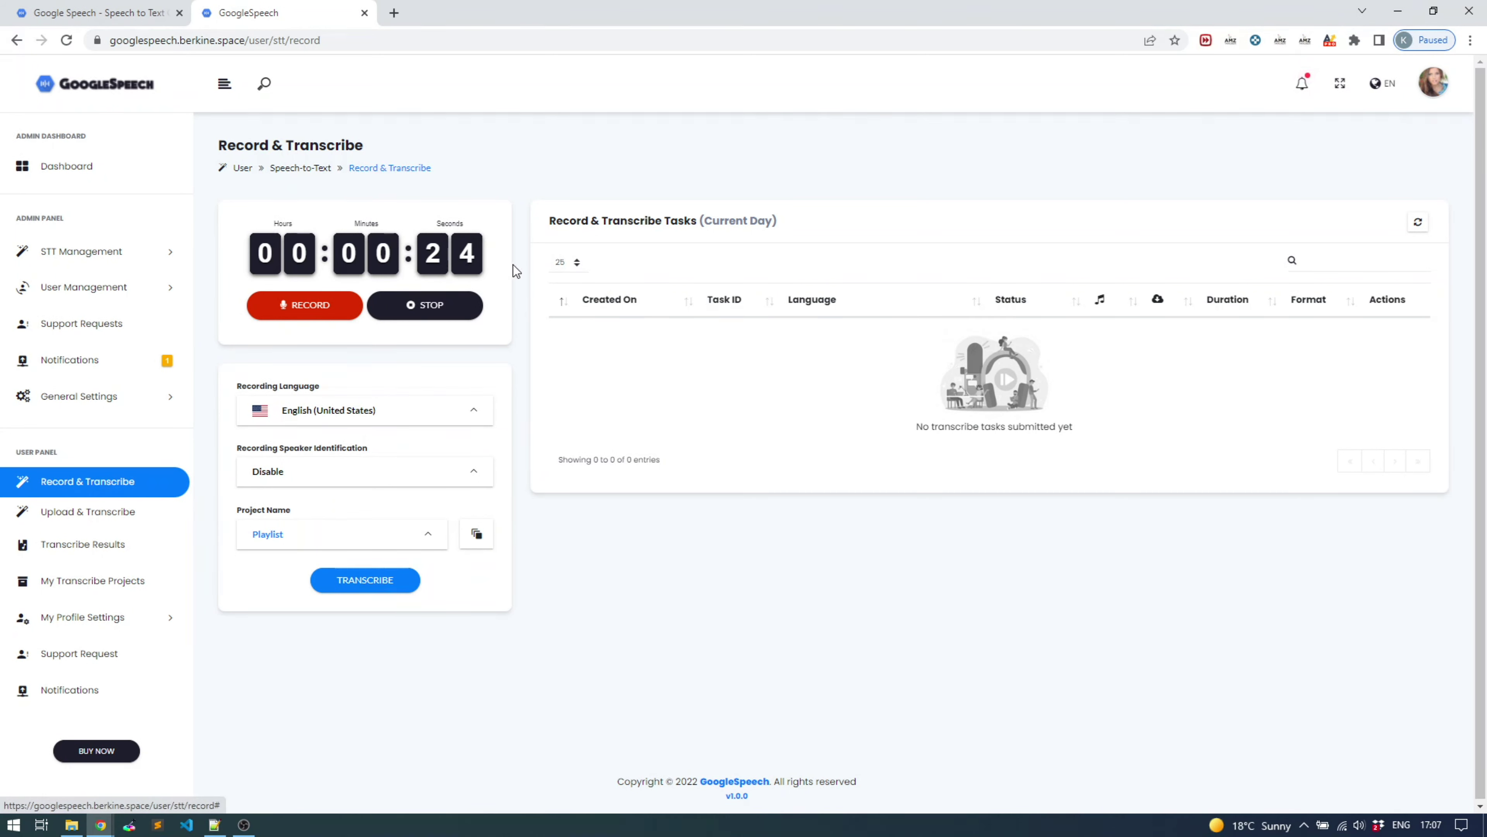
pyautogui.click(375, 417)
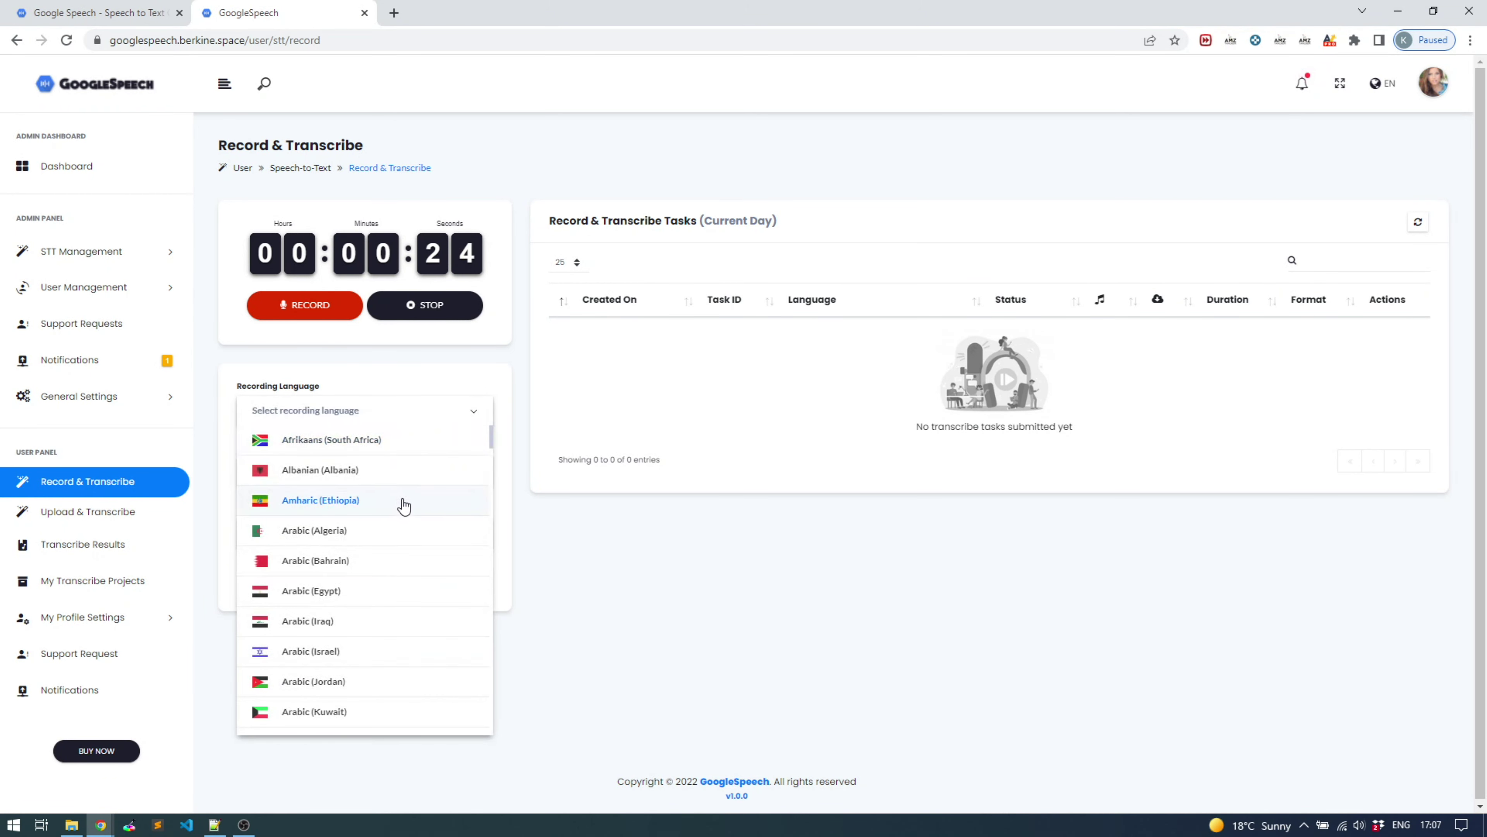
pyautogui.scroll(-7, 401, 503)
pyautogui.scroll(-15, 404, 506)
pyautogui.scroll(-8, 406, 514)
pyautogui.scroll(-14, 407, 514)
pyautogui.scroll(-4, 409, 515)
pyautogui.scroll(5, 416, 514)
pyautogui.scroll(15, 416, 515)
pyautogui.click(541, 414)
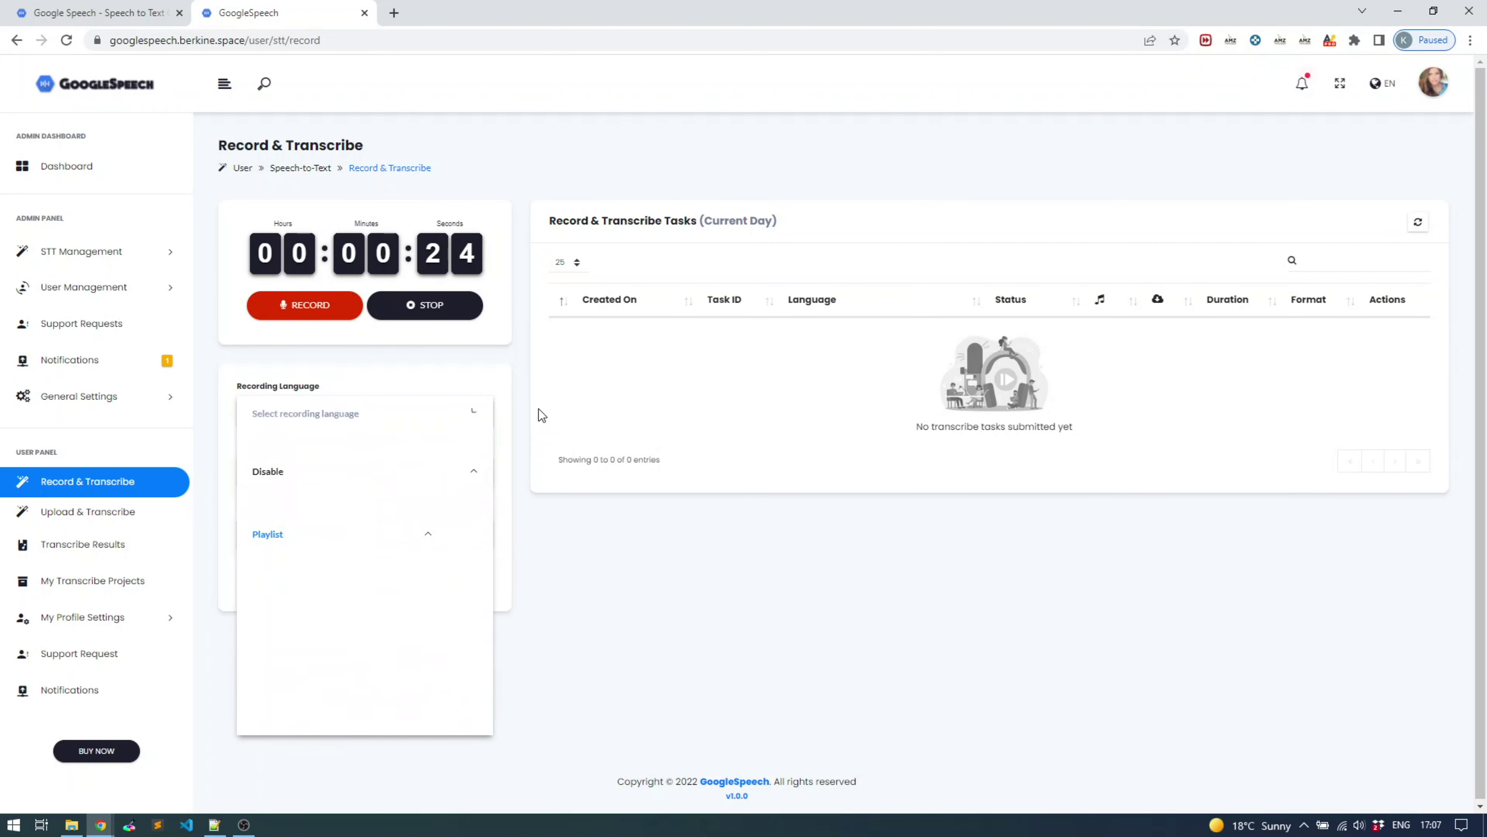
pyautogui.click(445, 471)
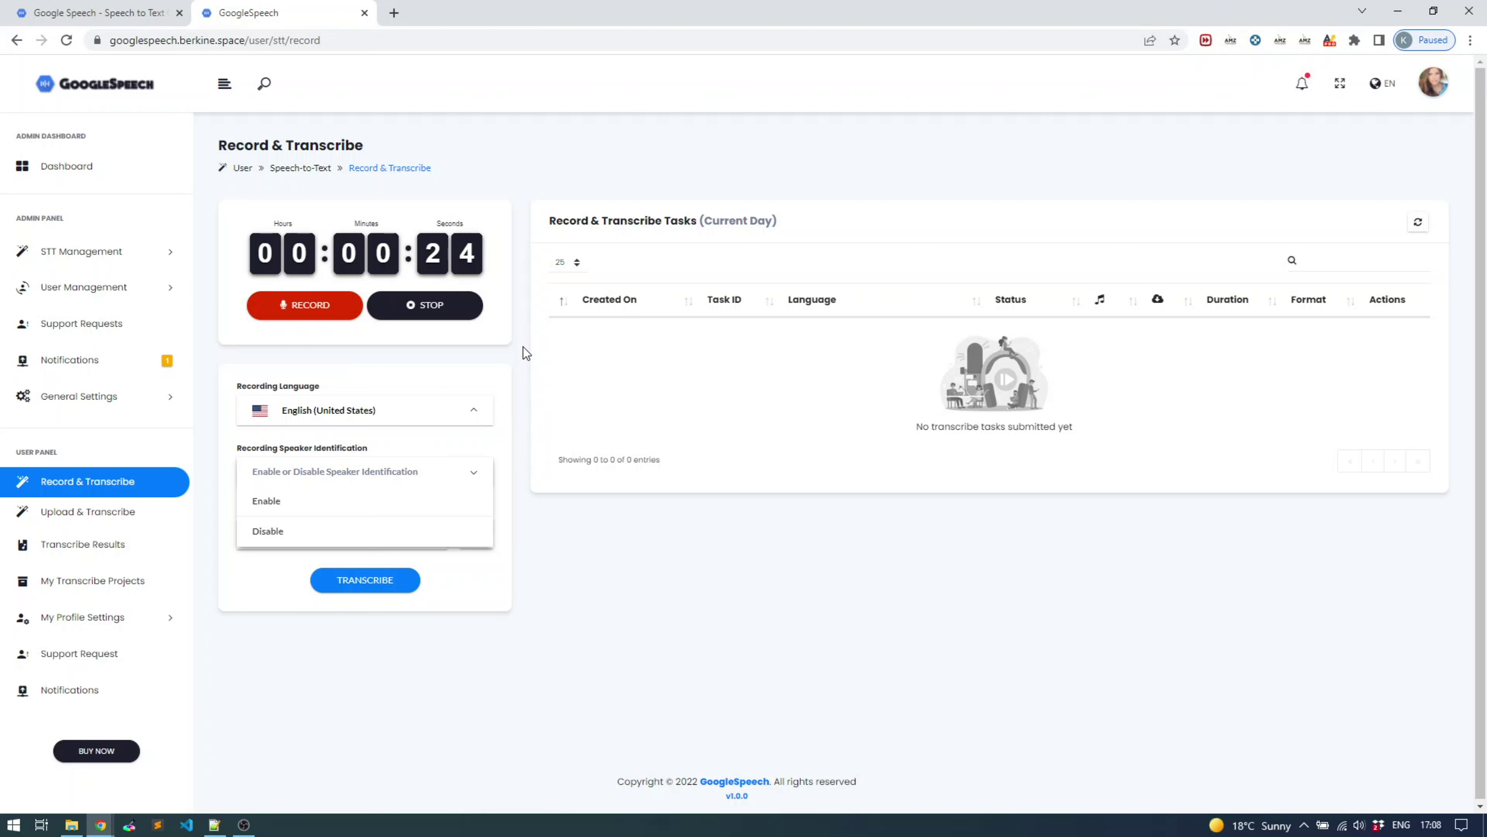
pyautogui.click(268, 531)
pyautogui.click(423, 420)
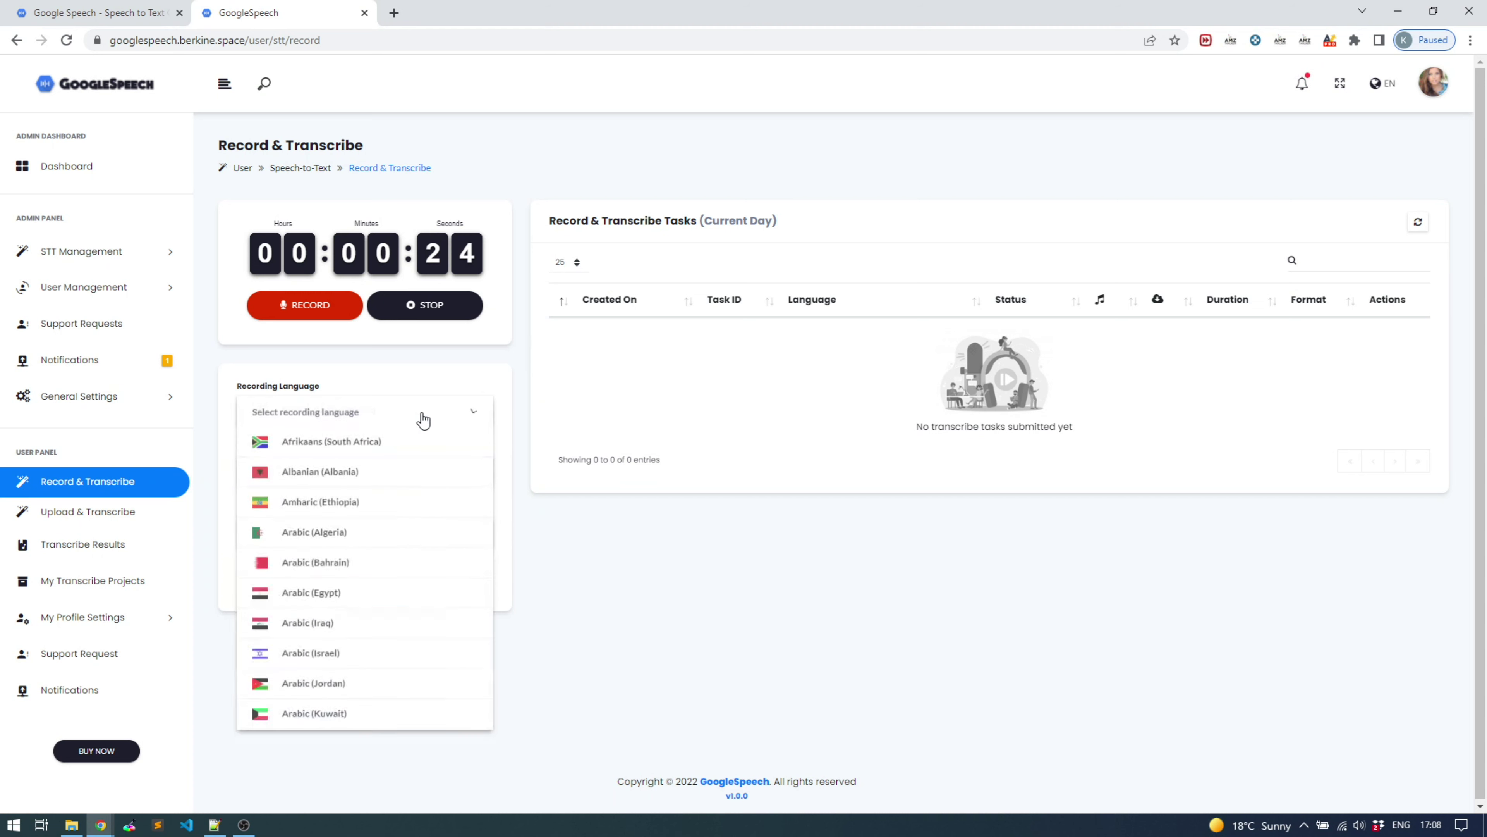
pyautogui.click(389, 472)
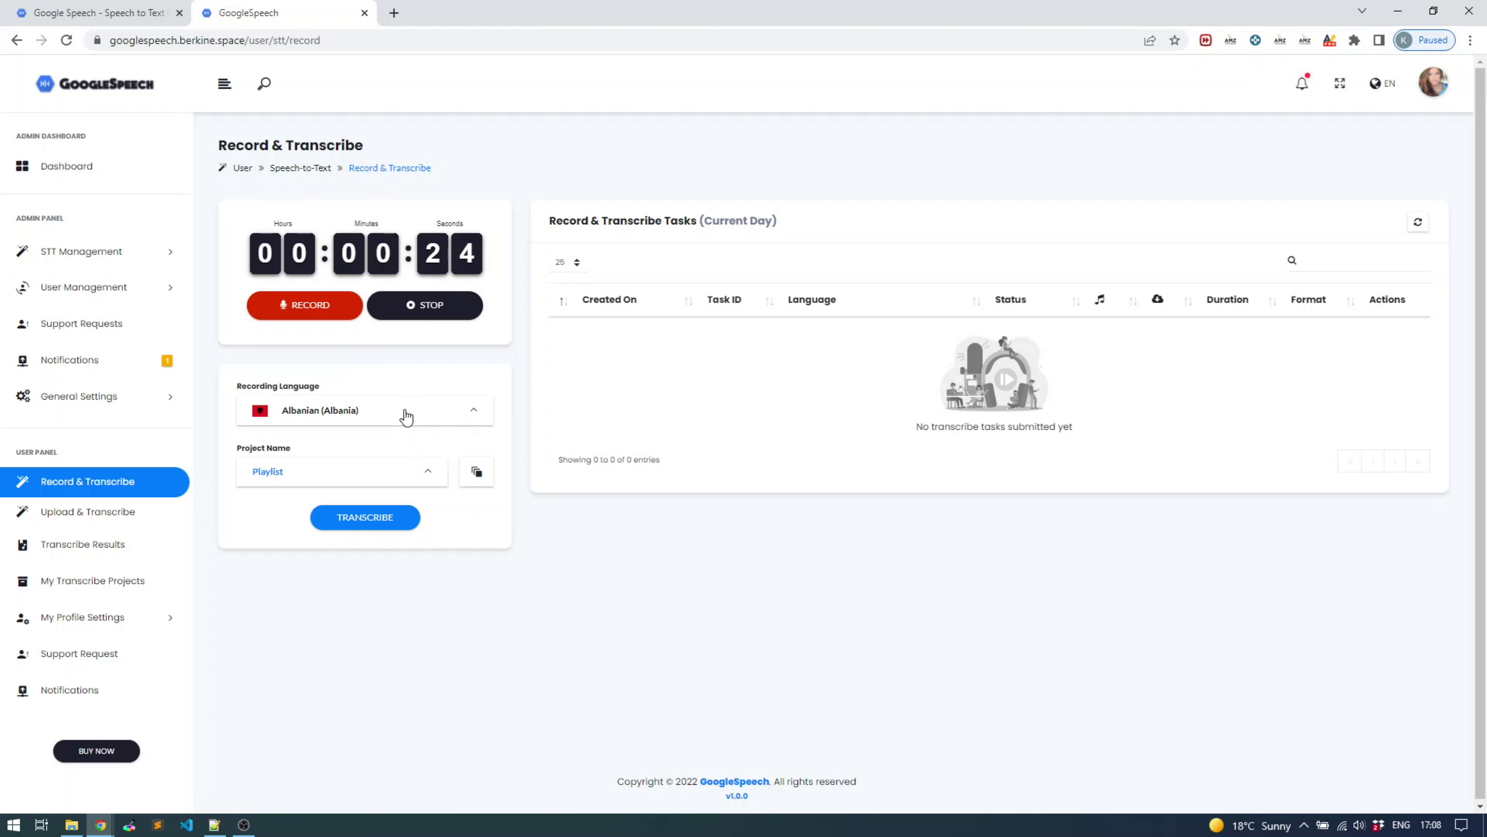
pyautogui.click(379, 415)
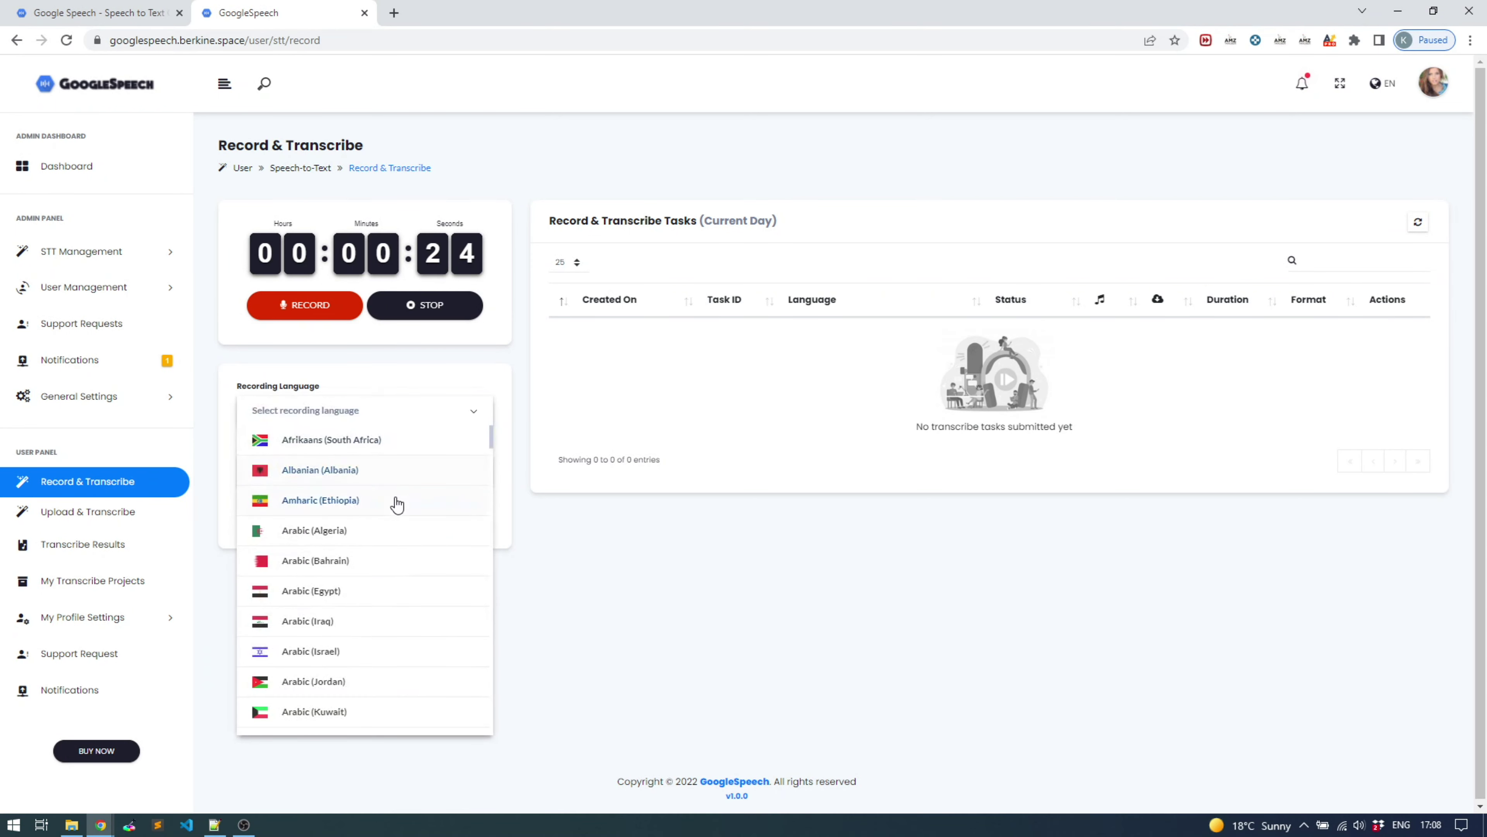
pyautogui.scroll(-3, 366, 597)
pyautogui.scroll(-8, 368, 597)
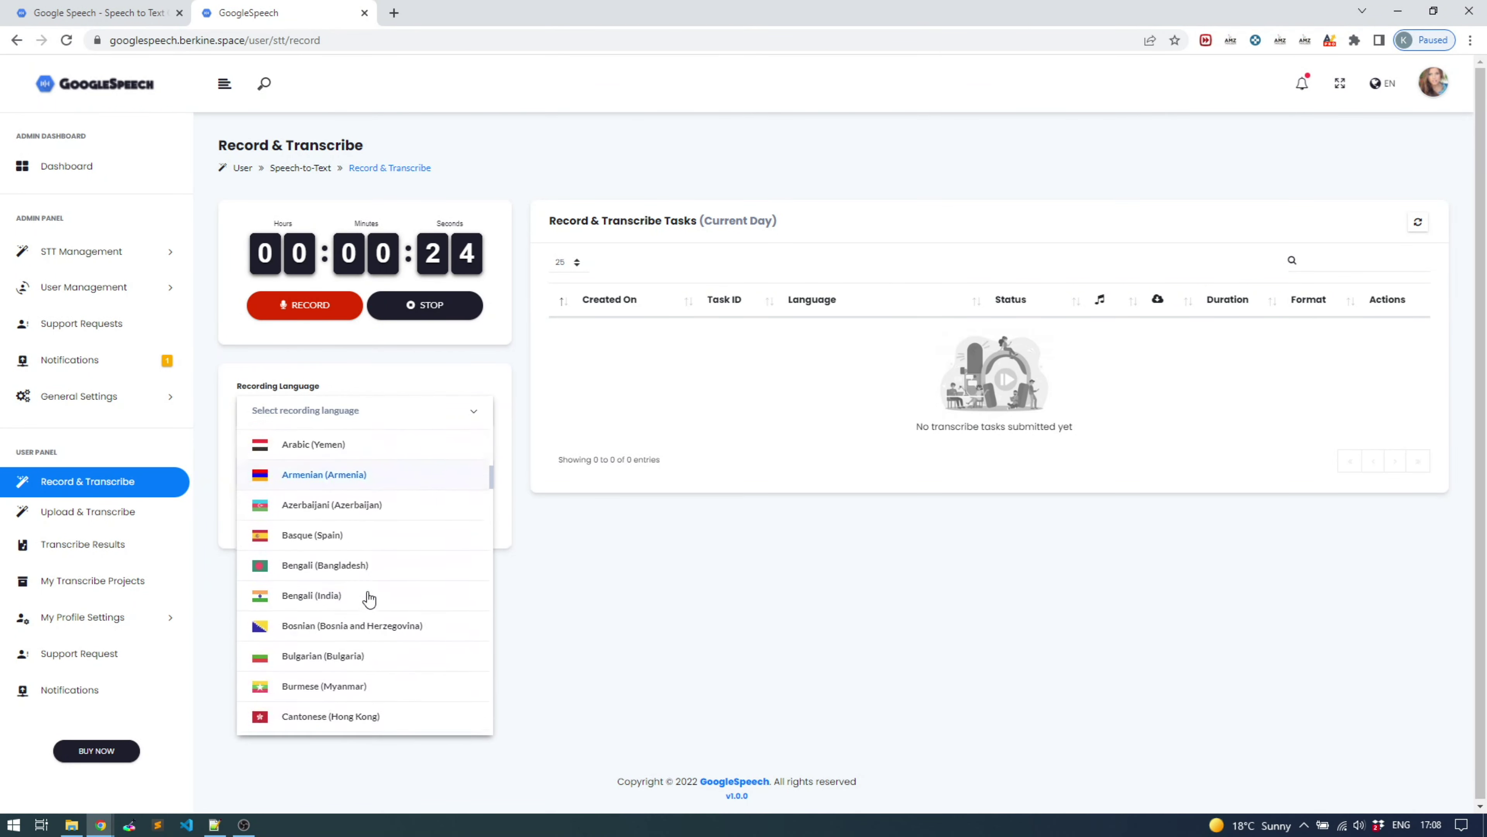
pyautogui.scroll(-5, 367, 598)
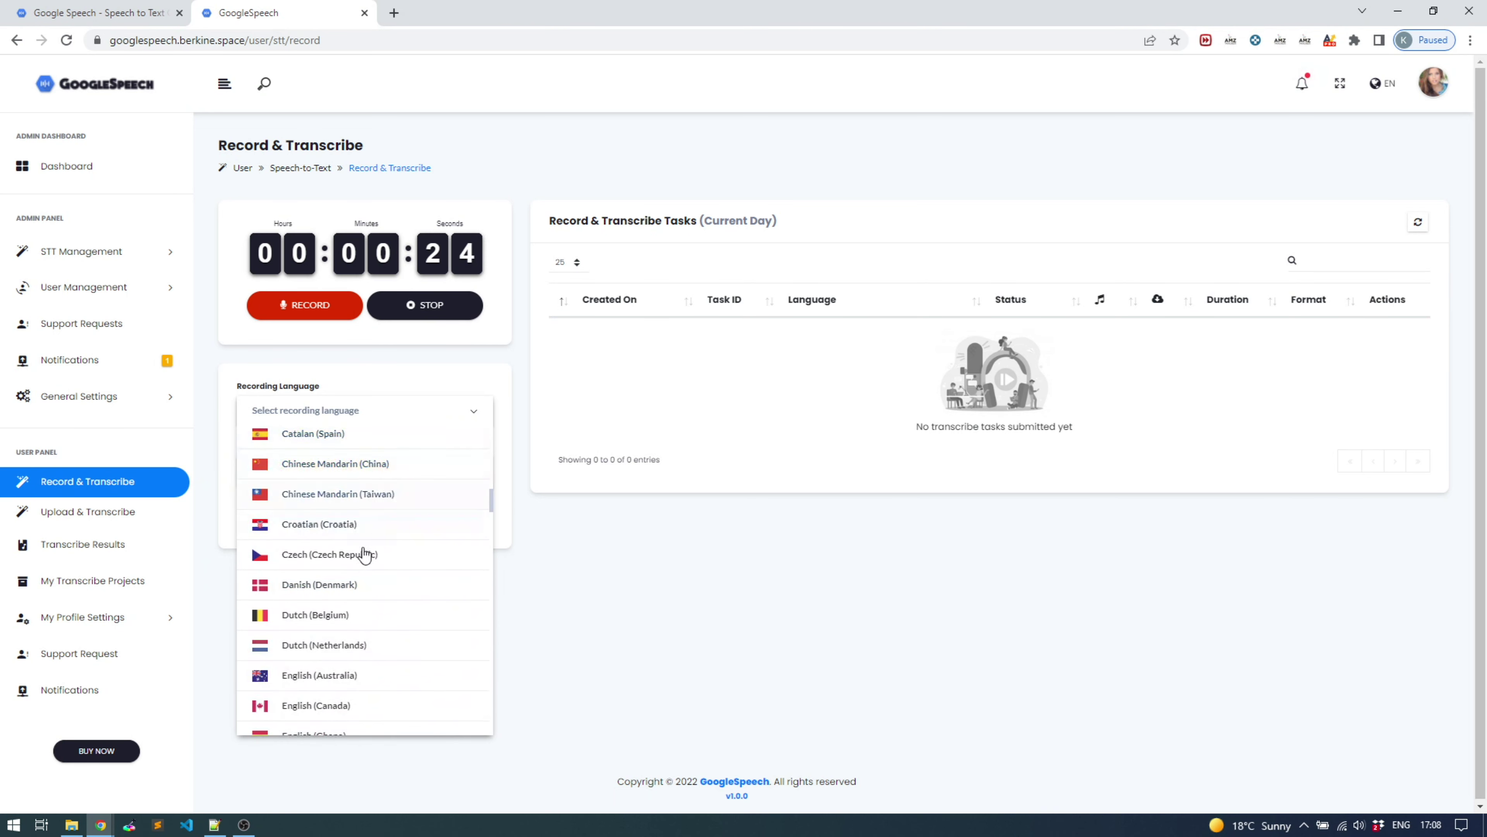
pyautogui.scroll(-7, 359, 578)
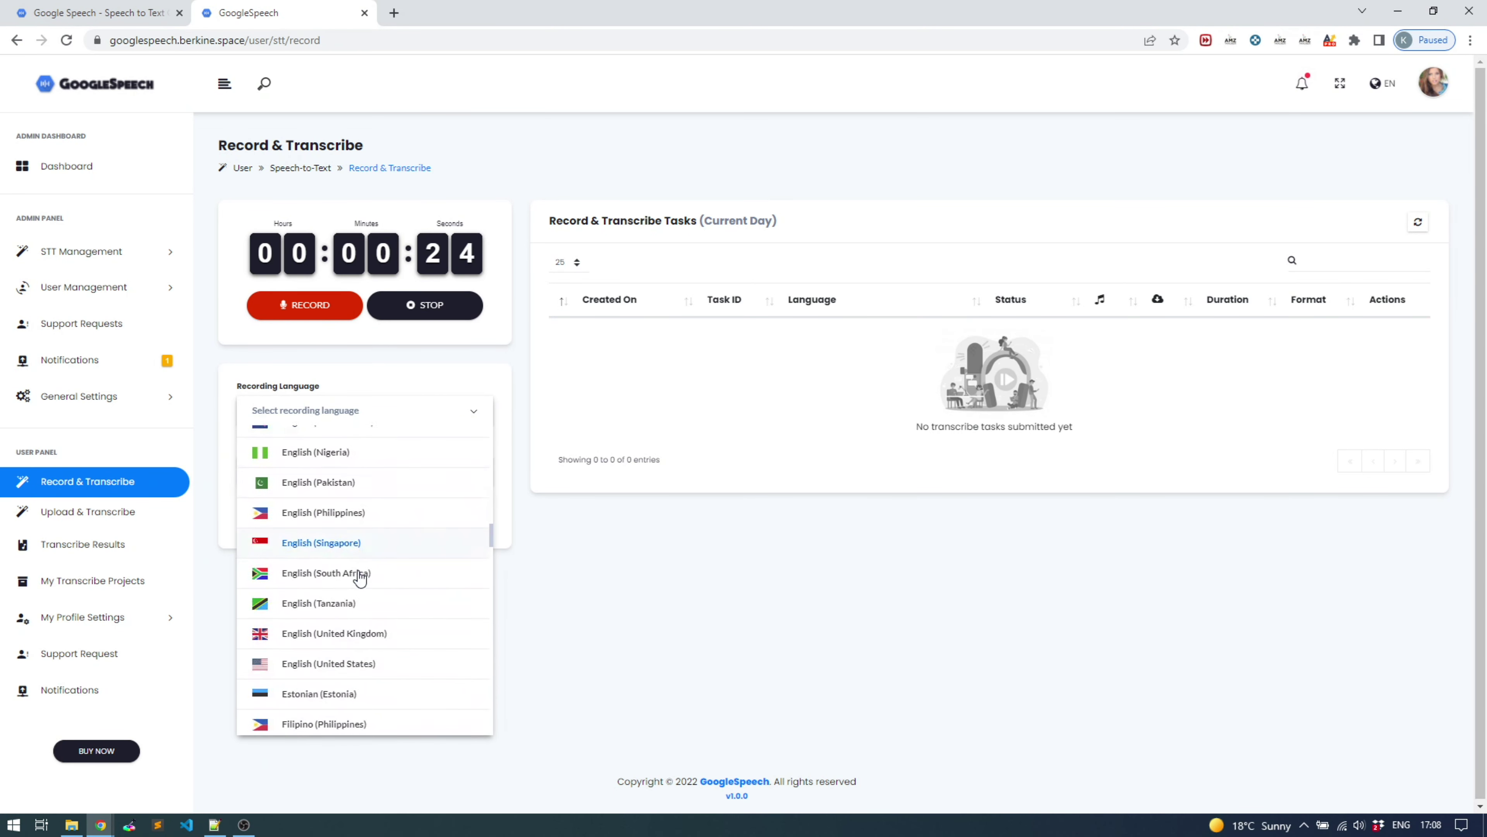
pyautogui.click(352, 587)
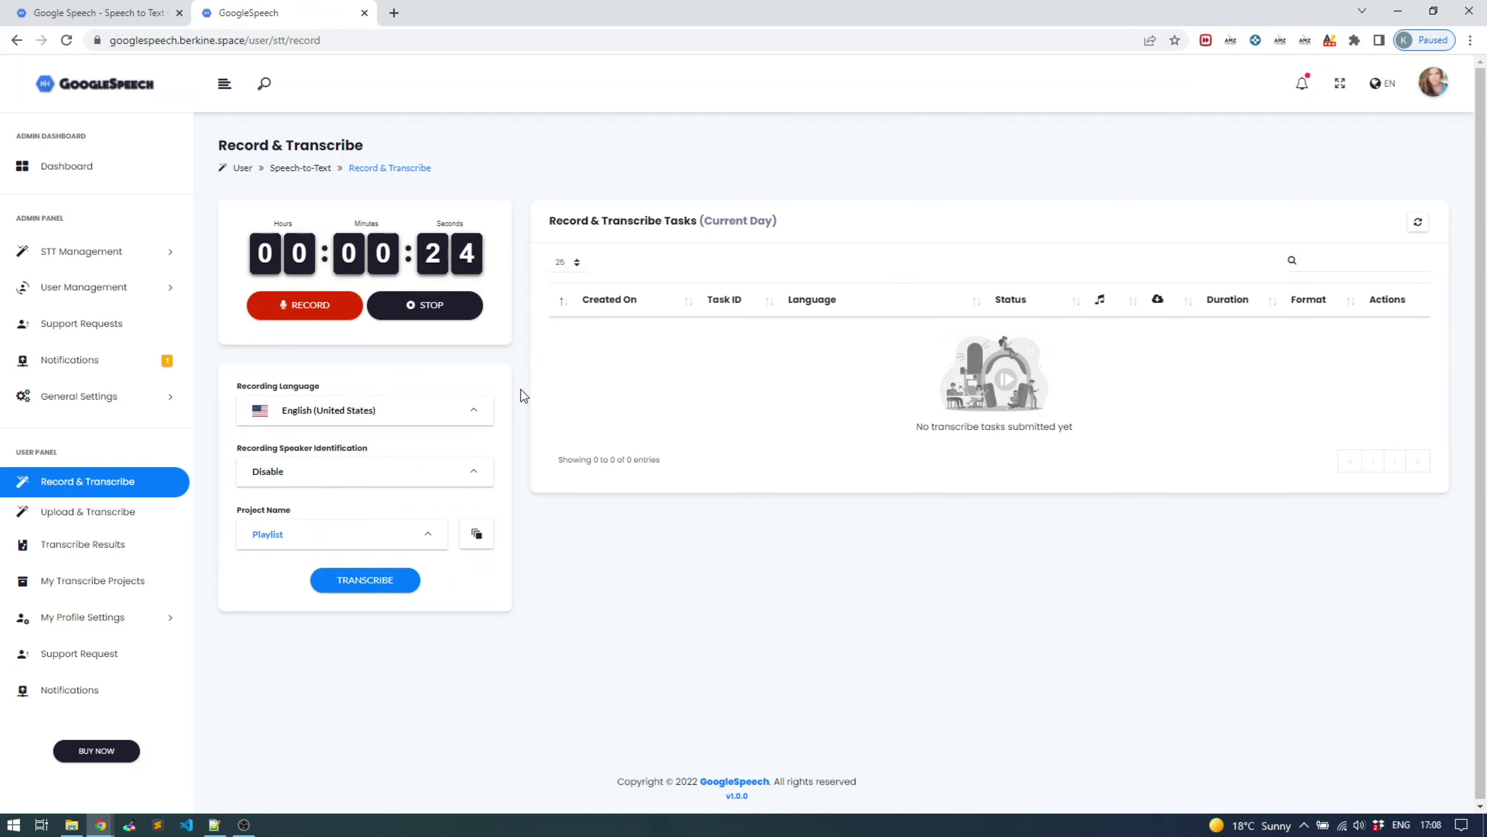
# Record a short voice clip, allowing the site microphone access.
pyautogui.click(314, 301)
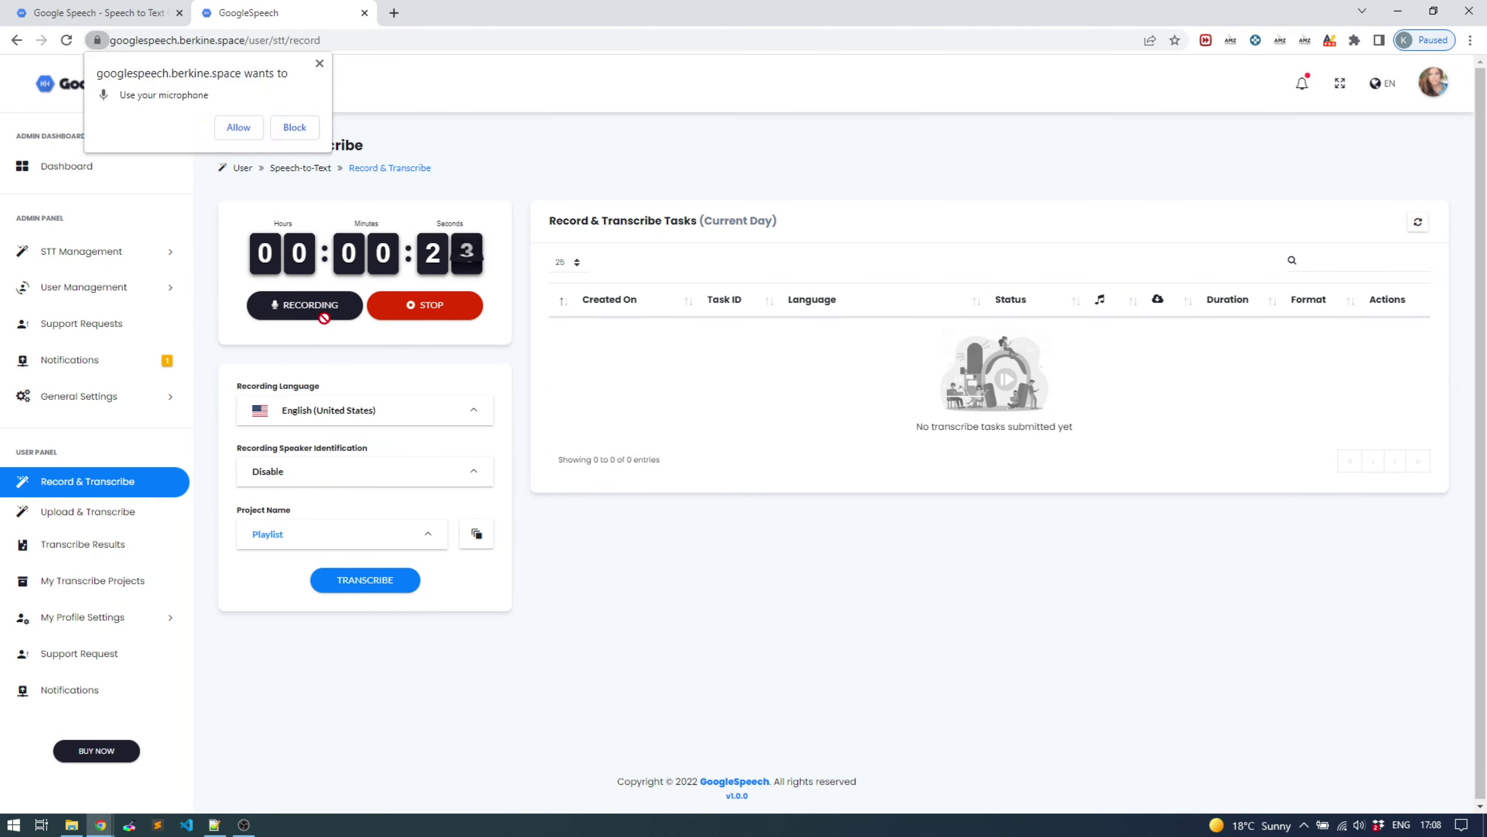
pyautogui.click(238, 128)
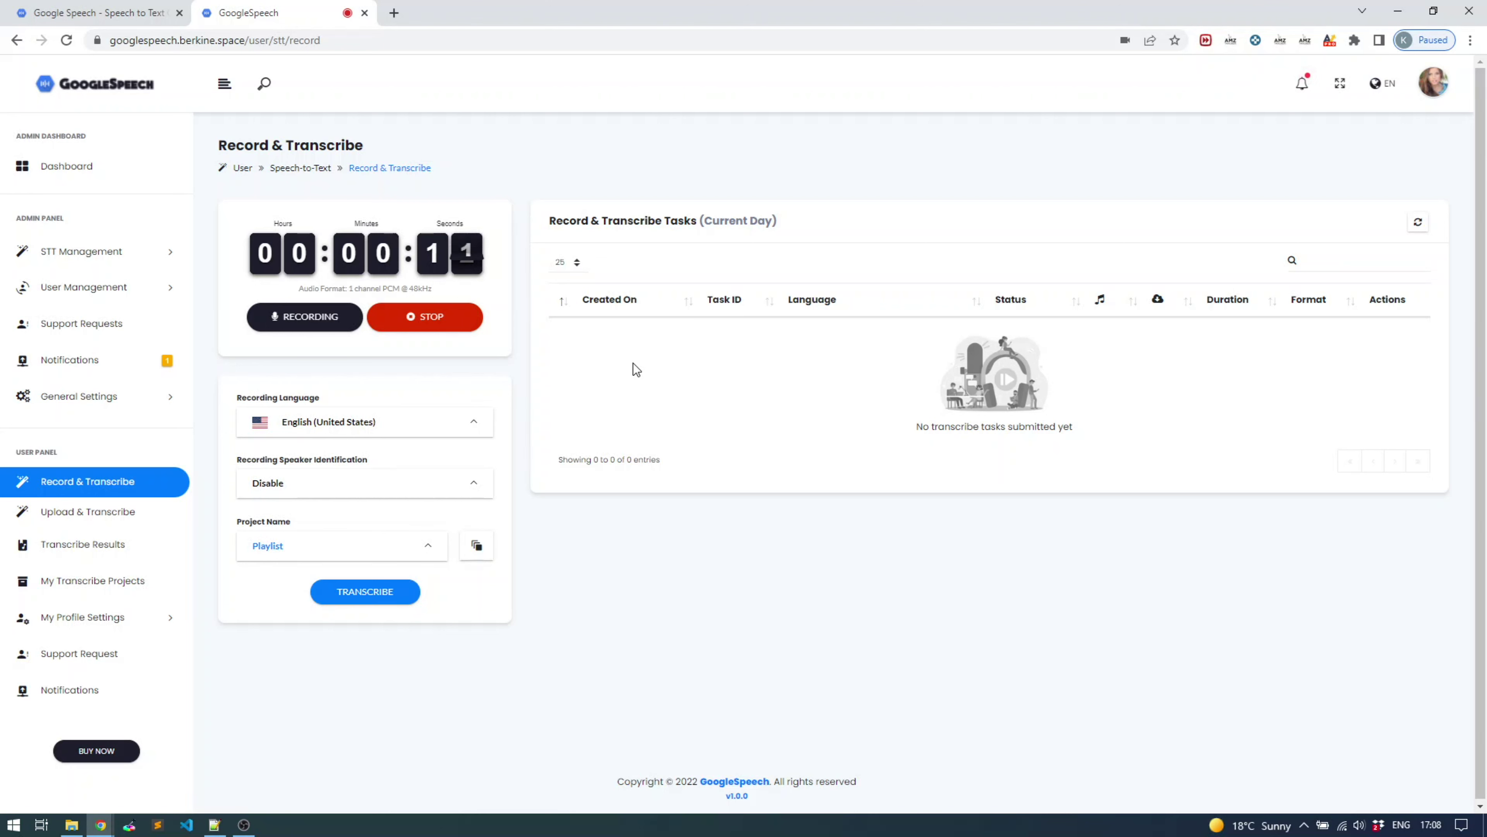
pyautogui.click(430, 322)
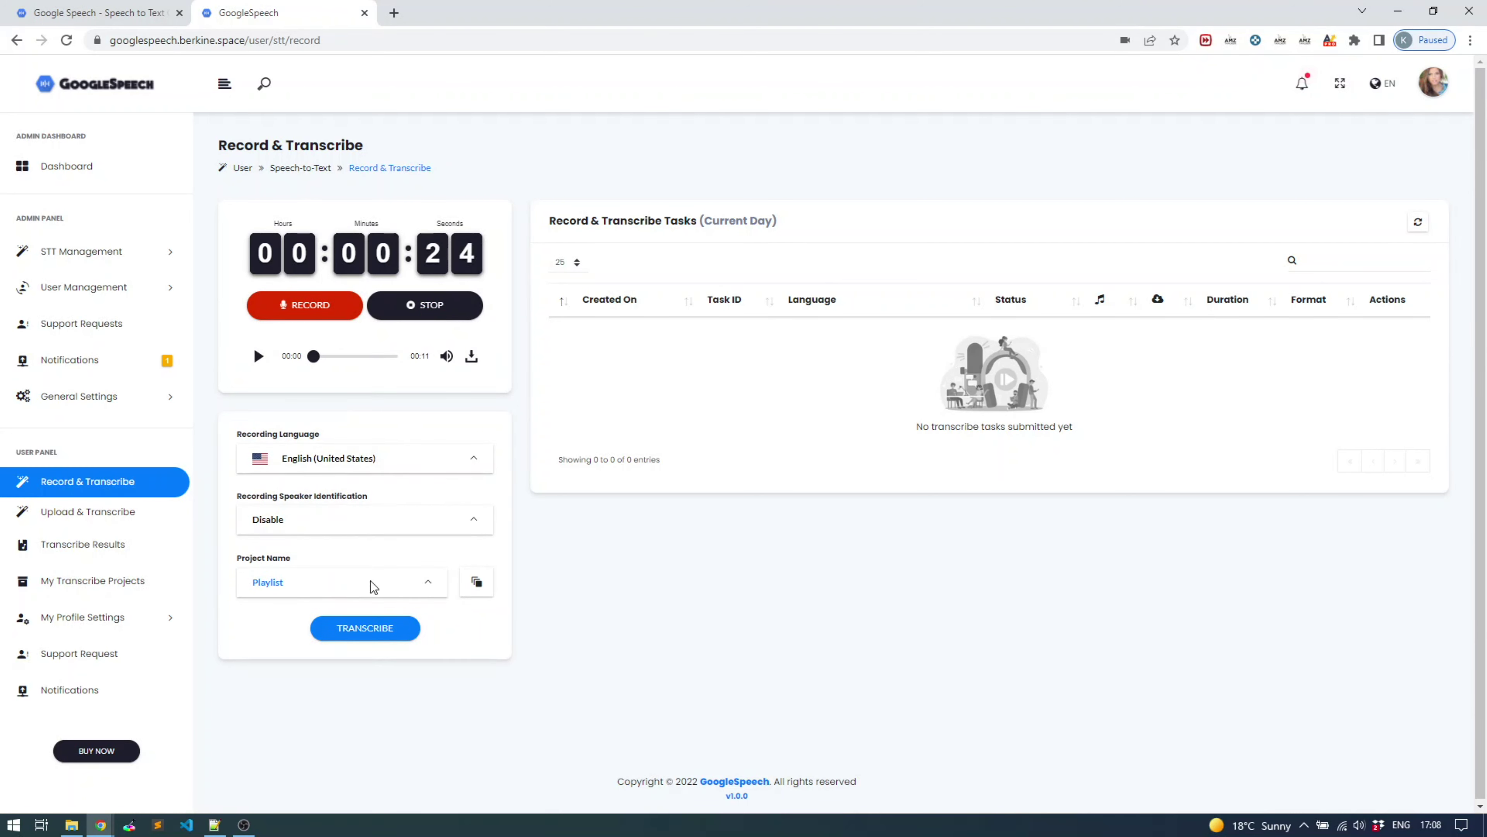
# Keep Playlist as the project, cancel the new-project form, and submit for transcription.
pyautogui.click(348, 591)
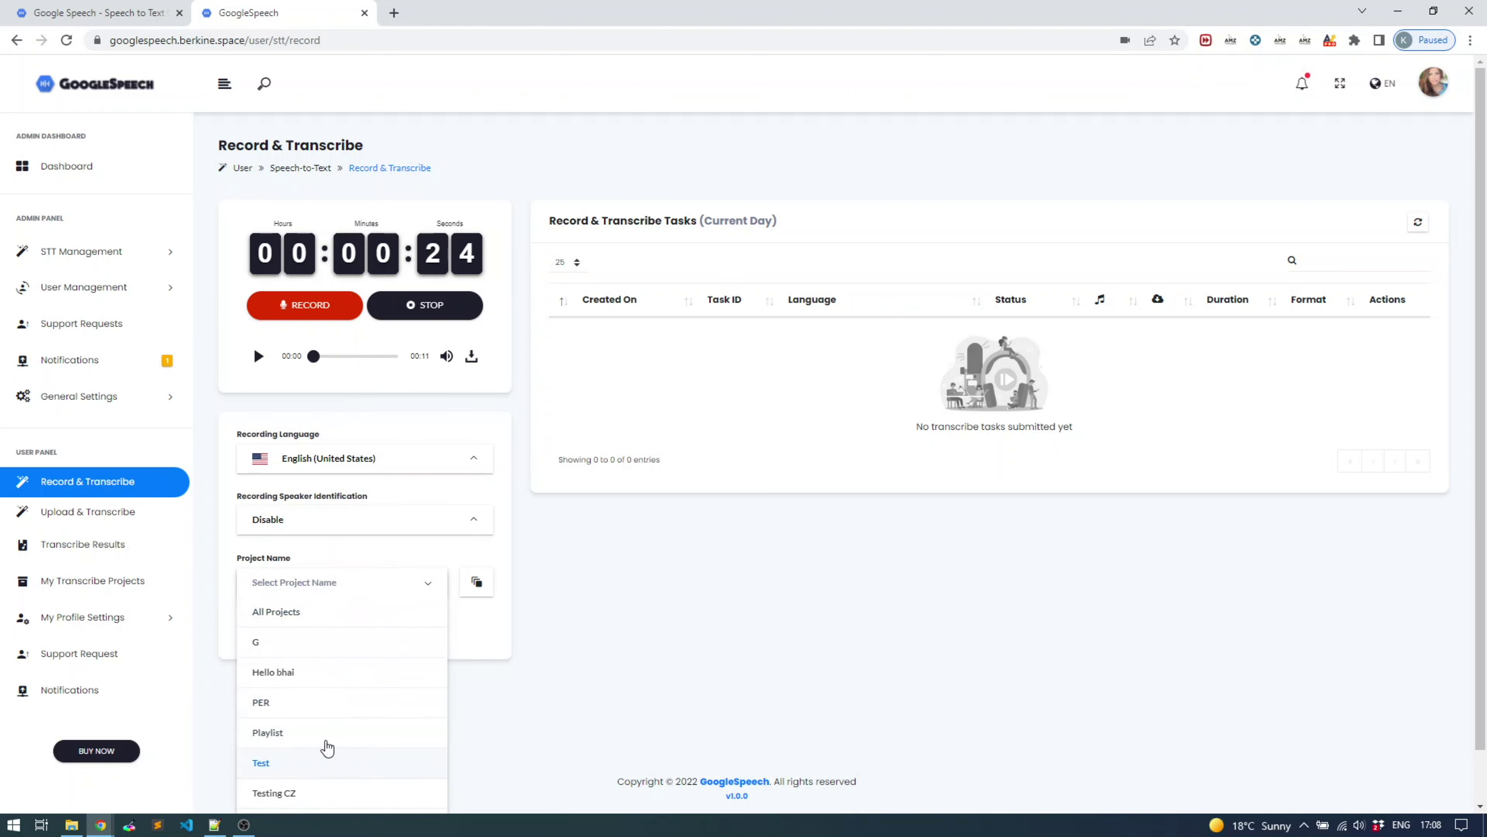
pyautogui.click(309, 590)
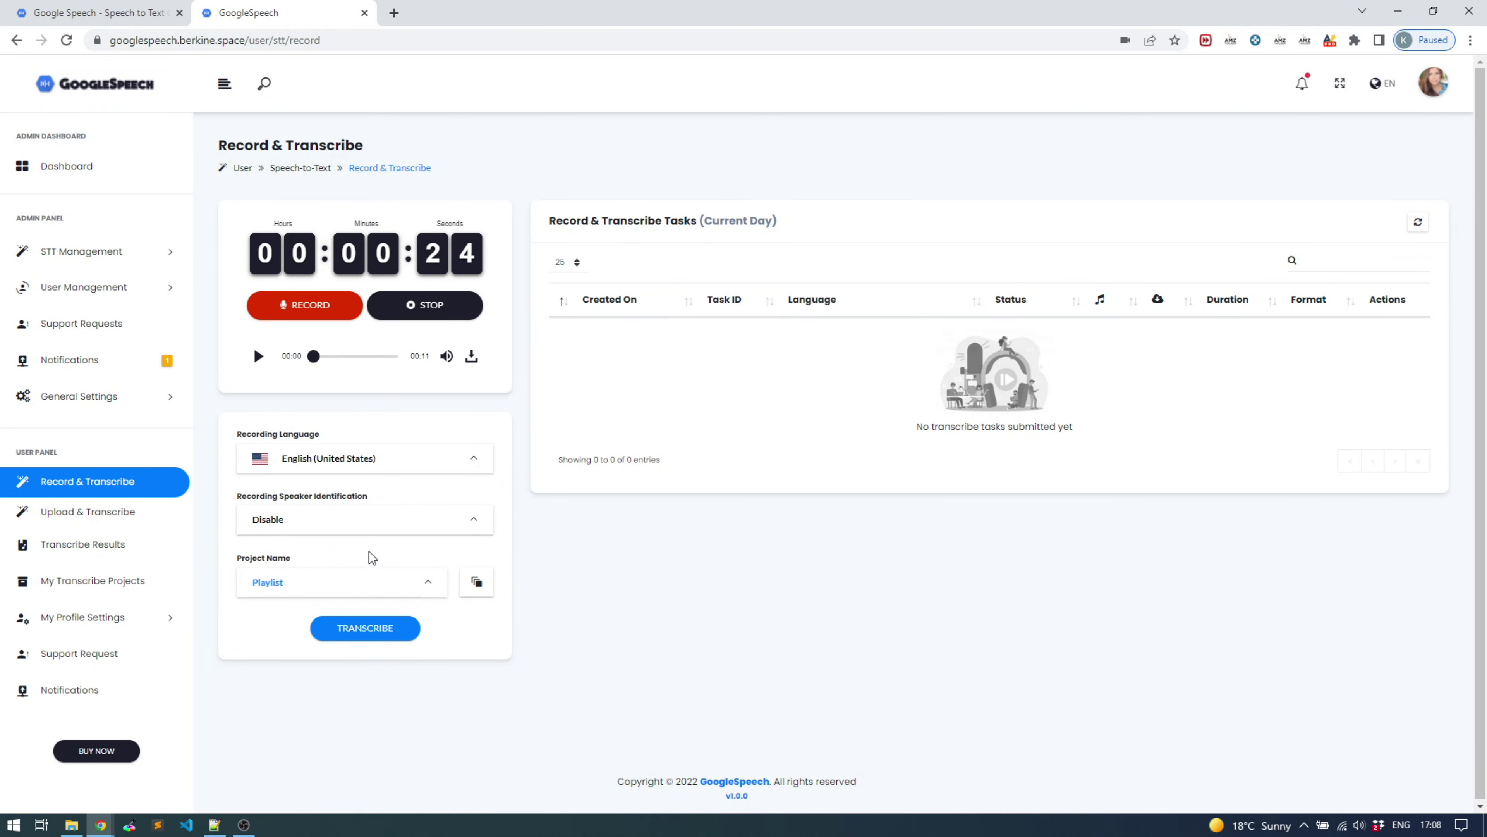
pyautogui.click(477, 582)
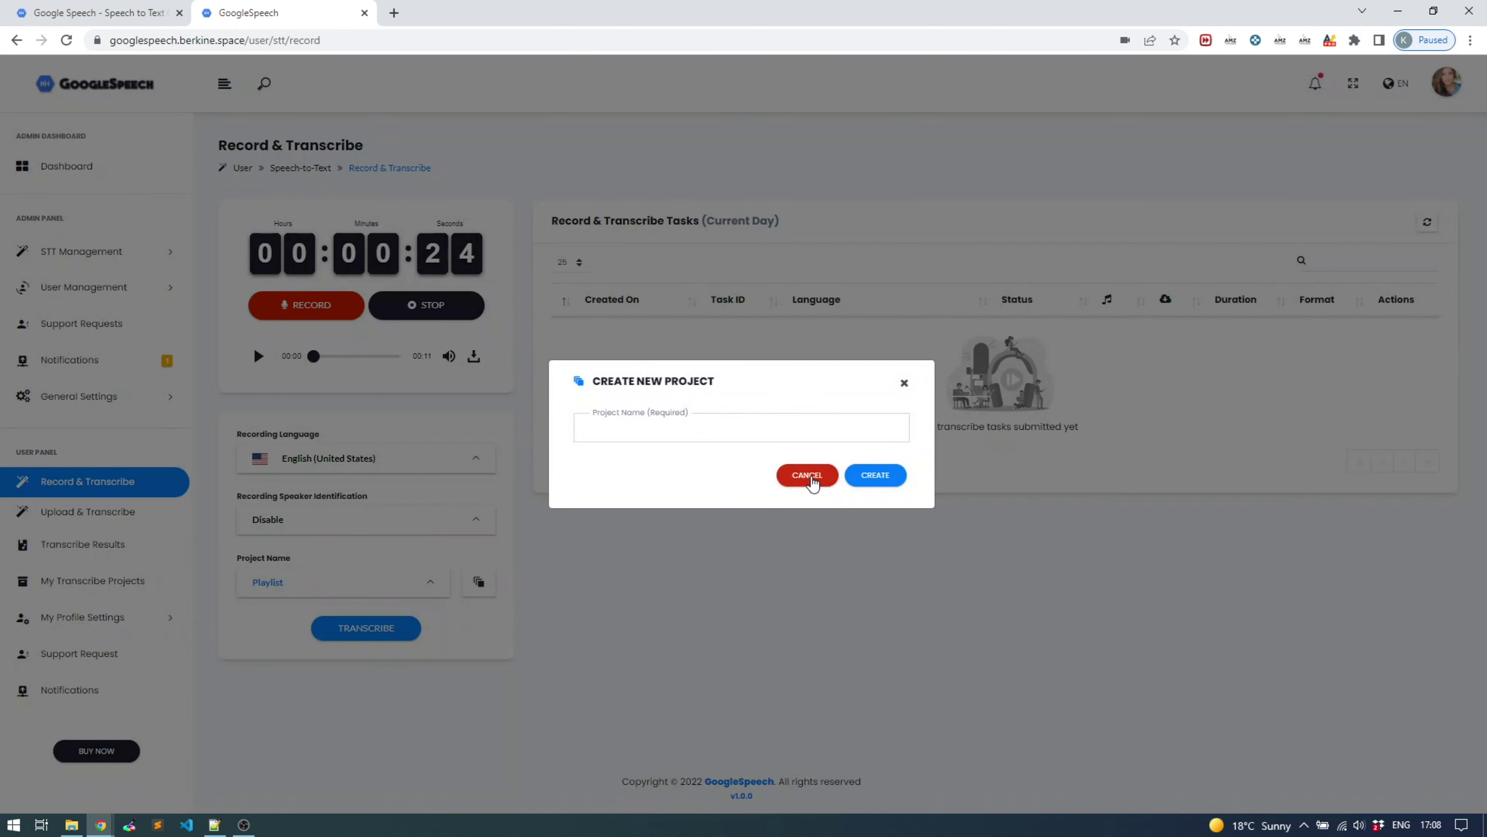
pyautogui.click(806, 474)
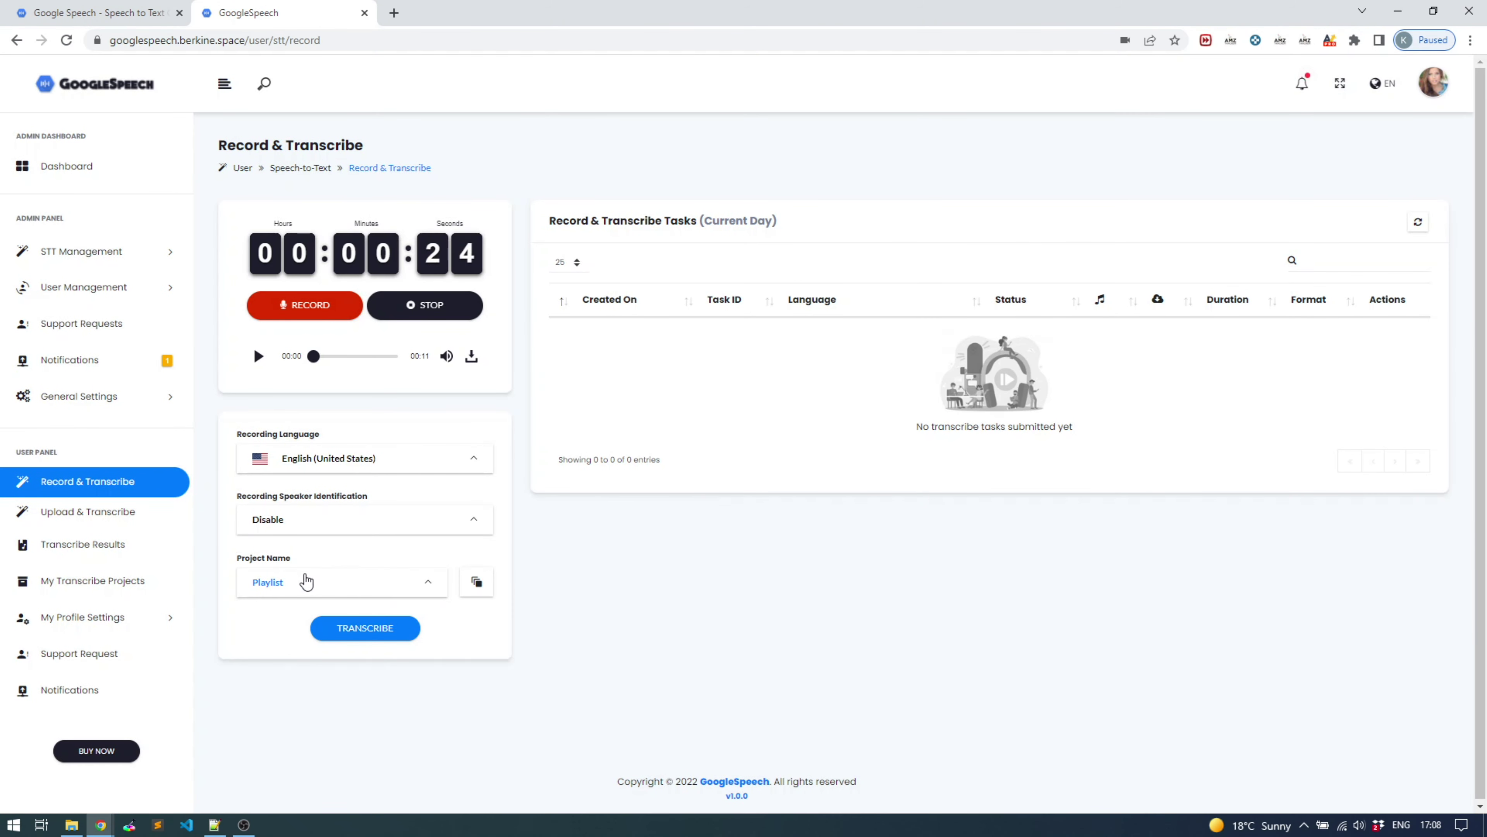
pyautogui.click(365, 630)
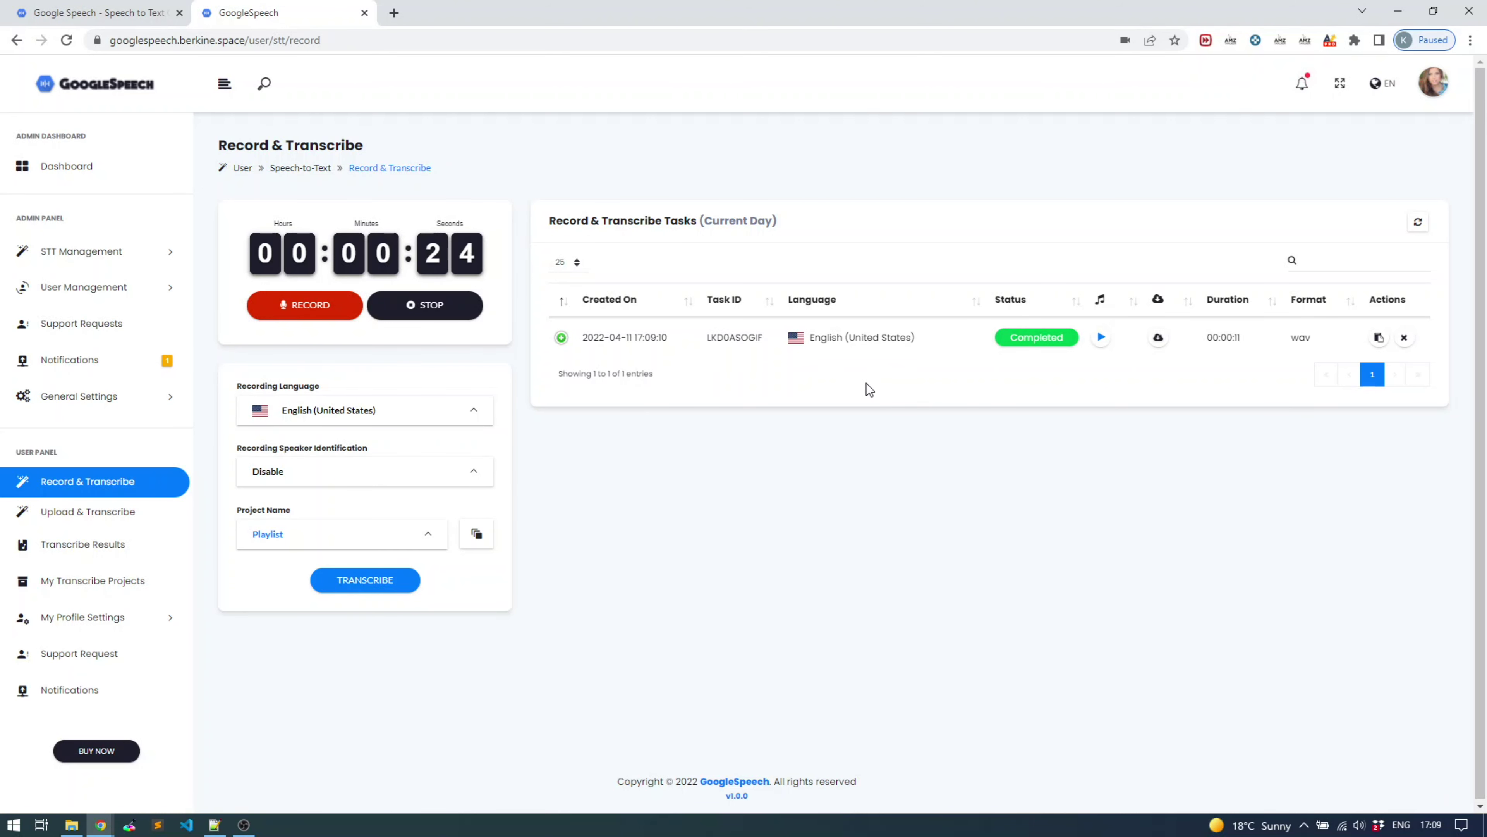
# Expand the Playlist task to read its Standard transcript, then briefly play and pause the audio.
pyautogui.click(561, 338)
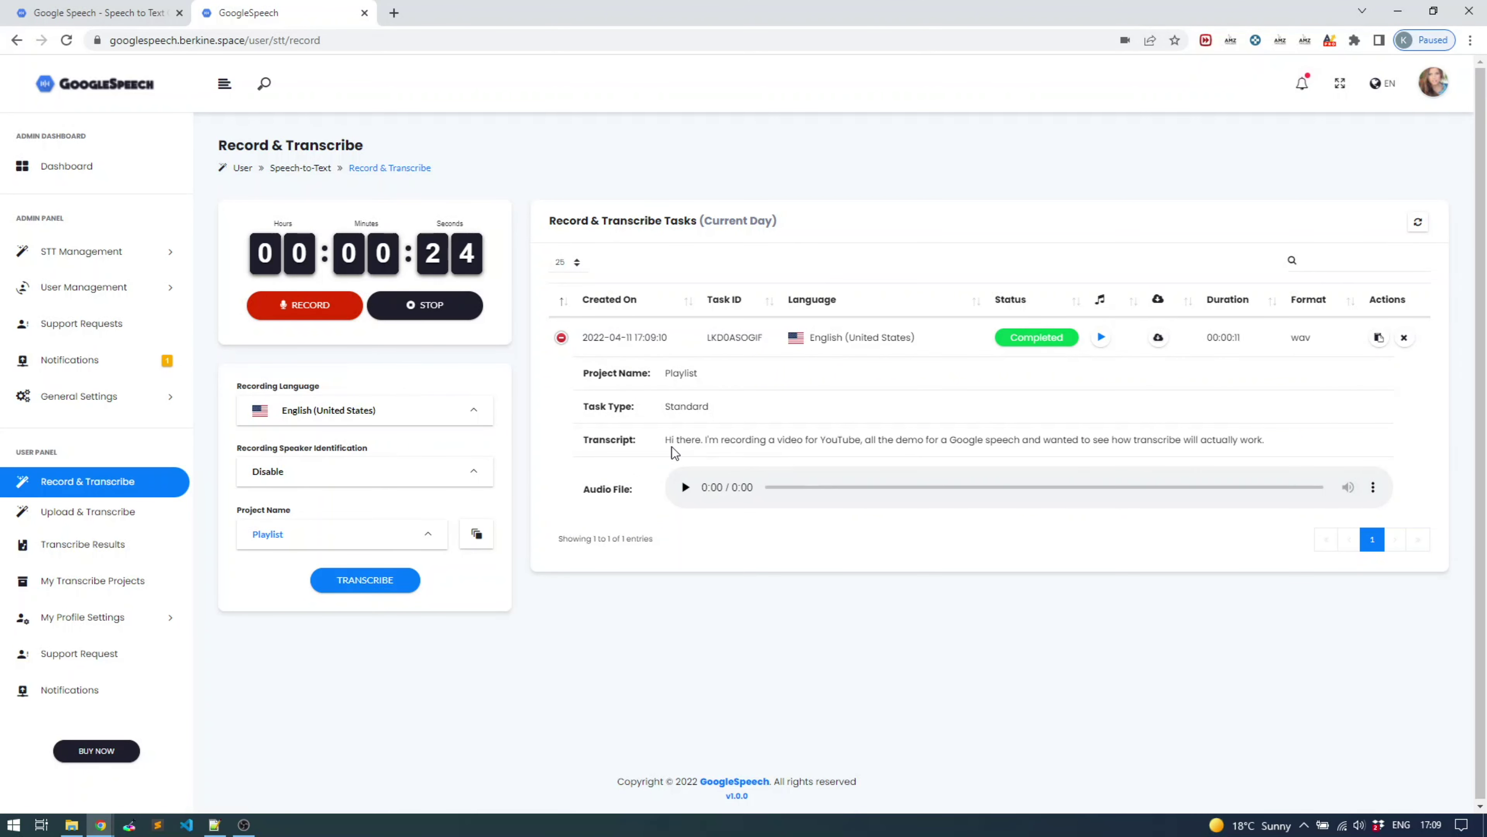
pyautogui.moveTo(667, 439); pyautogui.dragTo(1201, 465)
pyautogui.click(1235, 447)
pyautogui.click(1103, 342)
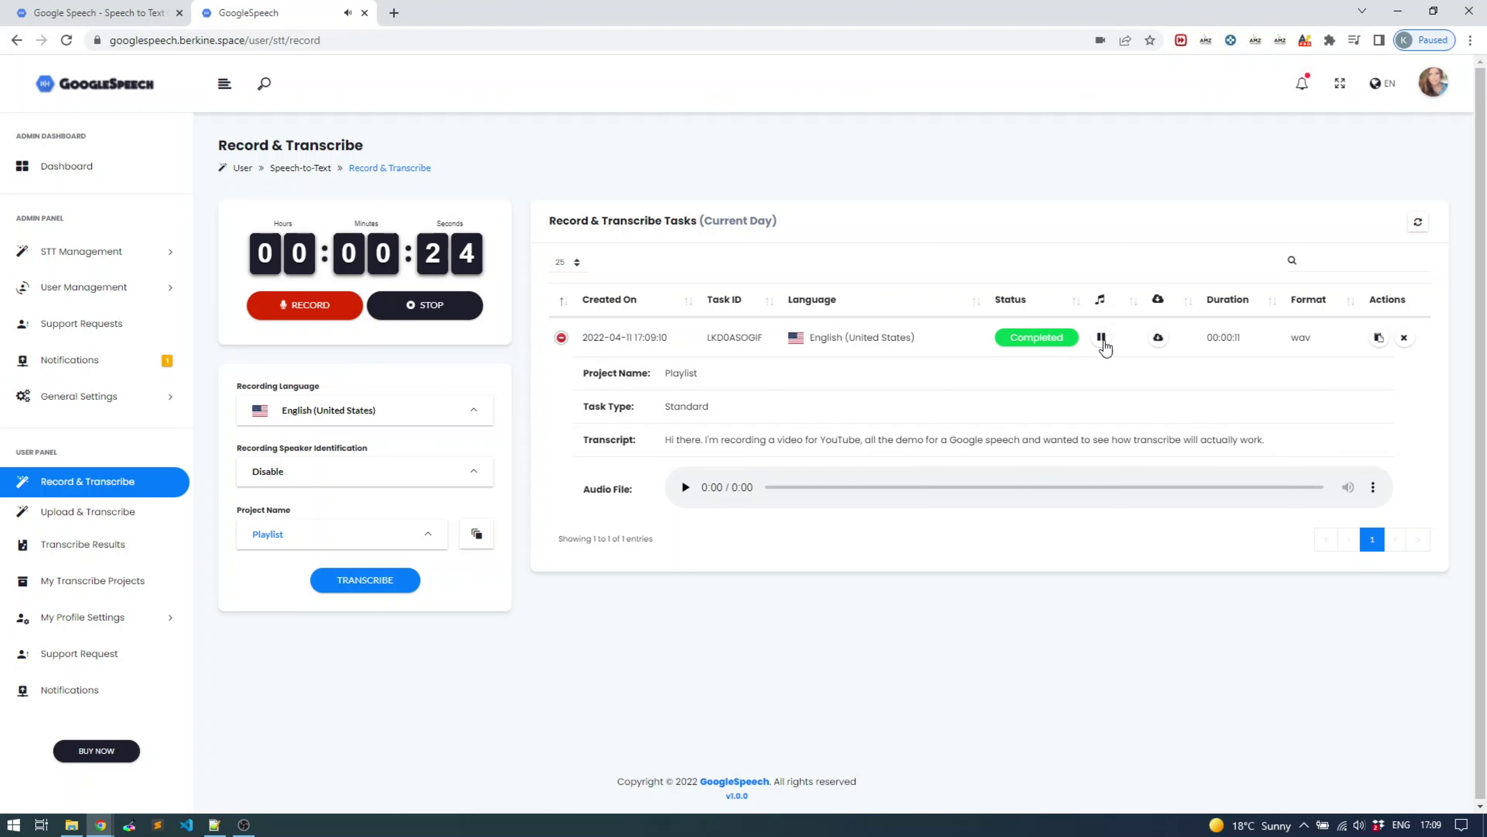
pyautogui.click(1101, 338)
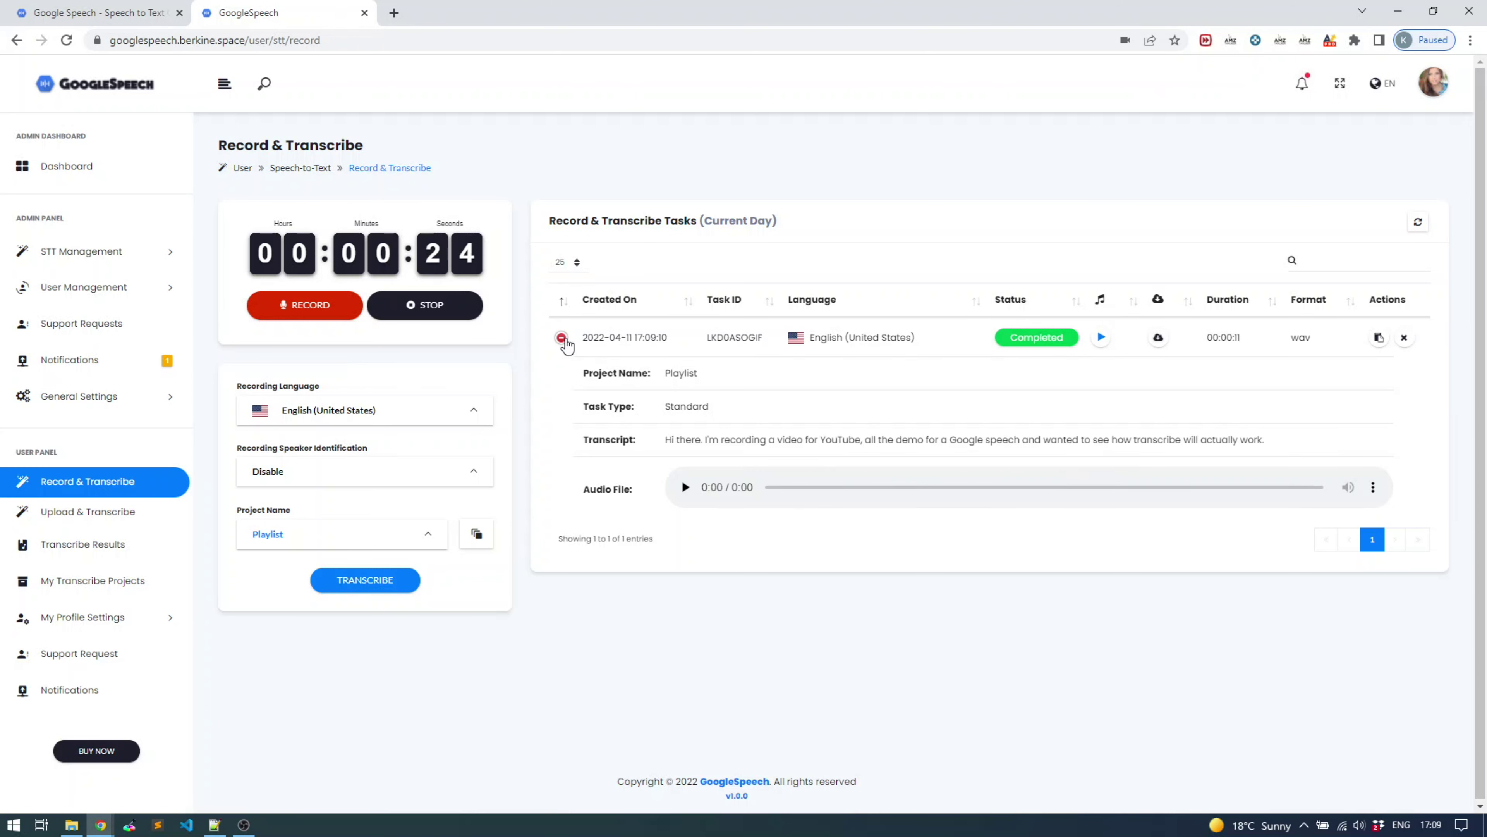
# Collapse the details of the completed 00:00:11 wav task.
pyautogui.click(562, 338)
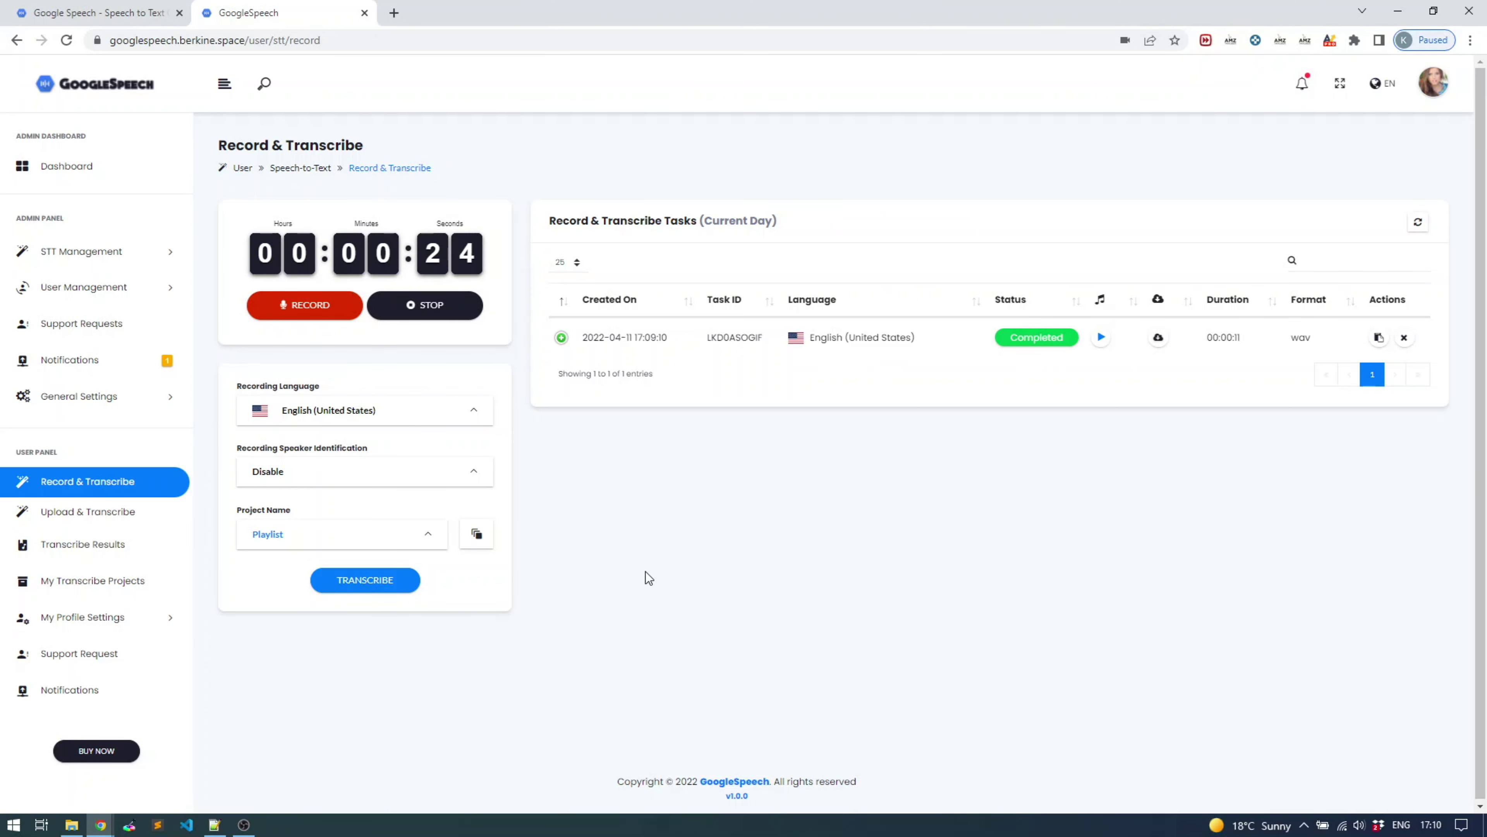
# Inspect Upload & Transcribe without choosing a file, keeping English (United States) as language.
pyautogui.click(115, 512)
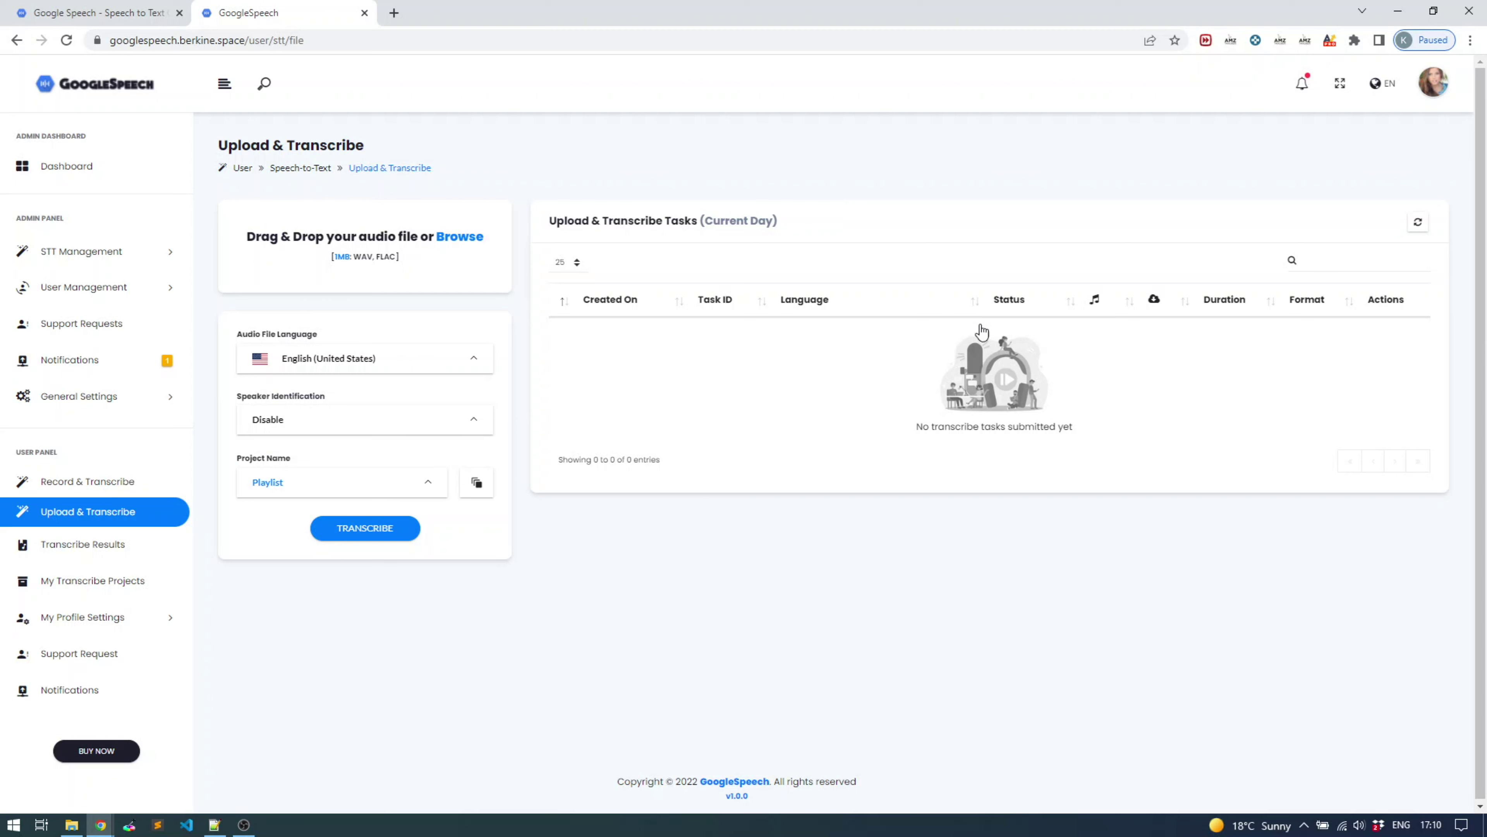
pyautogui.click(379, 248)
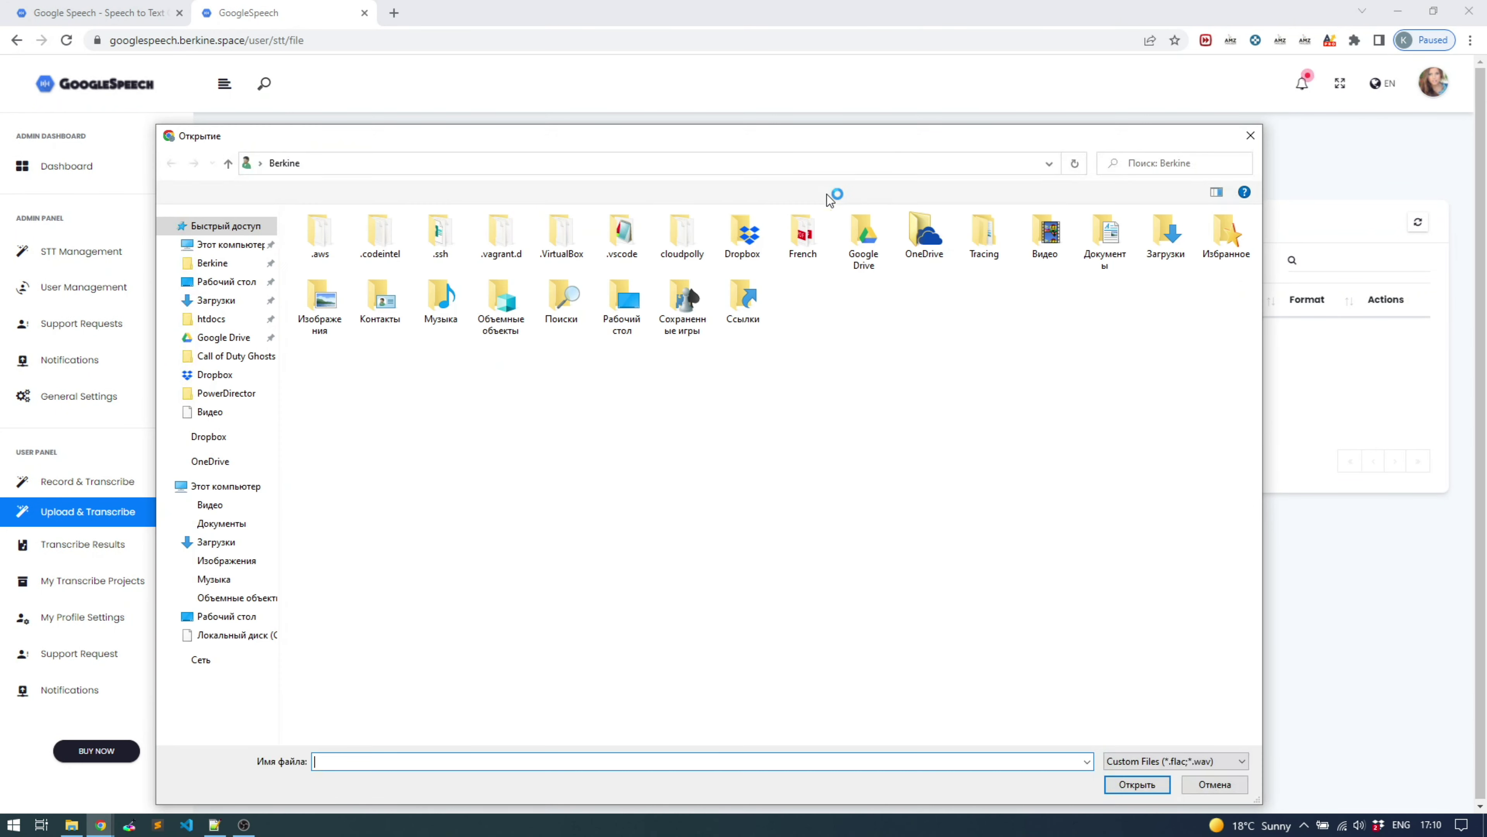
pyautogui.click(1246, 136)
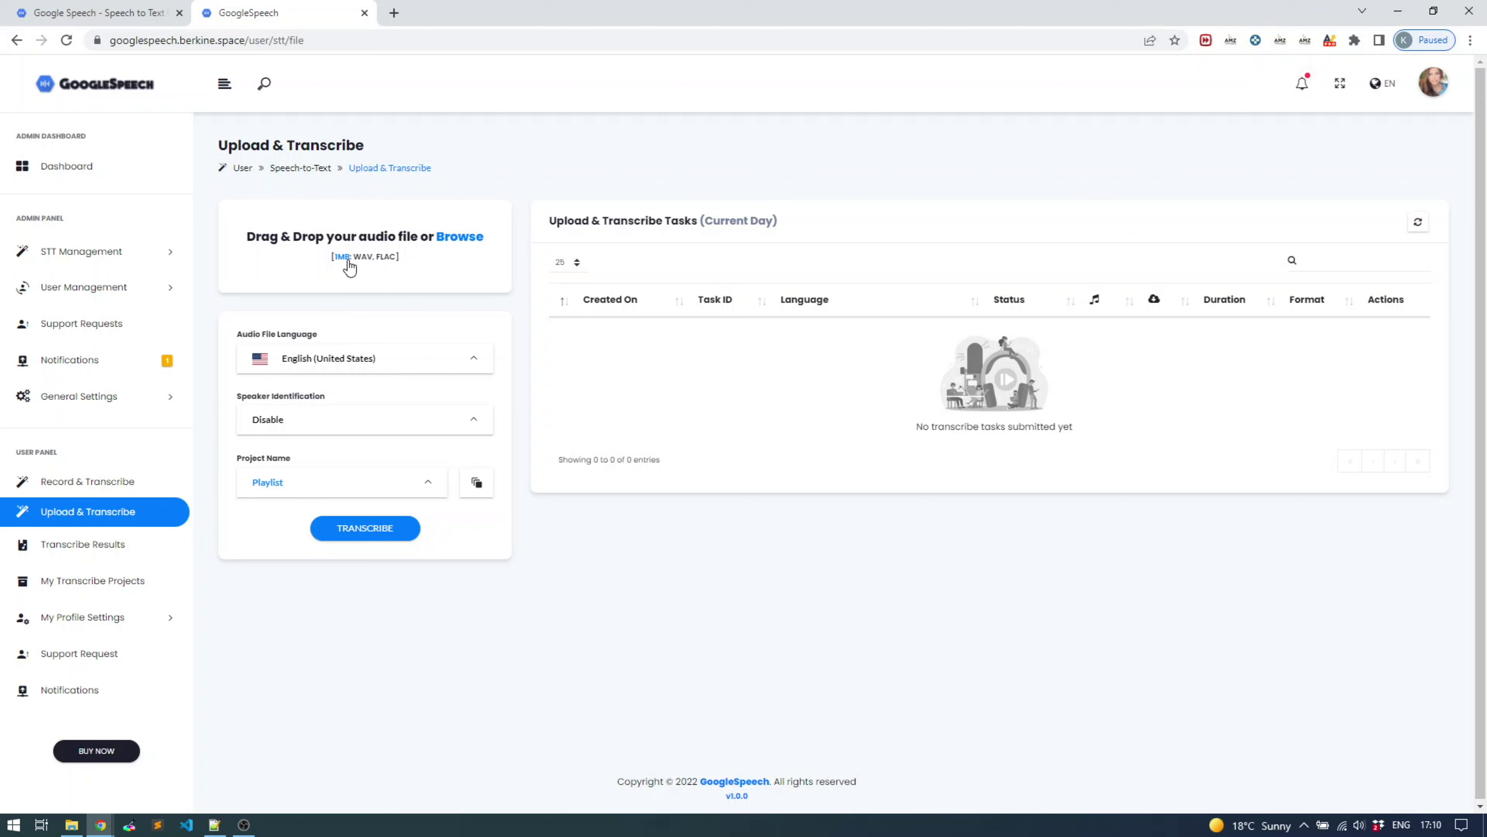
pyautogui.click(400, 370)
pyautogui.scroll(-3, 495, 421)
pyautogui.click(516, 392)
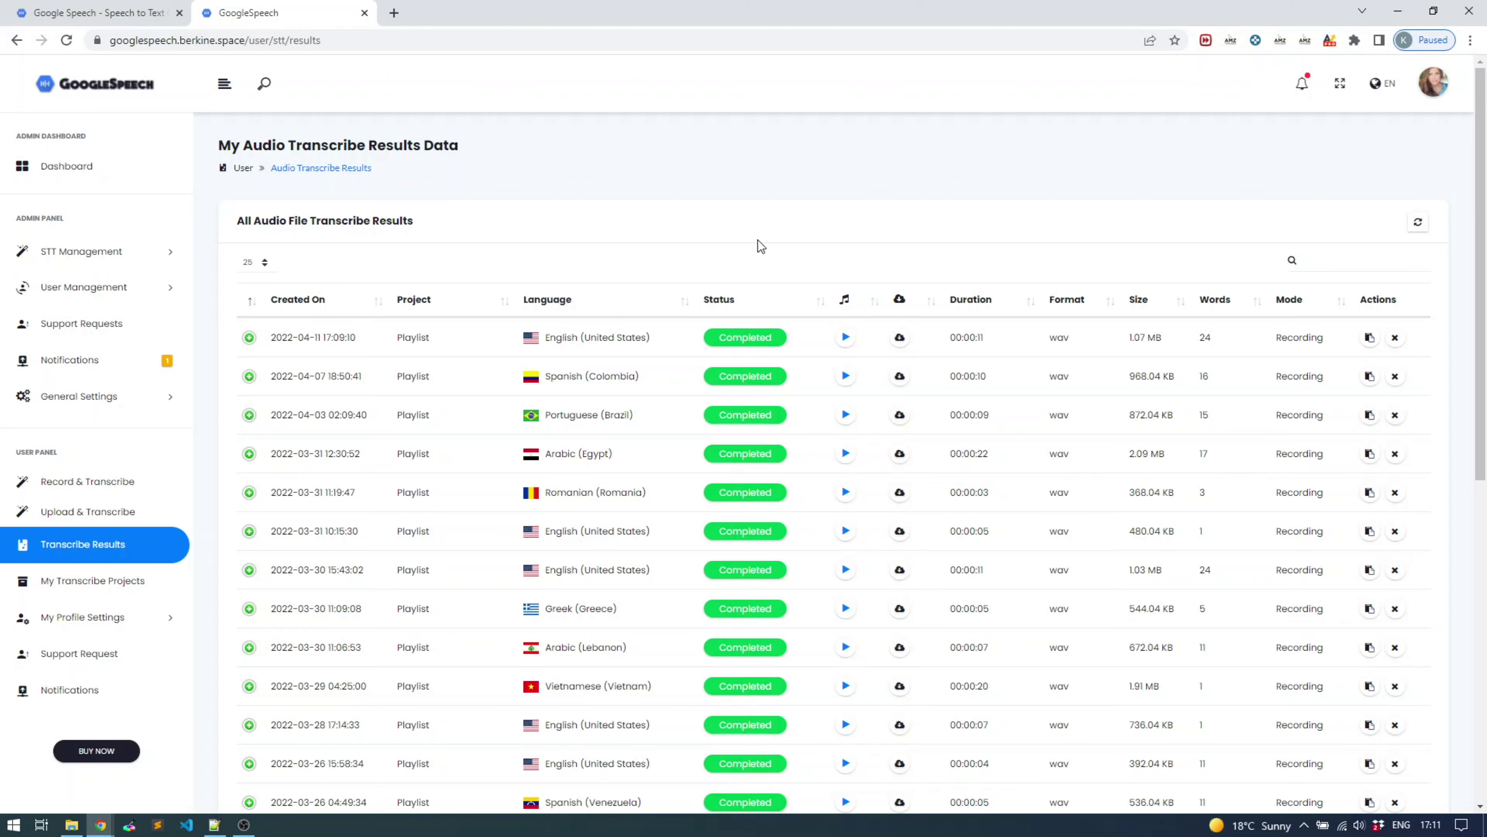
# Preview the newest result's transcript, then play parts of its audio in the full result view.
pyautogui.scroll(-1, 757, 240)
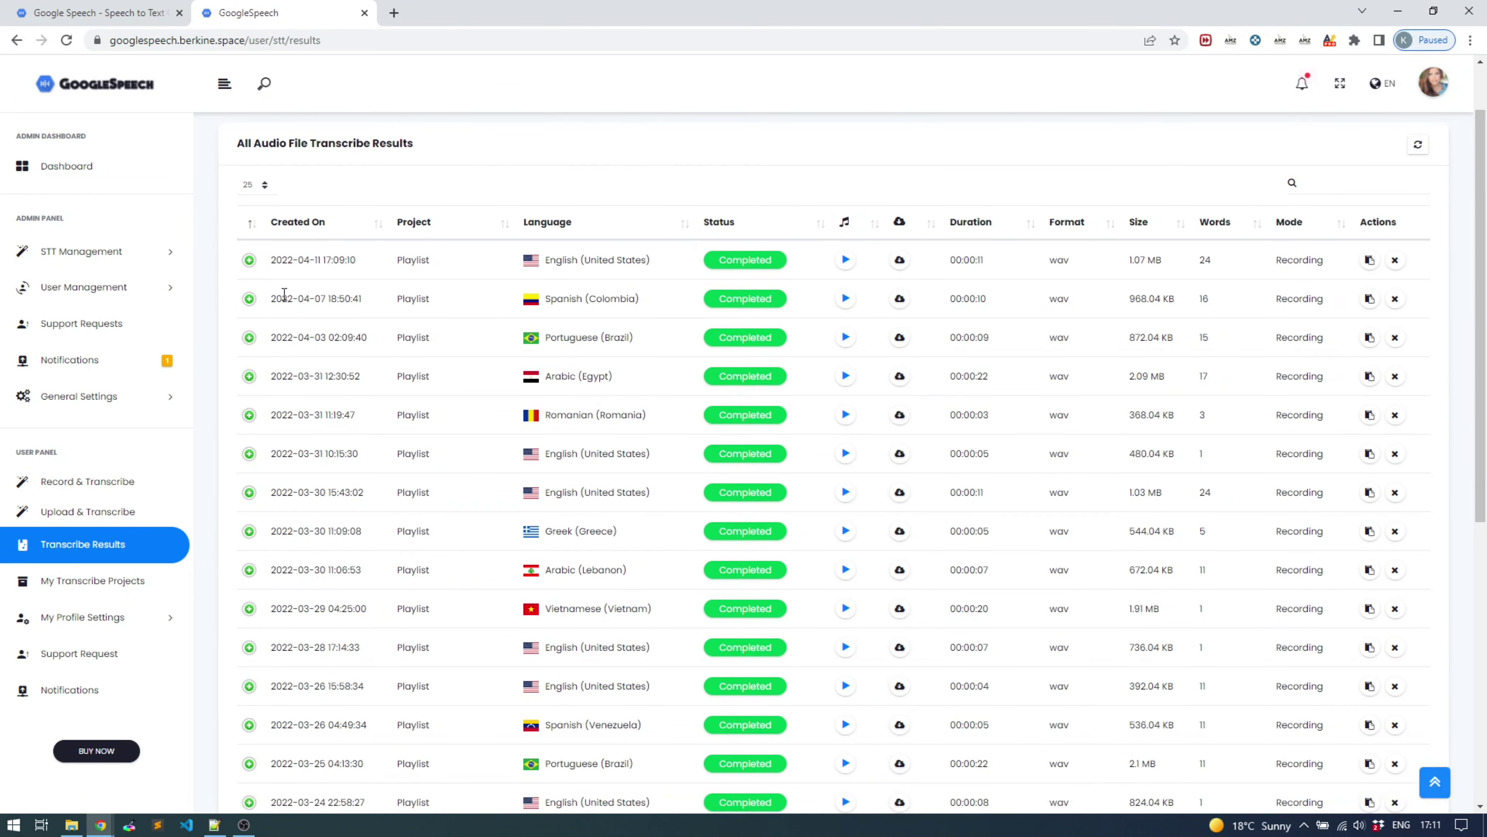
pyautogui.click(250, 260)
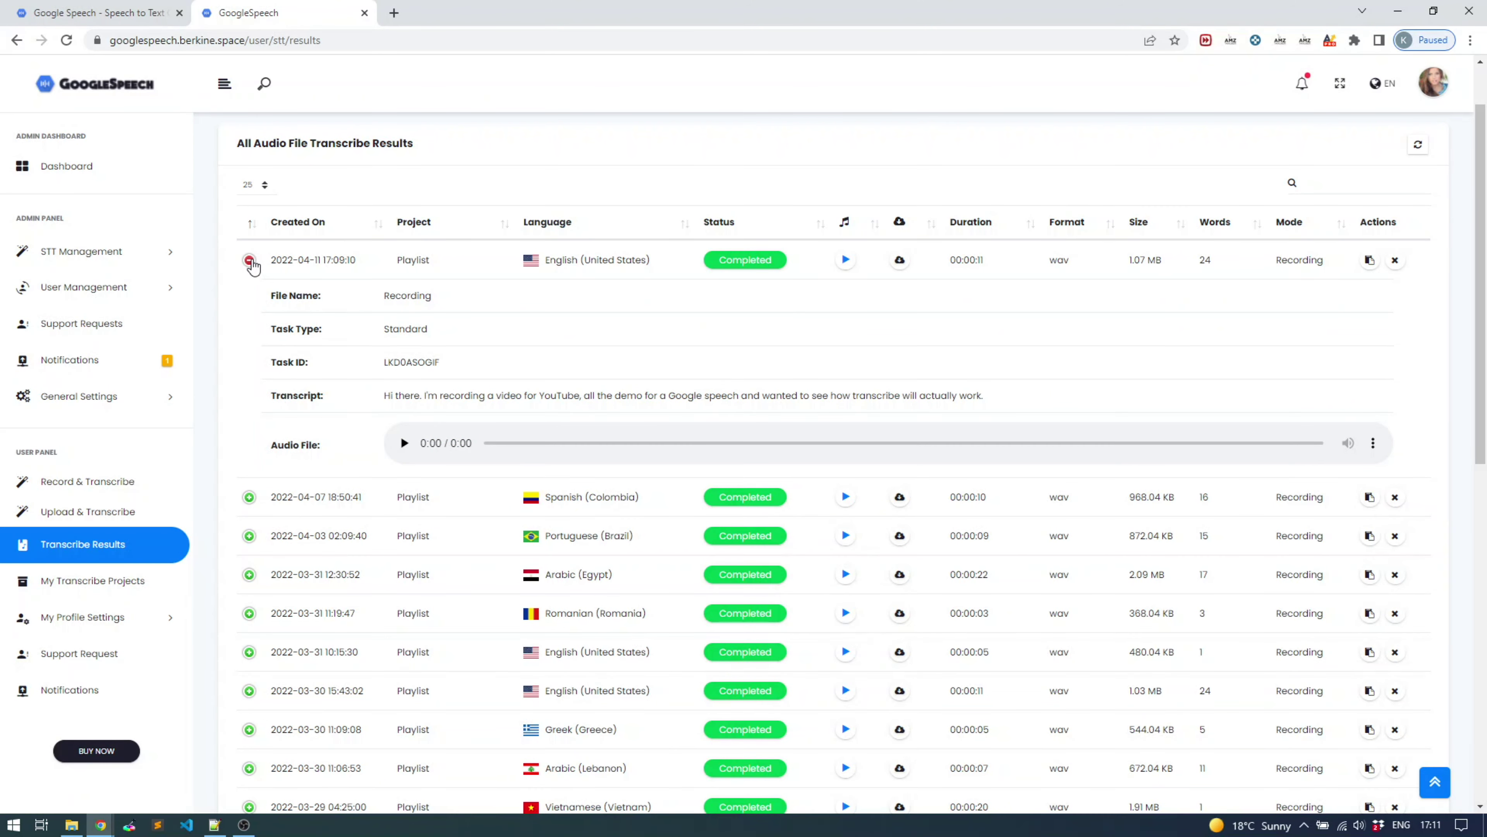
pyautogui.click(250, 261)
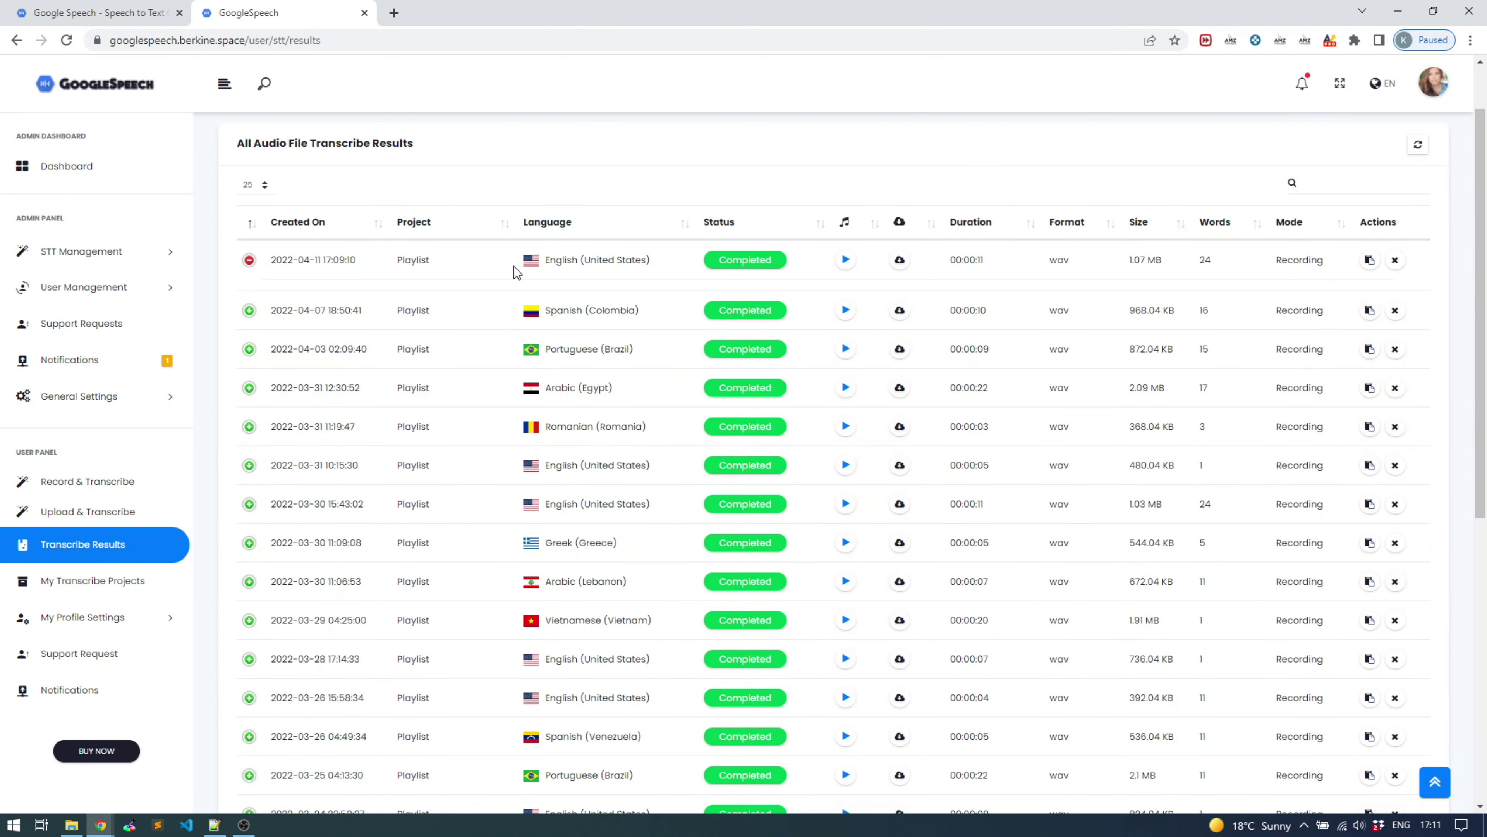
pyautogui.click(1368, 260)
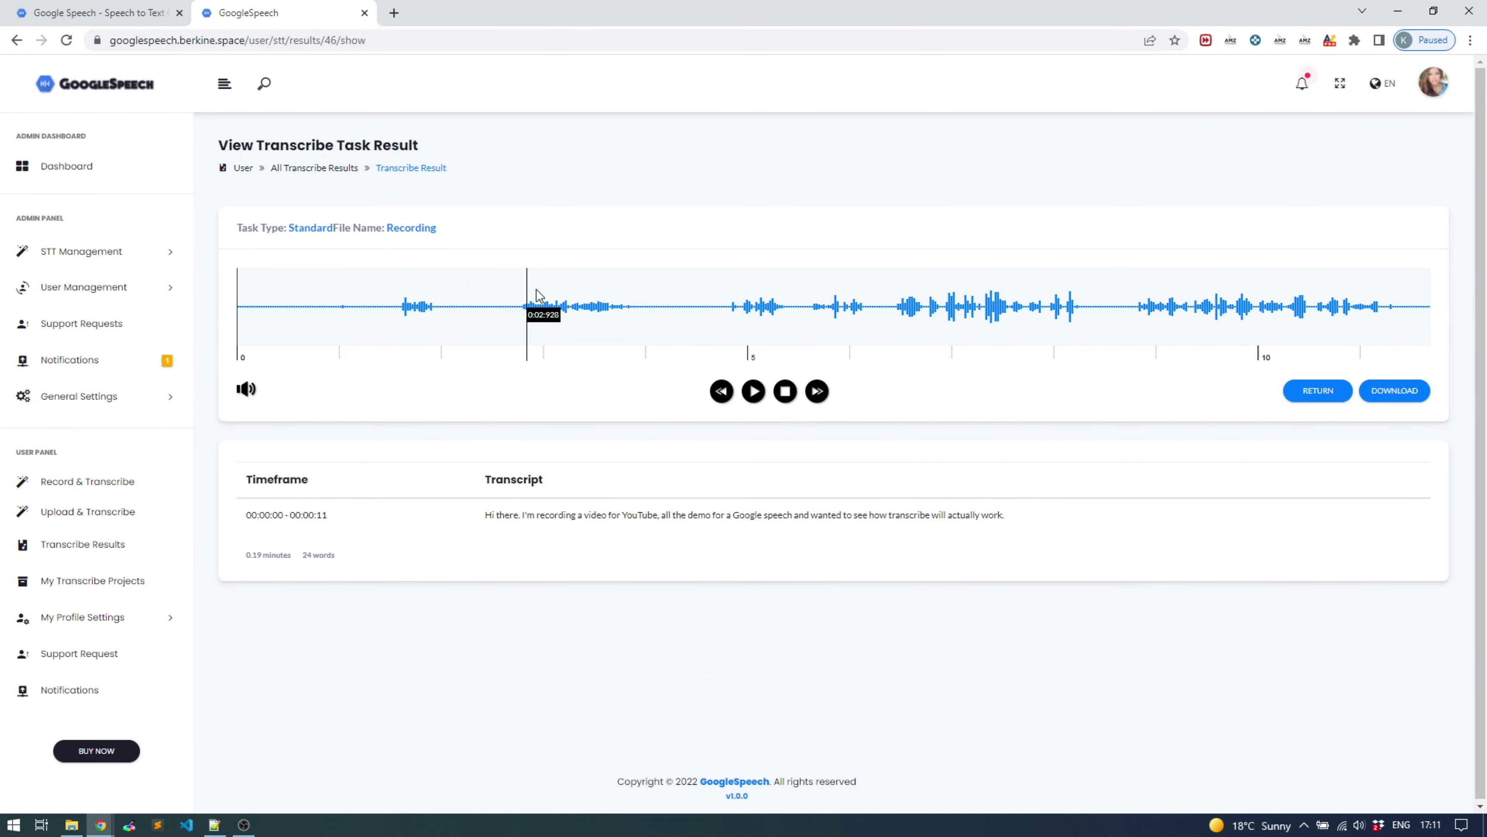
pyautogui.click(531, 293)
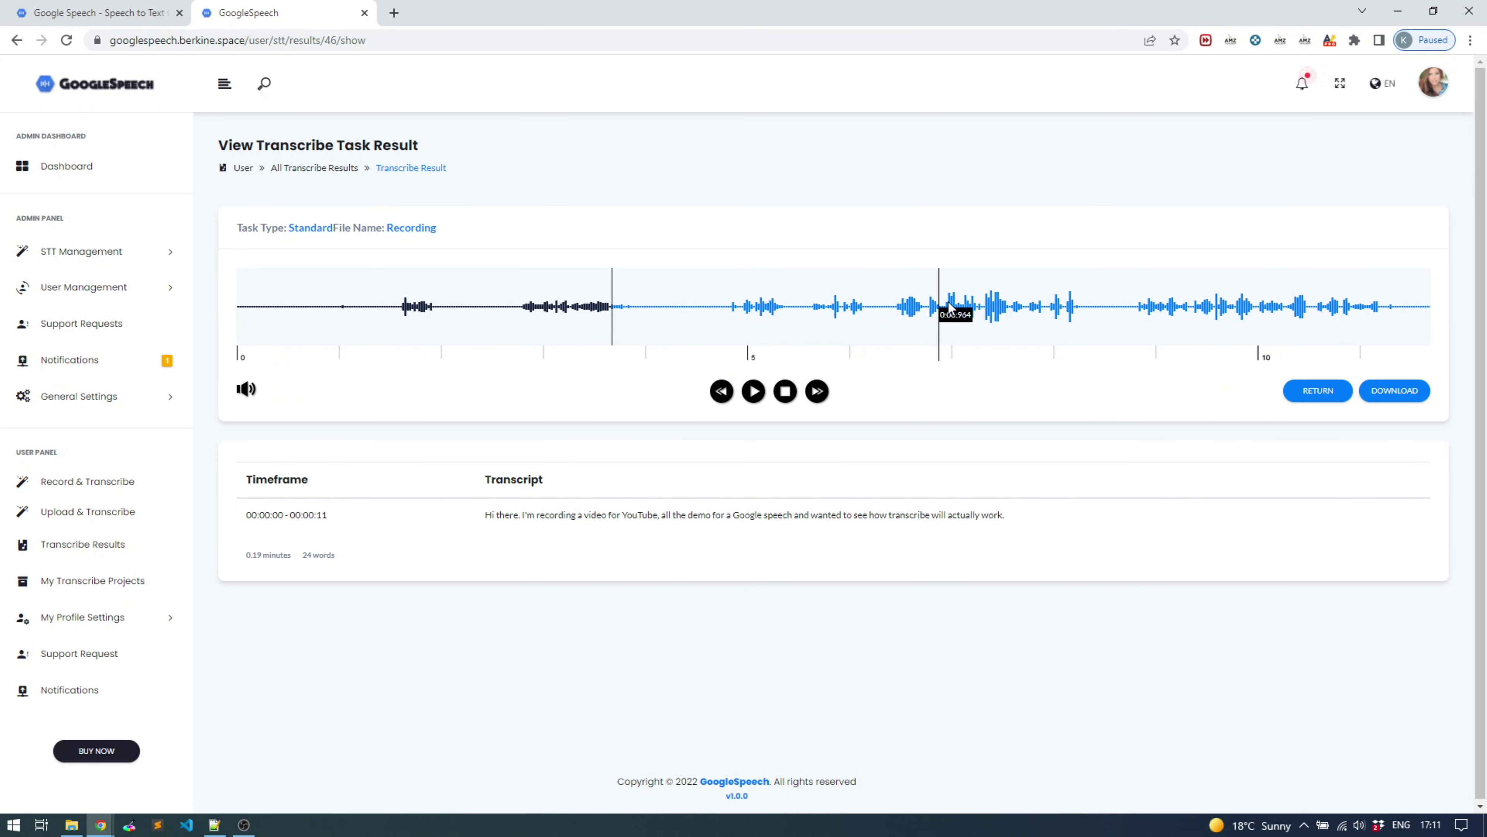
pyautogui.click(988, 299)
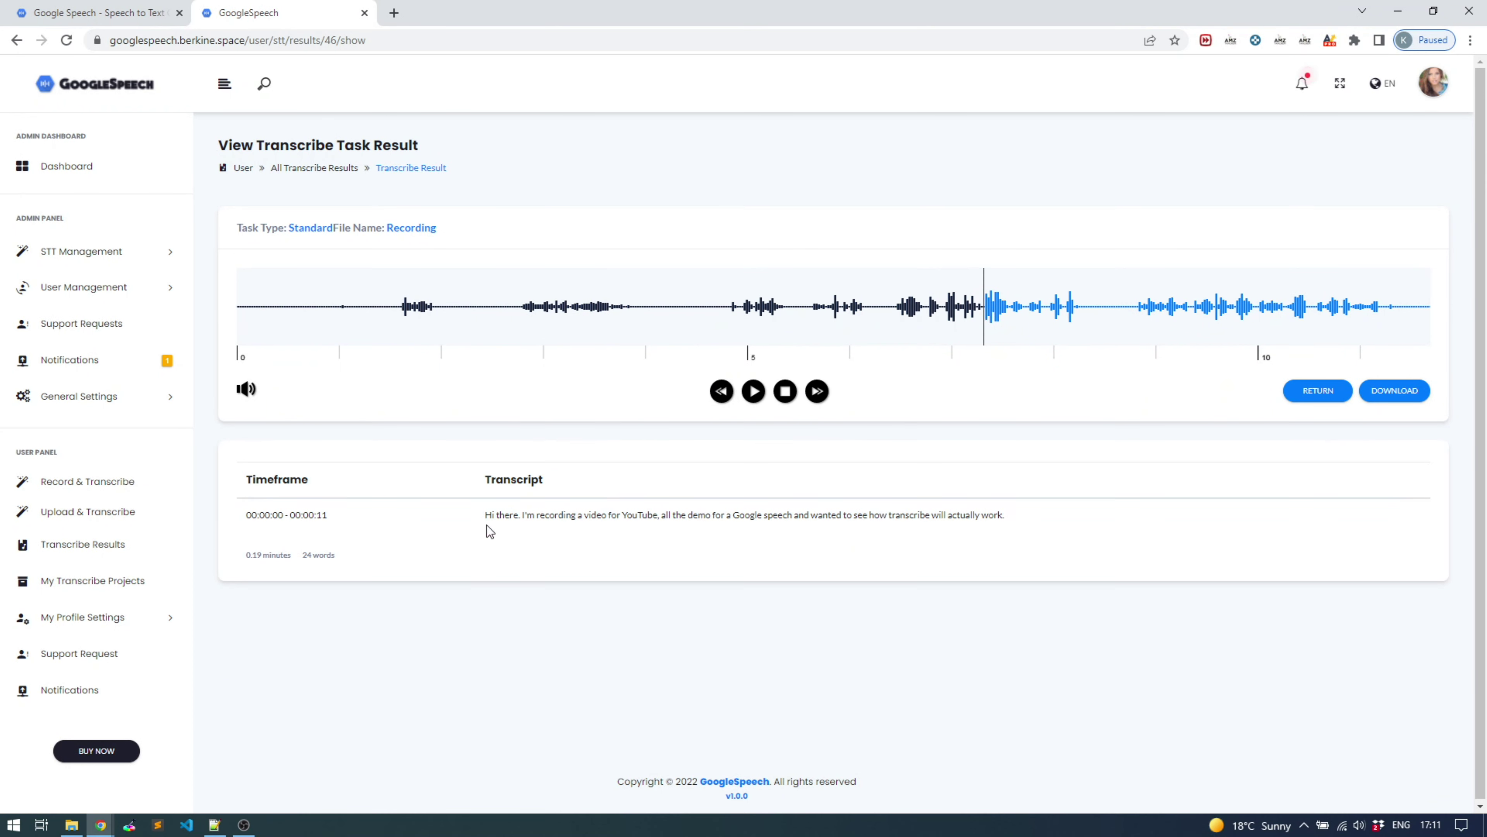
pyautogui.moveTo(524, 514); pyautogui.dragTo(712, 515)
pyautogui.click(713, 515)
pyautogui.click(1314, 394)
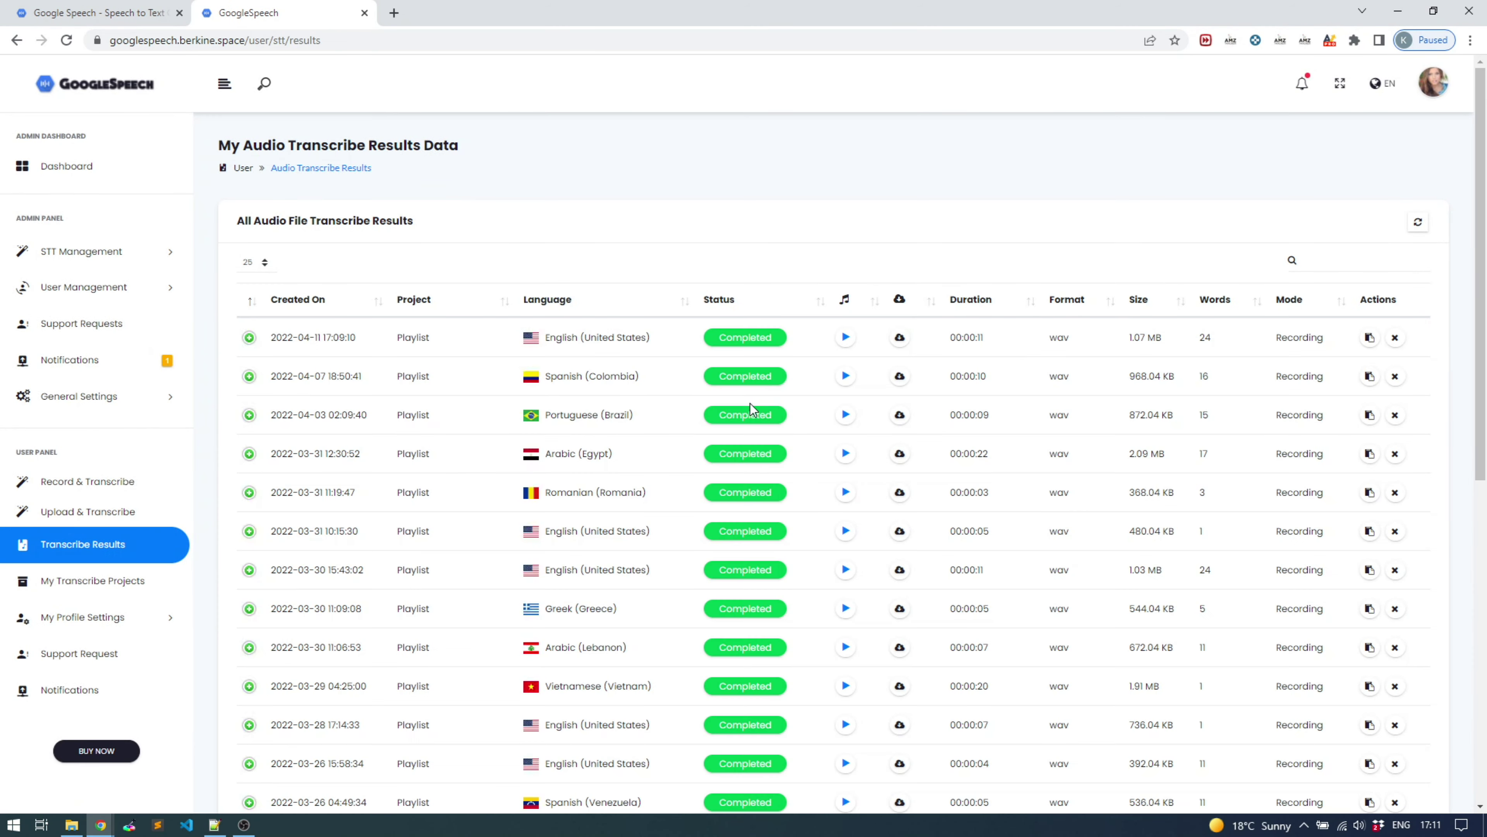
# Page to the last results page and back, then open the Vietnamese (Vietnam) result.
pyautogui.scroll(-3, 1112, 329)
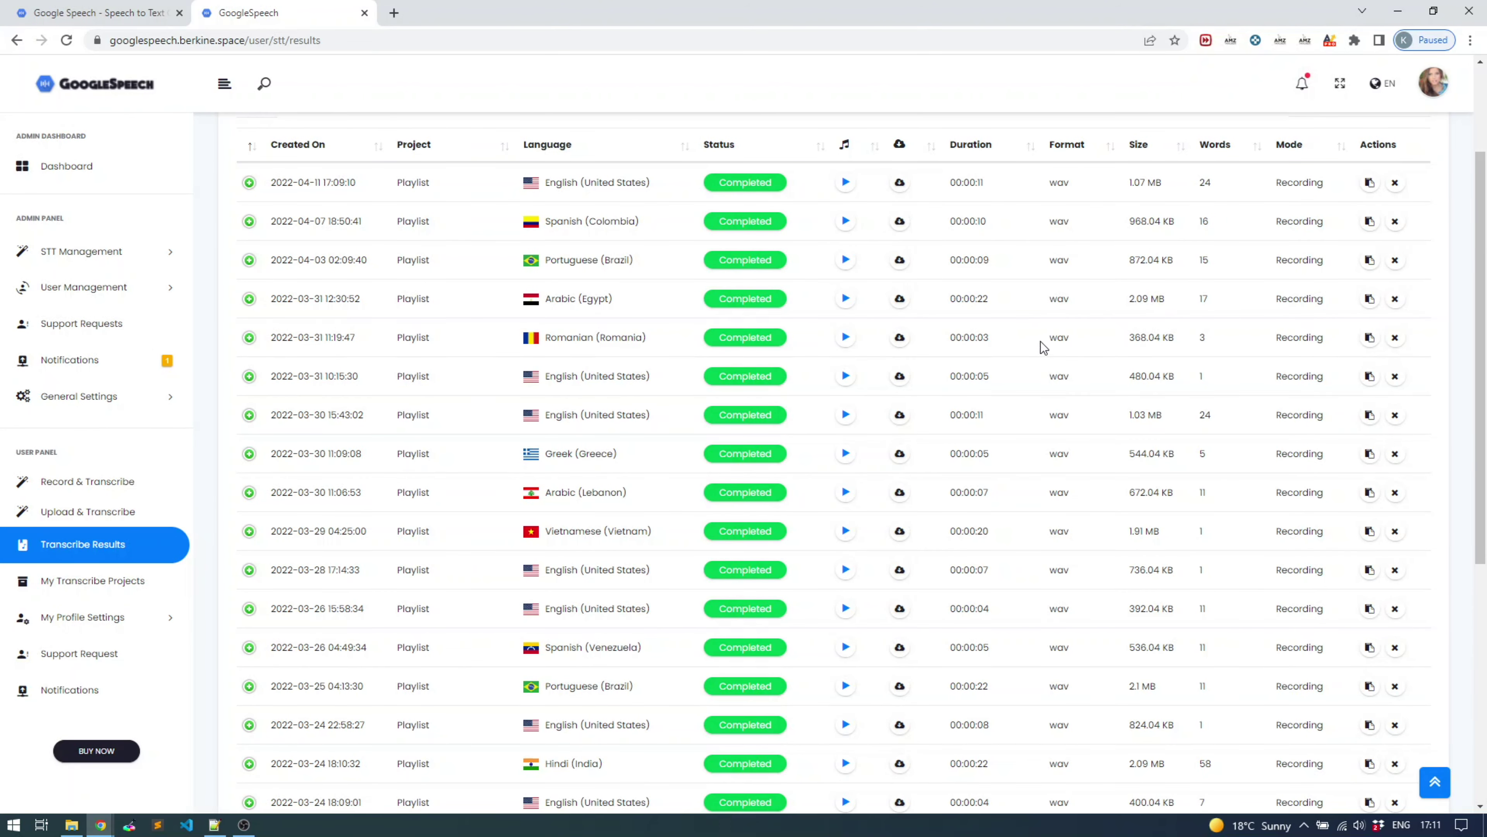
pyautogui.scroll(-8, 983, 412)
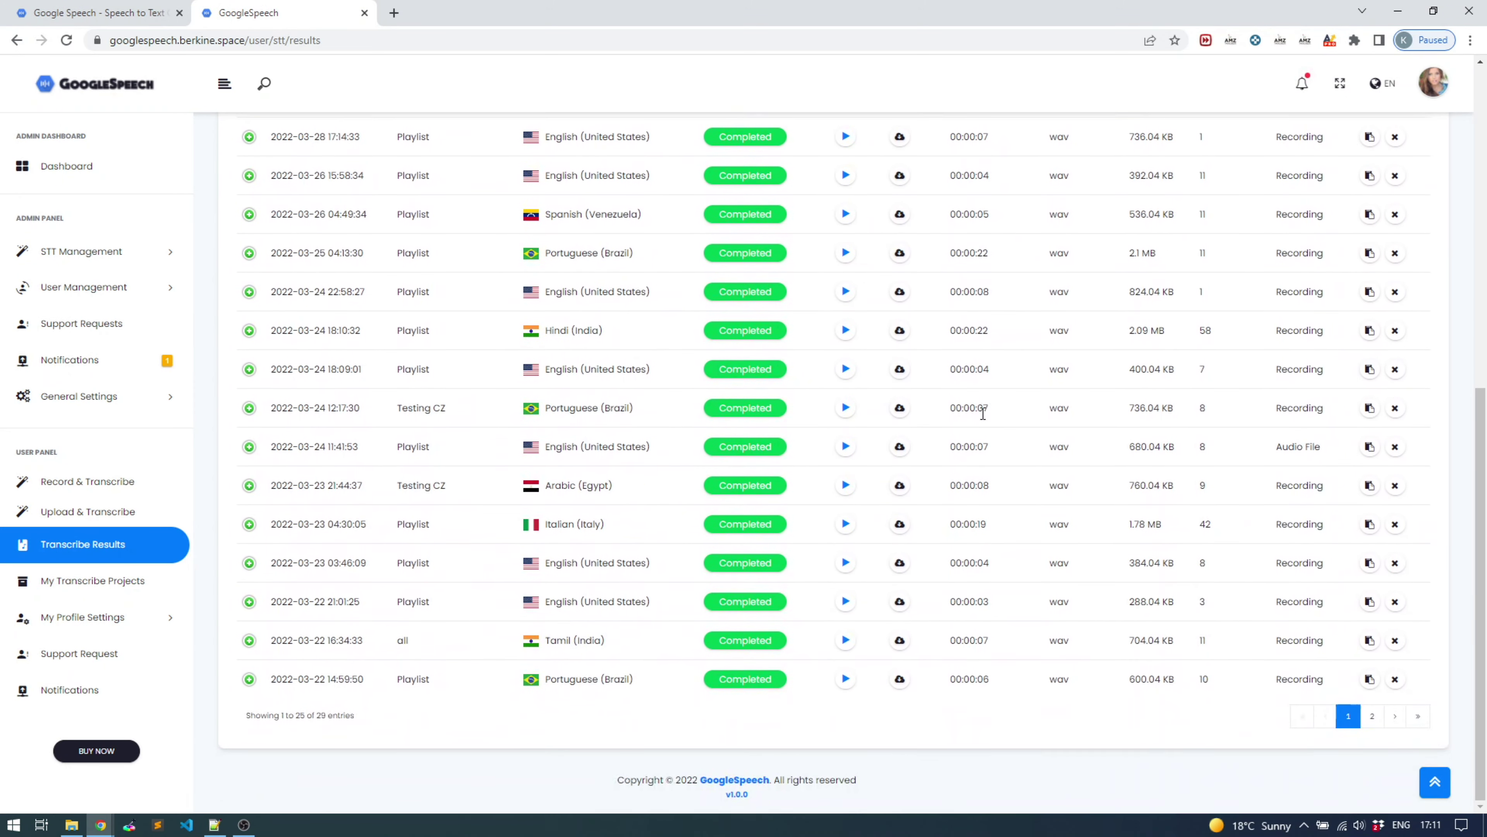
pyautogui.click(1417, 715)
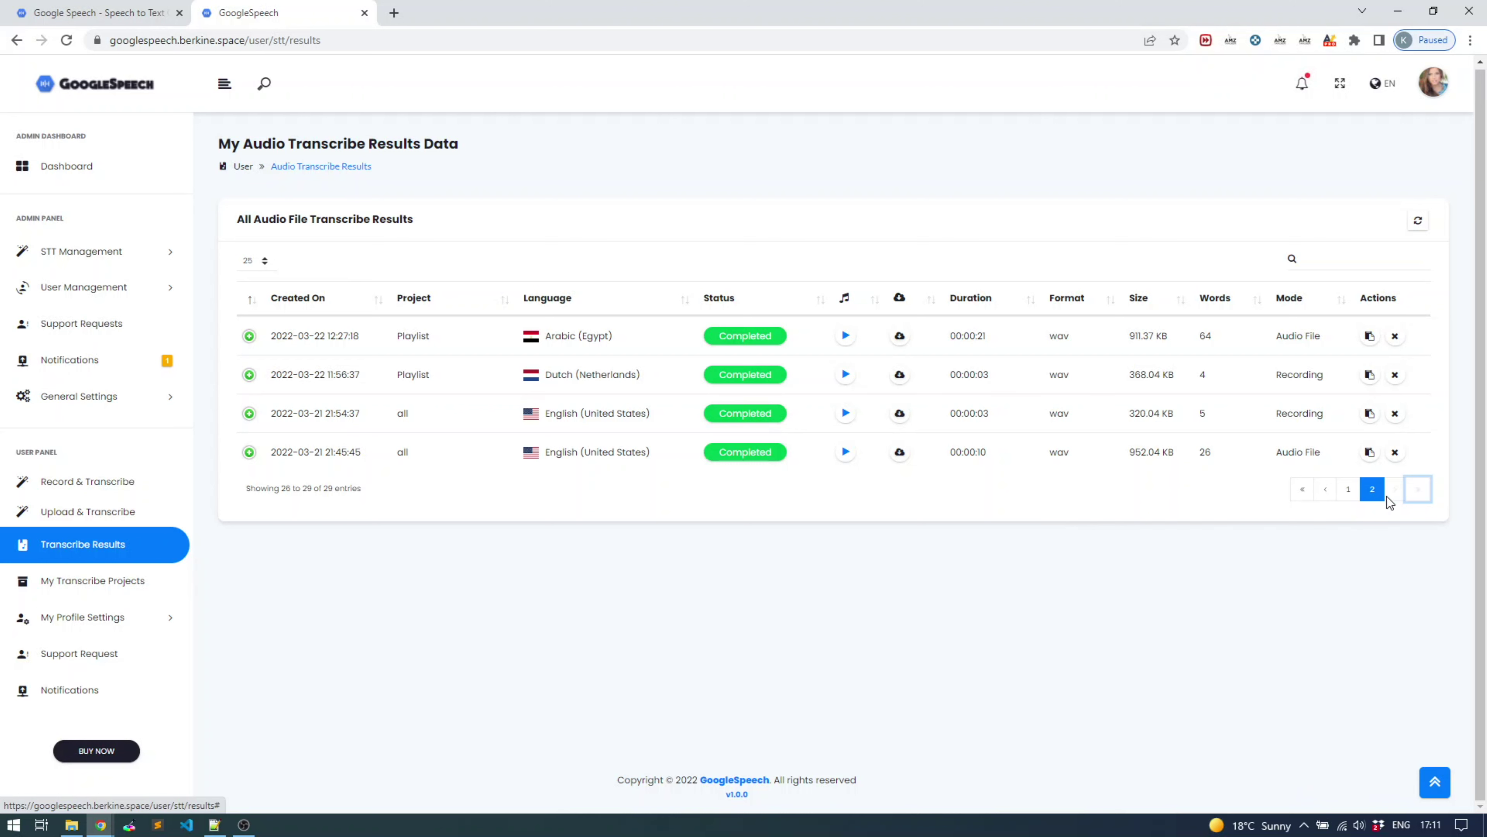
pyautogui.click(1348, 489)
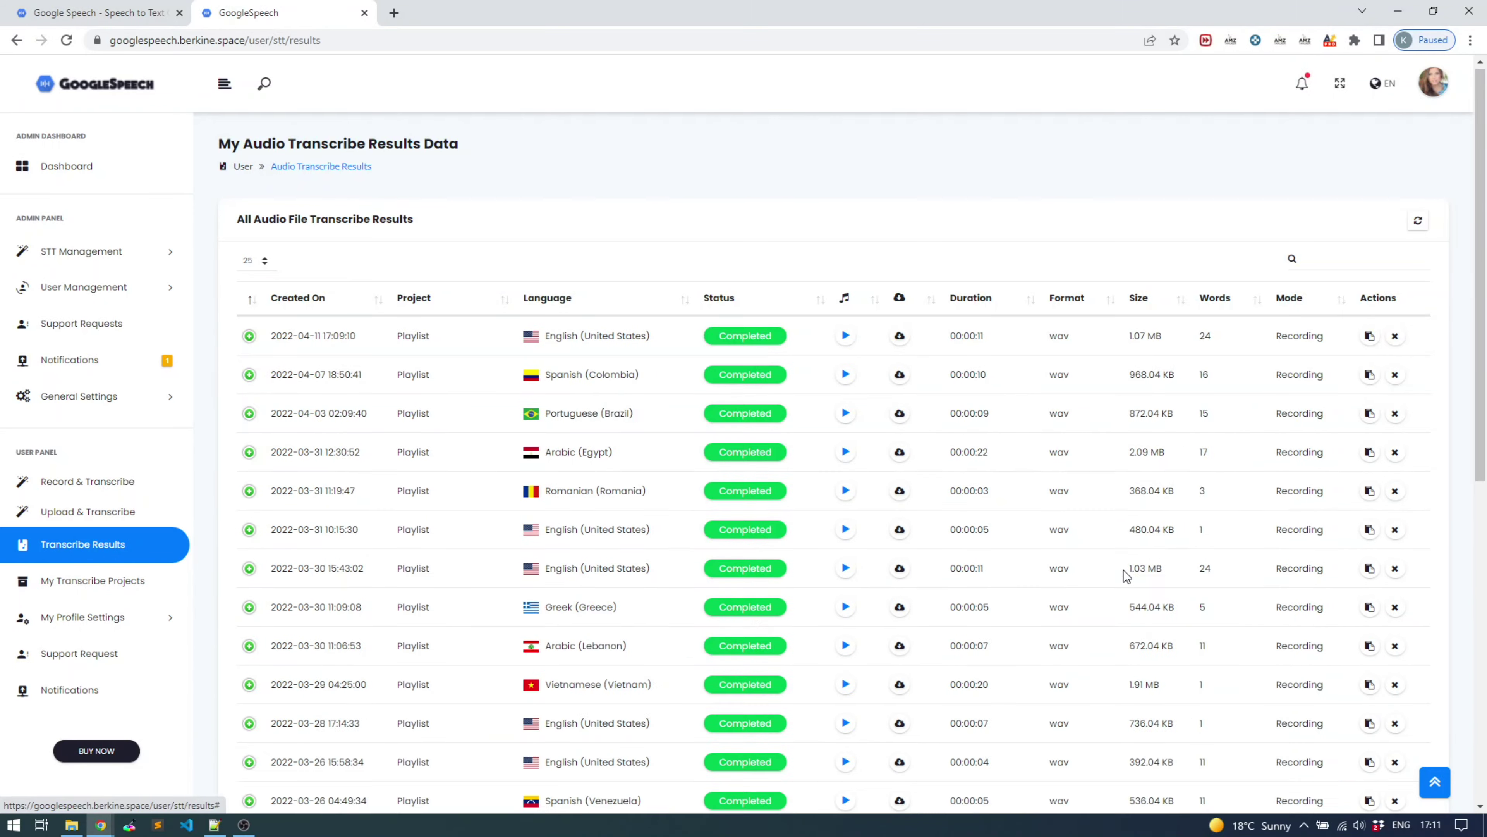
pyautogui.scroll(-10, 1124, 569)
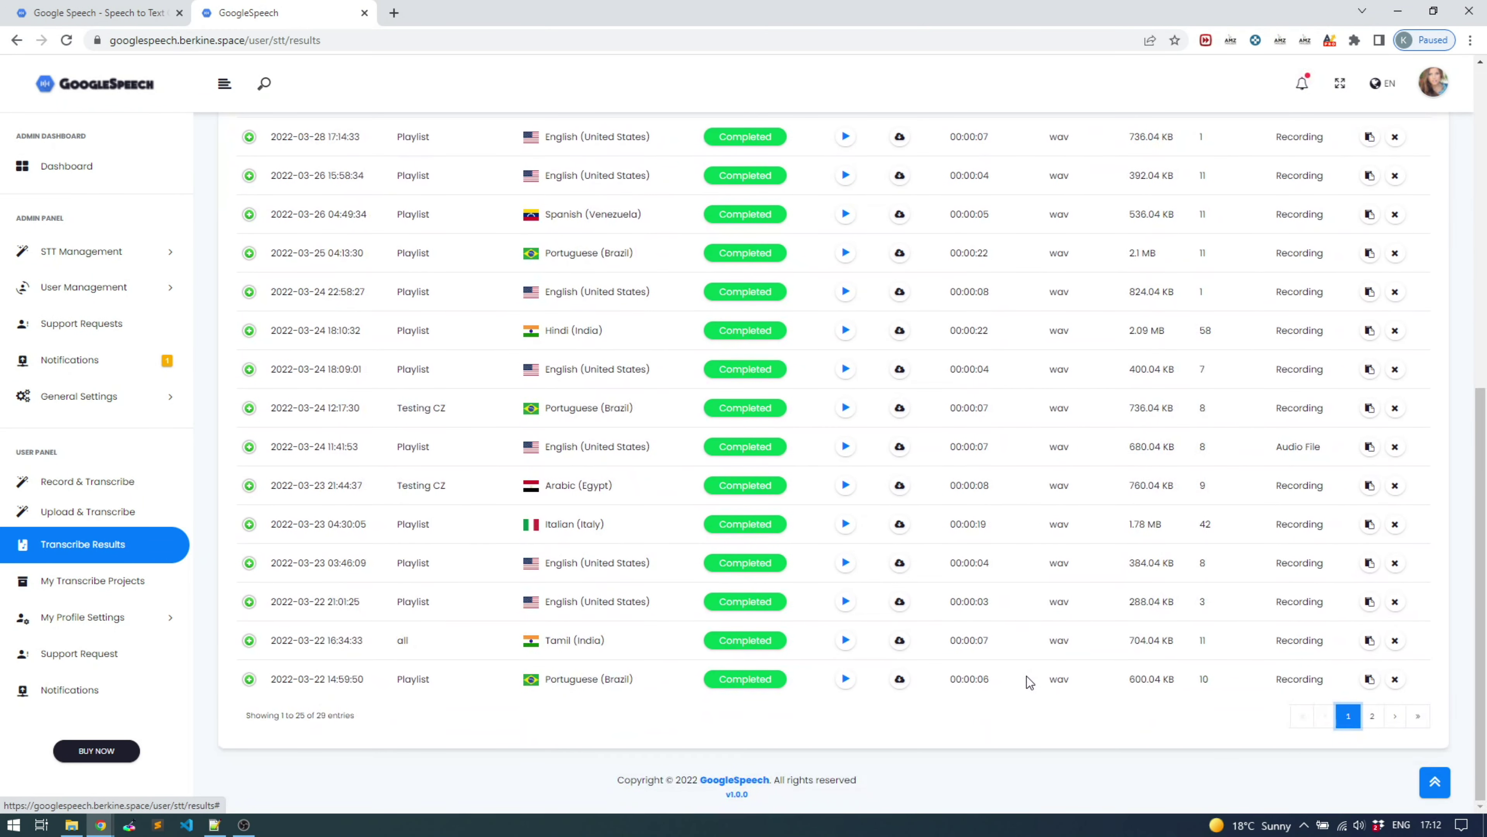
pyautogui.scroll(3, 1026, 665)
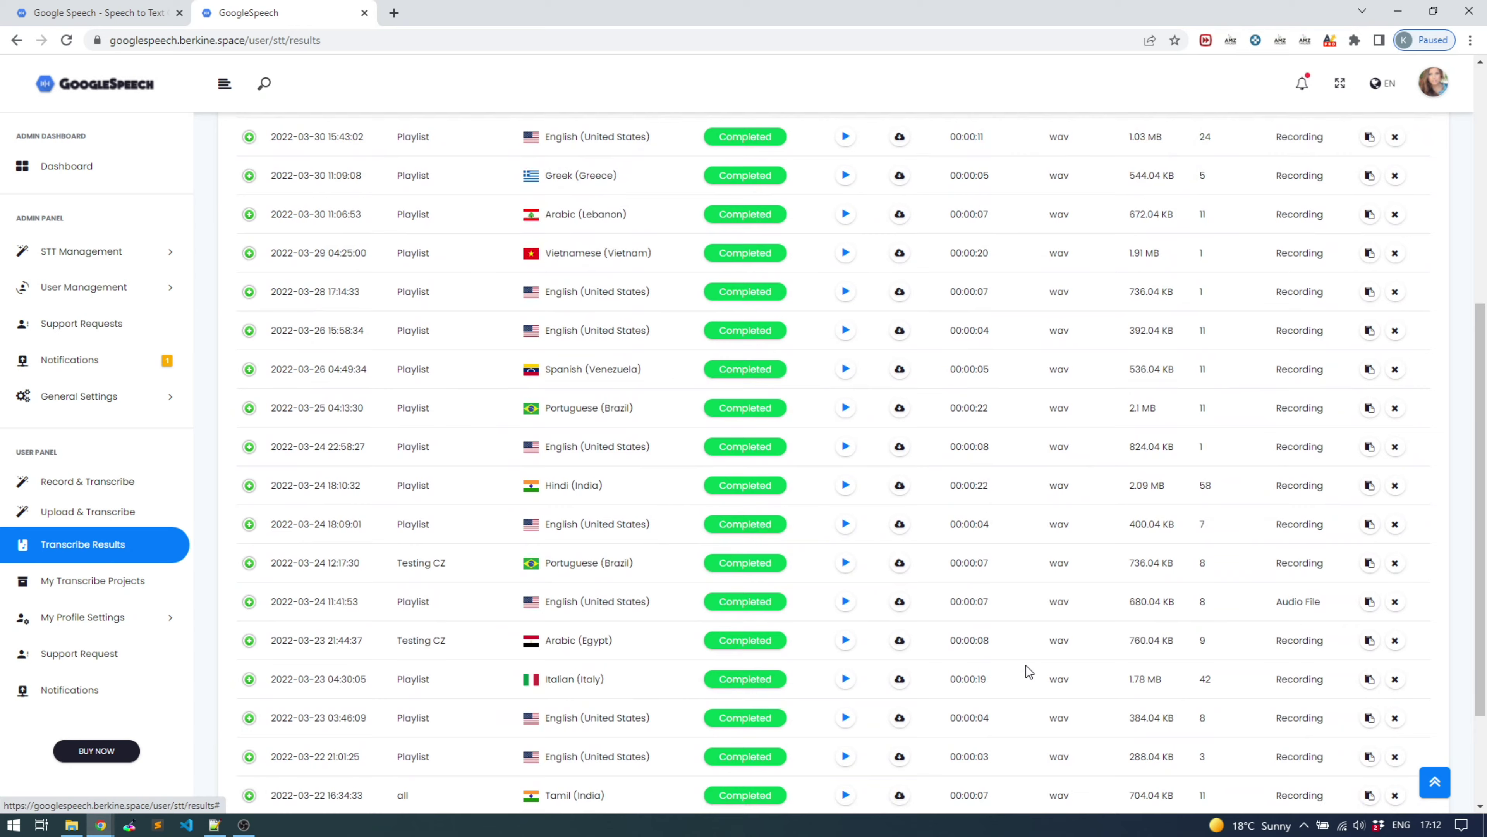
pyautogui.scroll(2, 1026, 665)
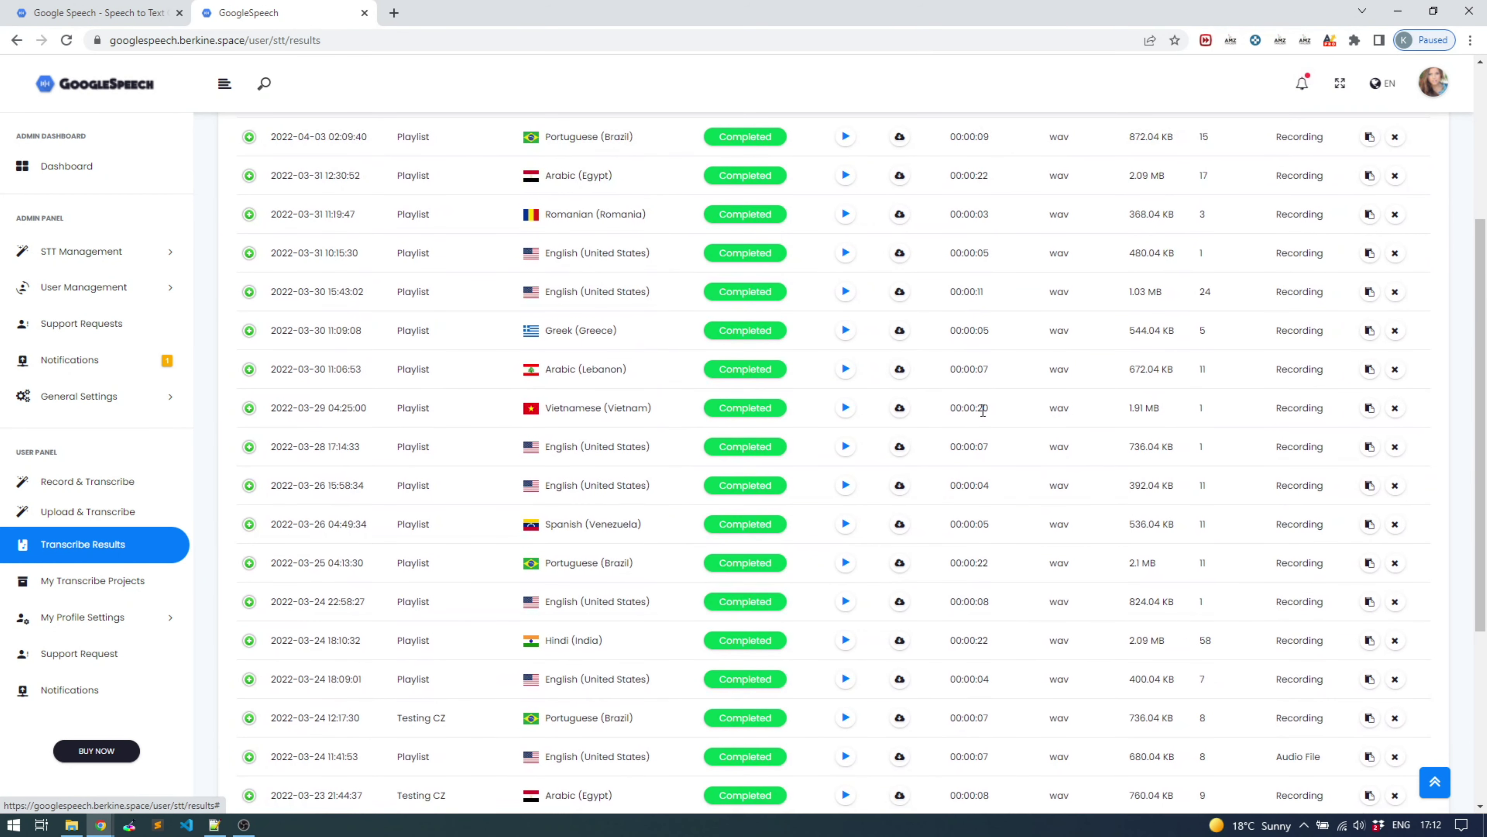
pyautogui.click(1370, 408)
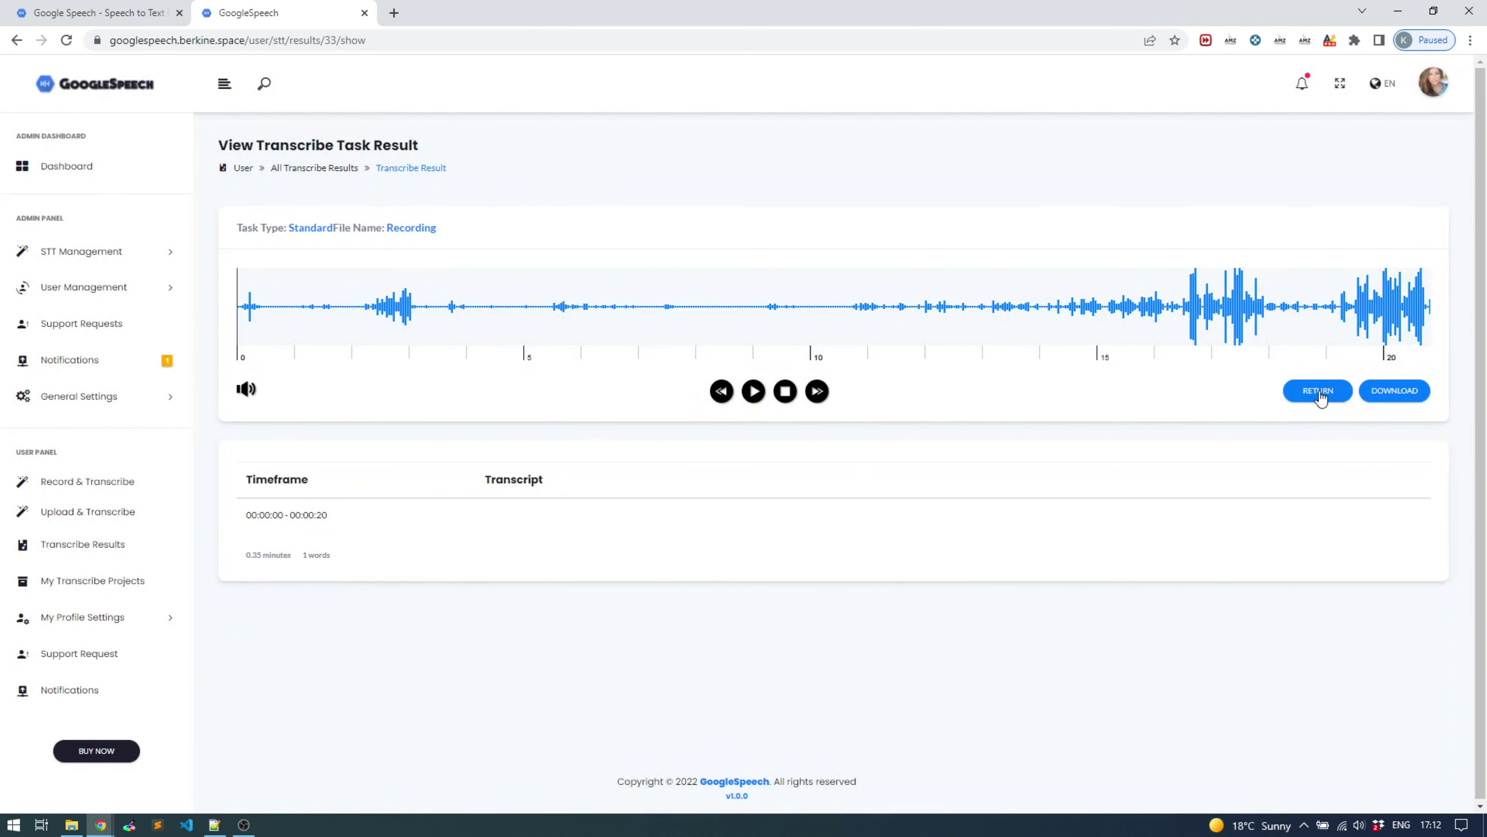
# Switch to the Arabic (Egypt) result and seek playback to about 8 seconds.
pyautogui.click(1319, 391)
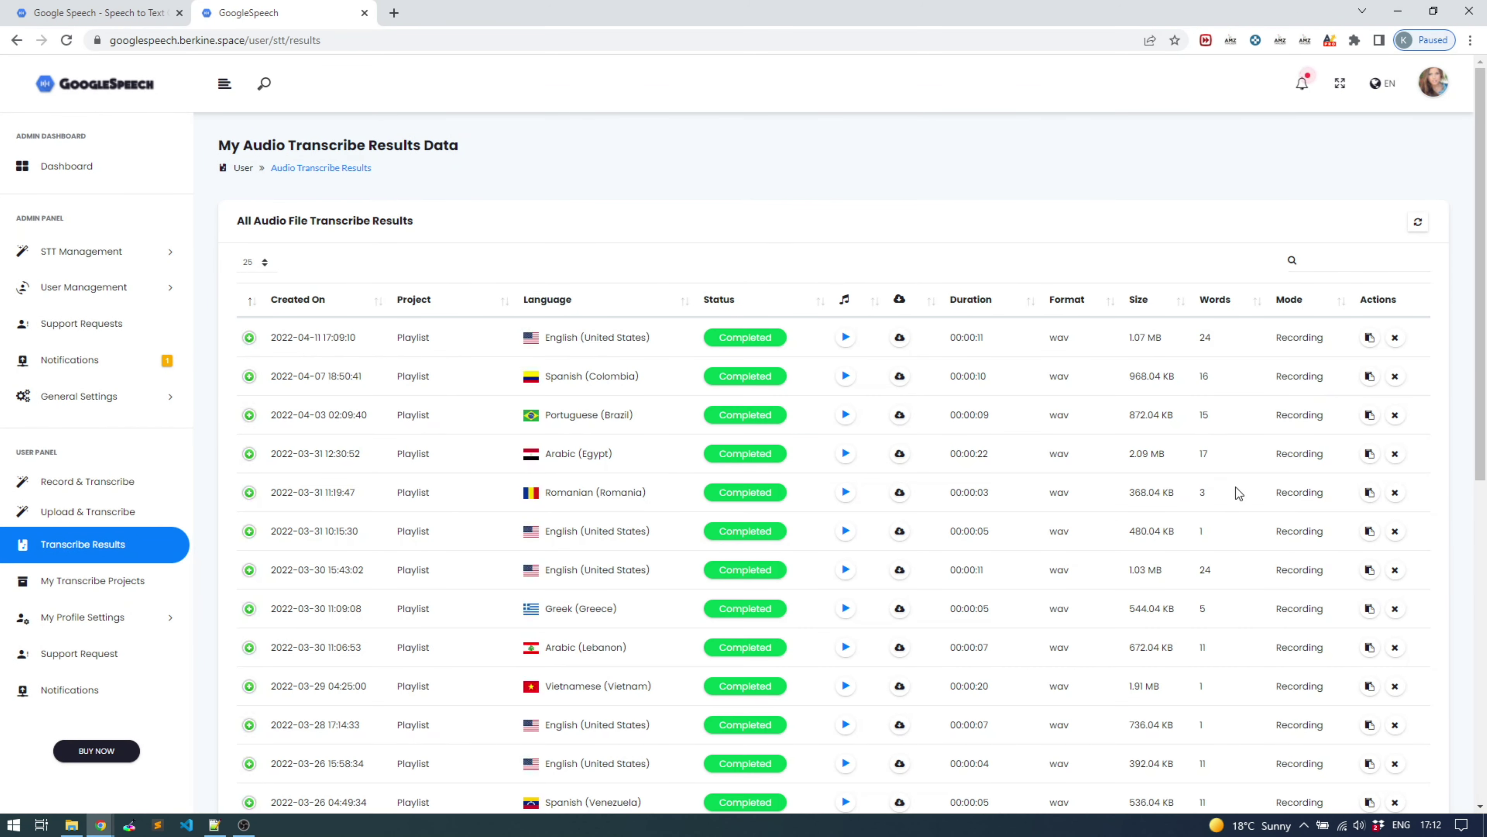
pyautogui.click(1369, 454)
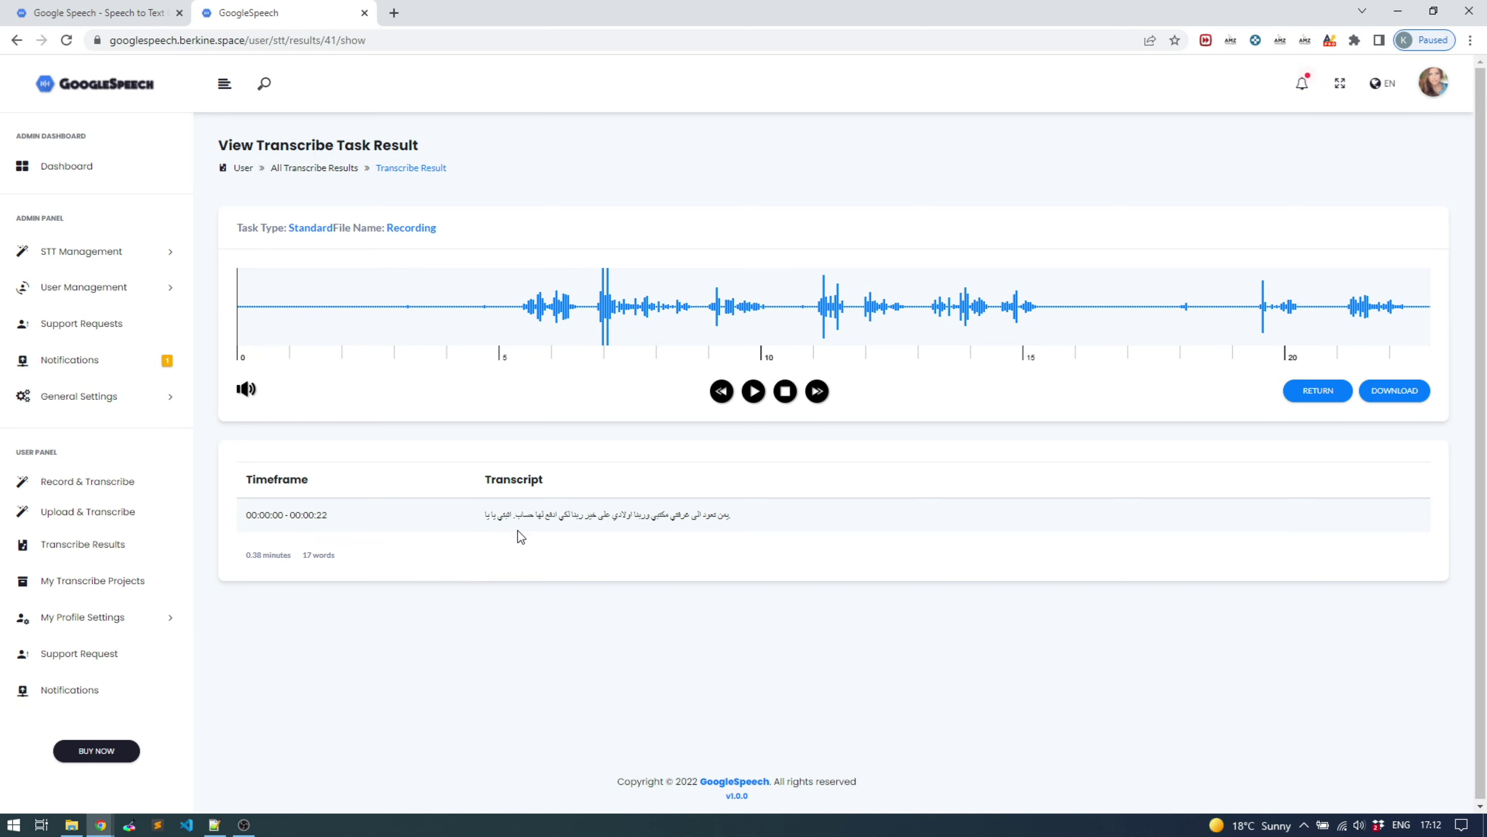
pyautogui.click(672, 319)
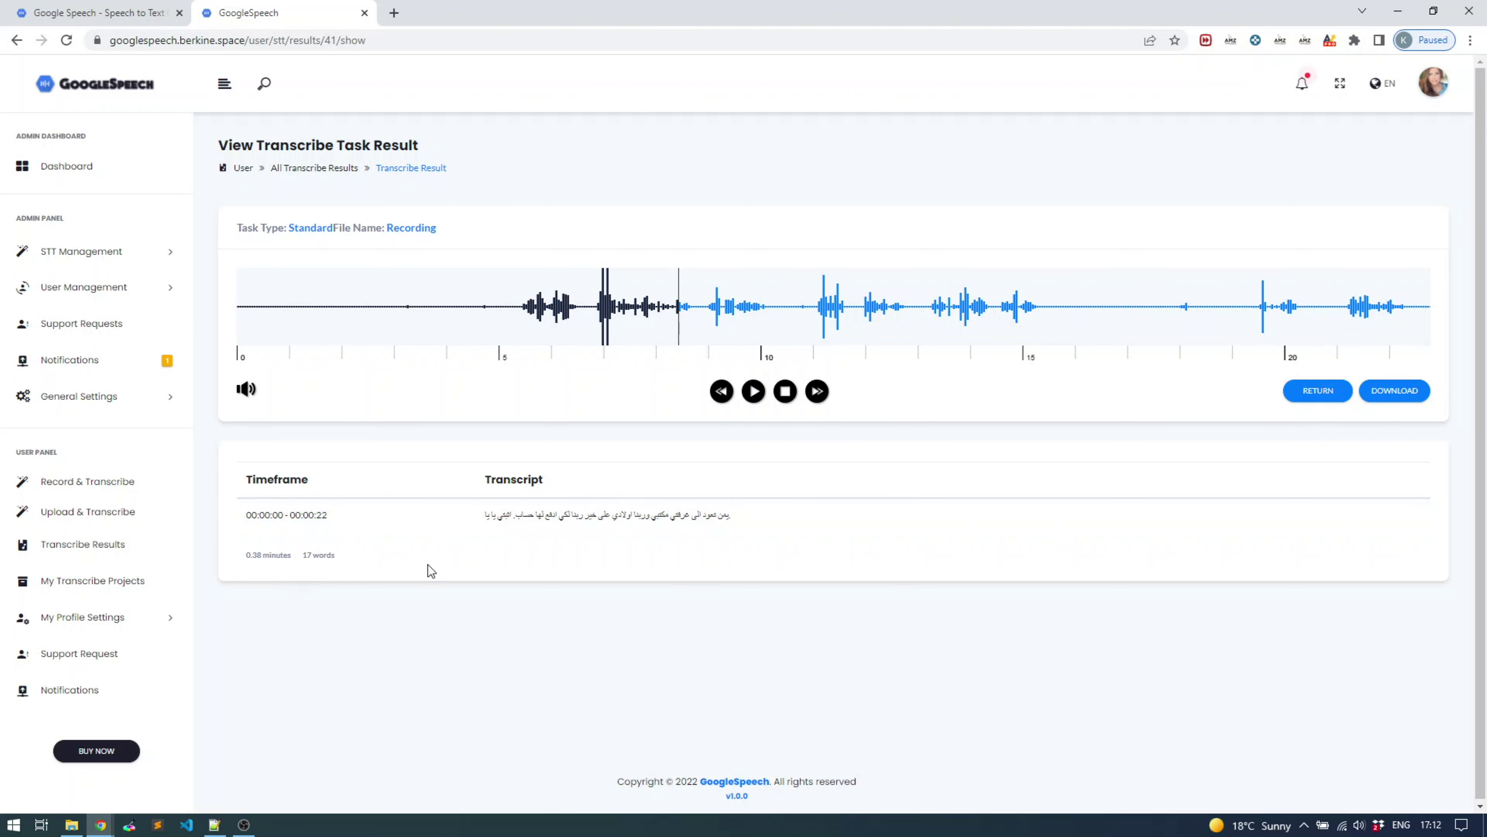
# Download the transcript as 11-04-2022-transcribe-result.txt, check it in Notepad, and return to results.
pyautogui.click(1390, 392)
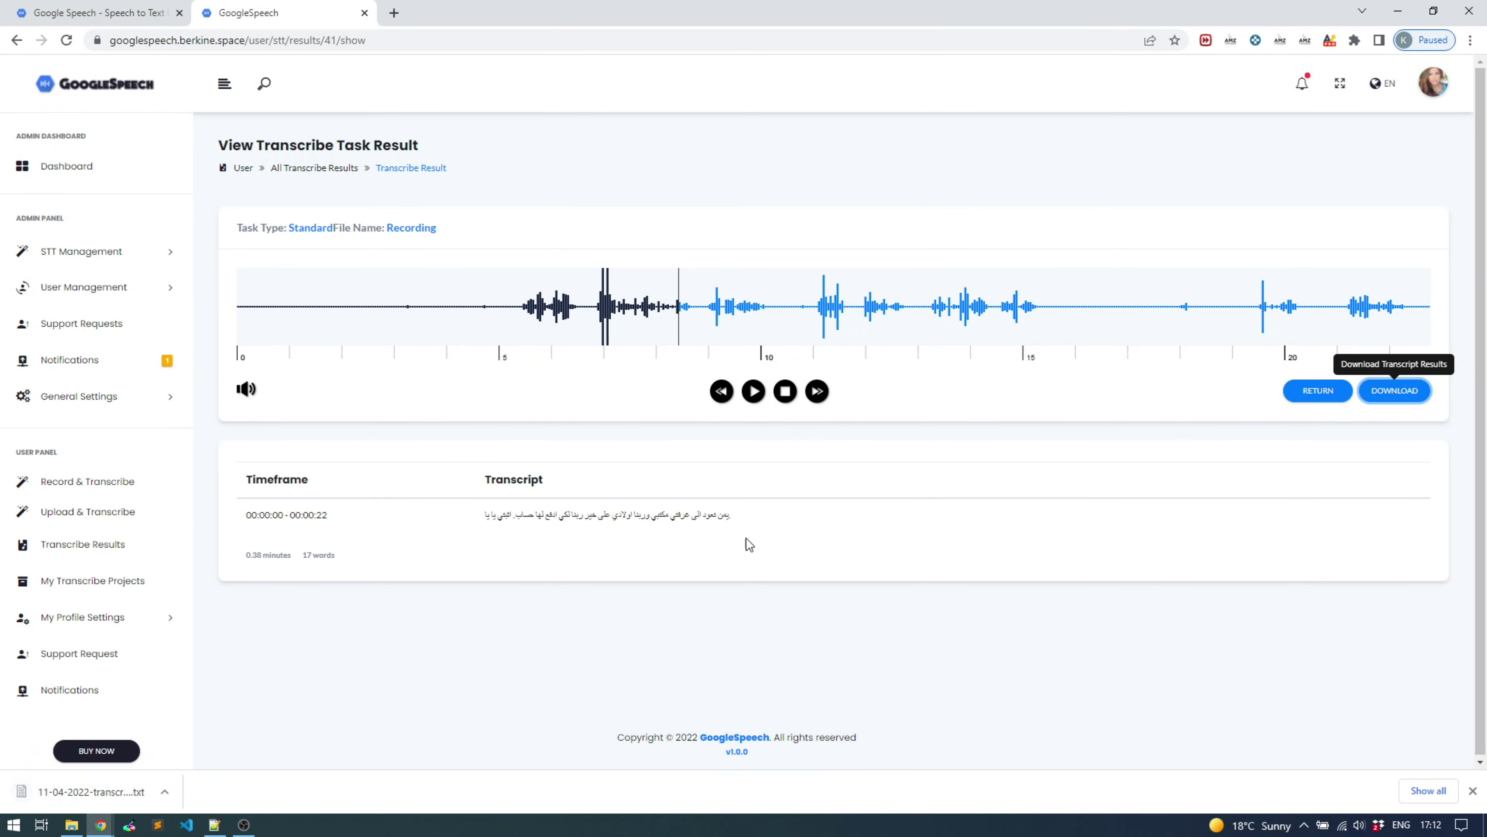
pyautogui.click(111, 792)
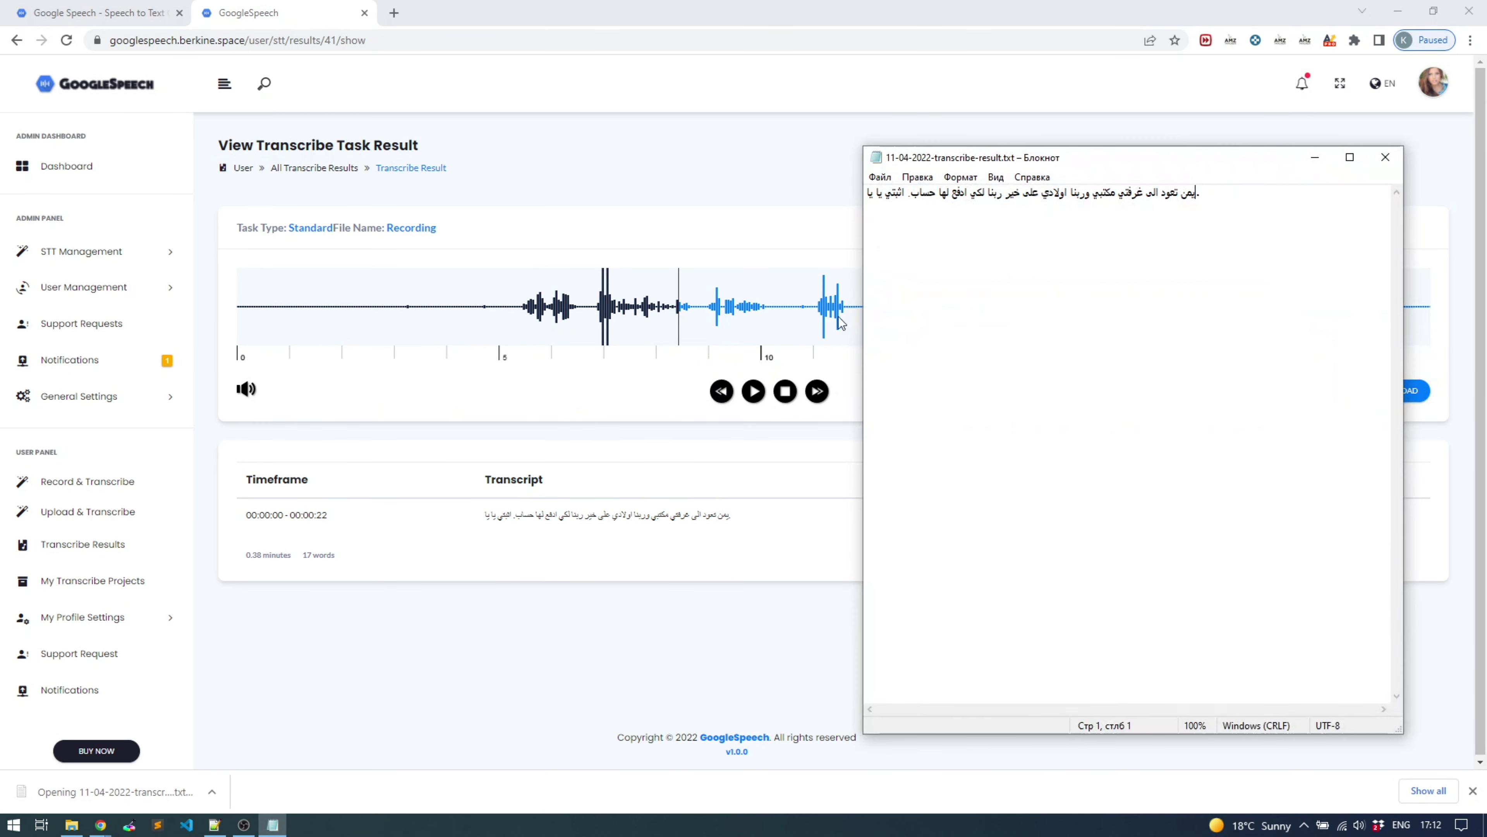
pyautogui.click(1385, 157)
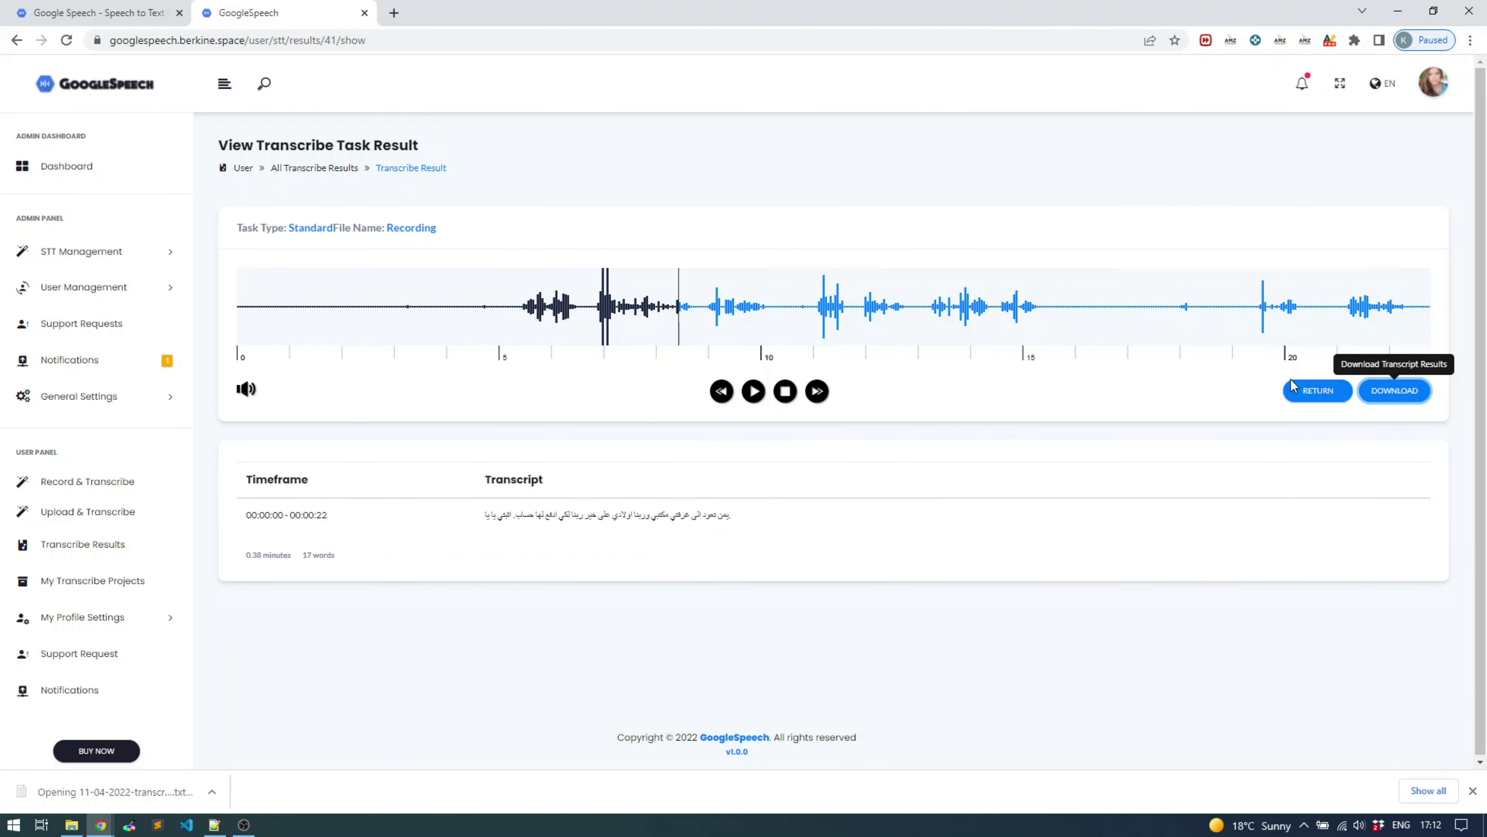
pyautogui.click(1315, 391)
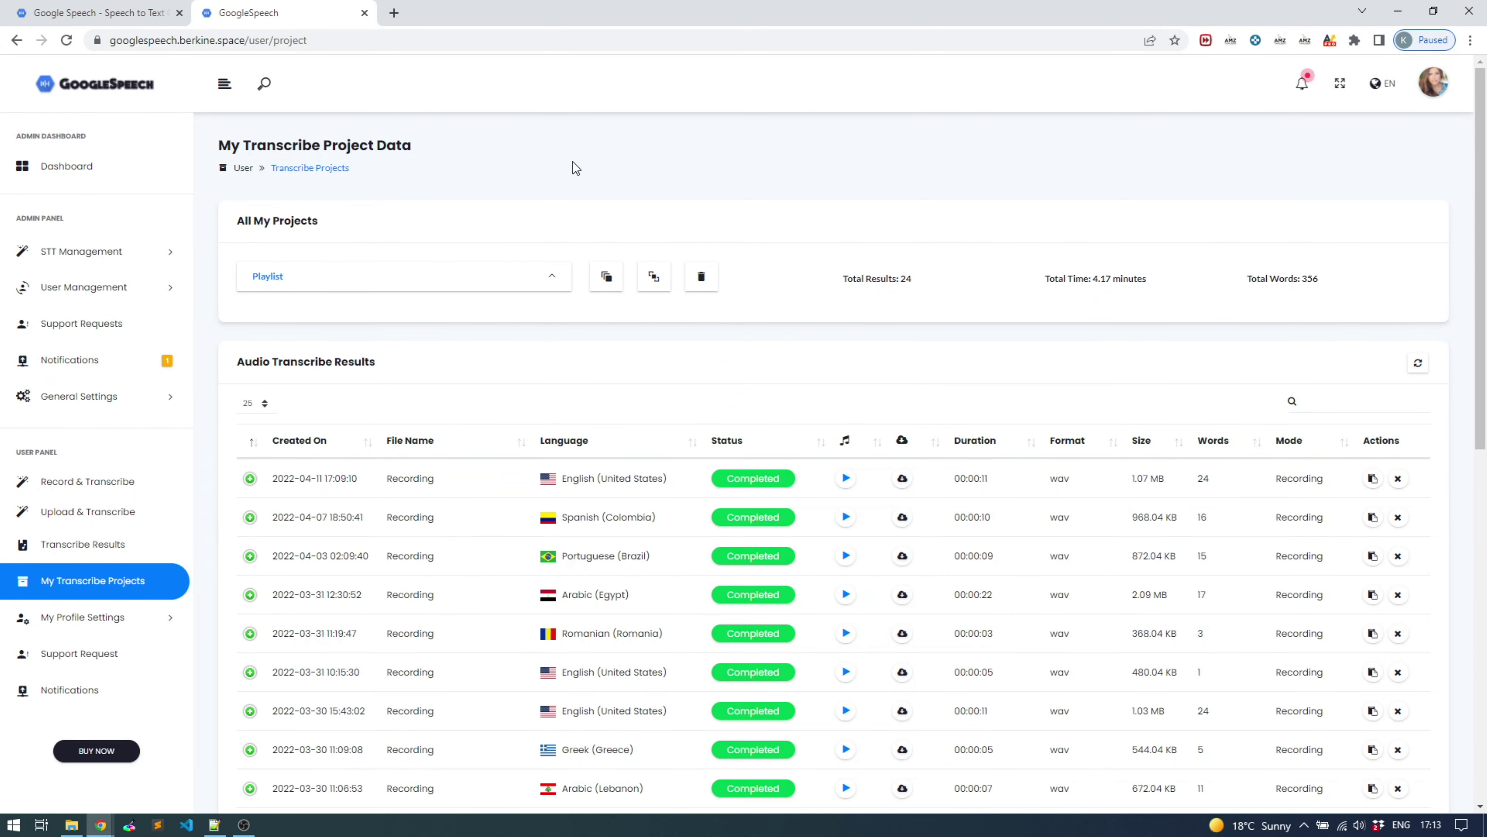
# Browse the project dropdown list and close it without changing the selected project.
pyautogui.scroll(-1, 711, 406)
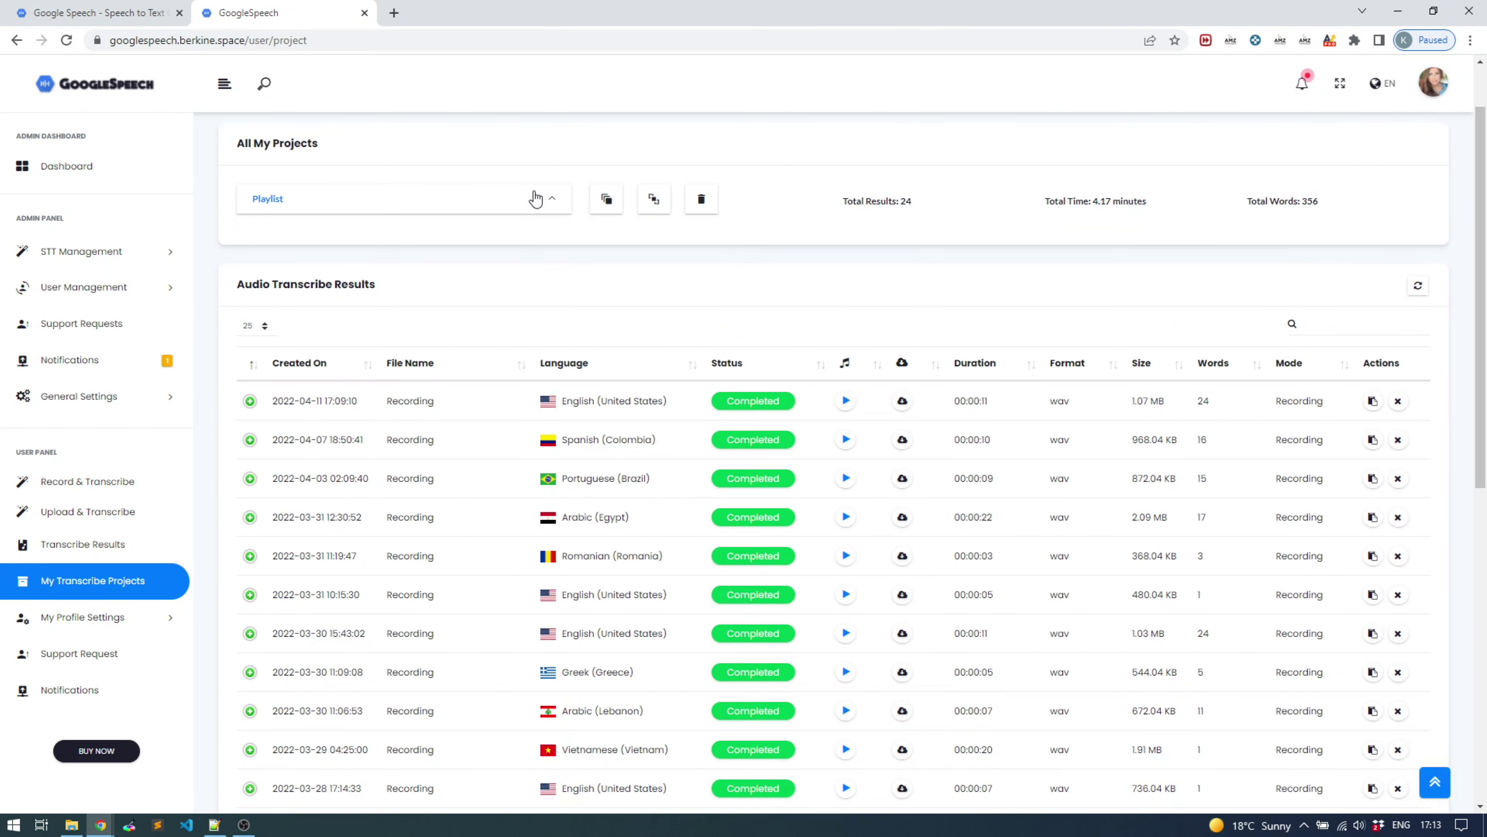
pyautogui.click(535, 199)
pyautogui.scroll(-1, 447, 371)
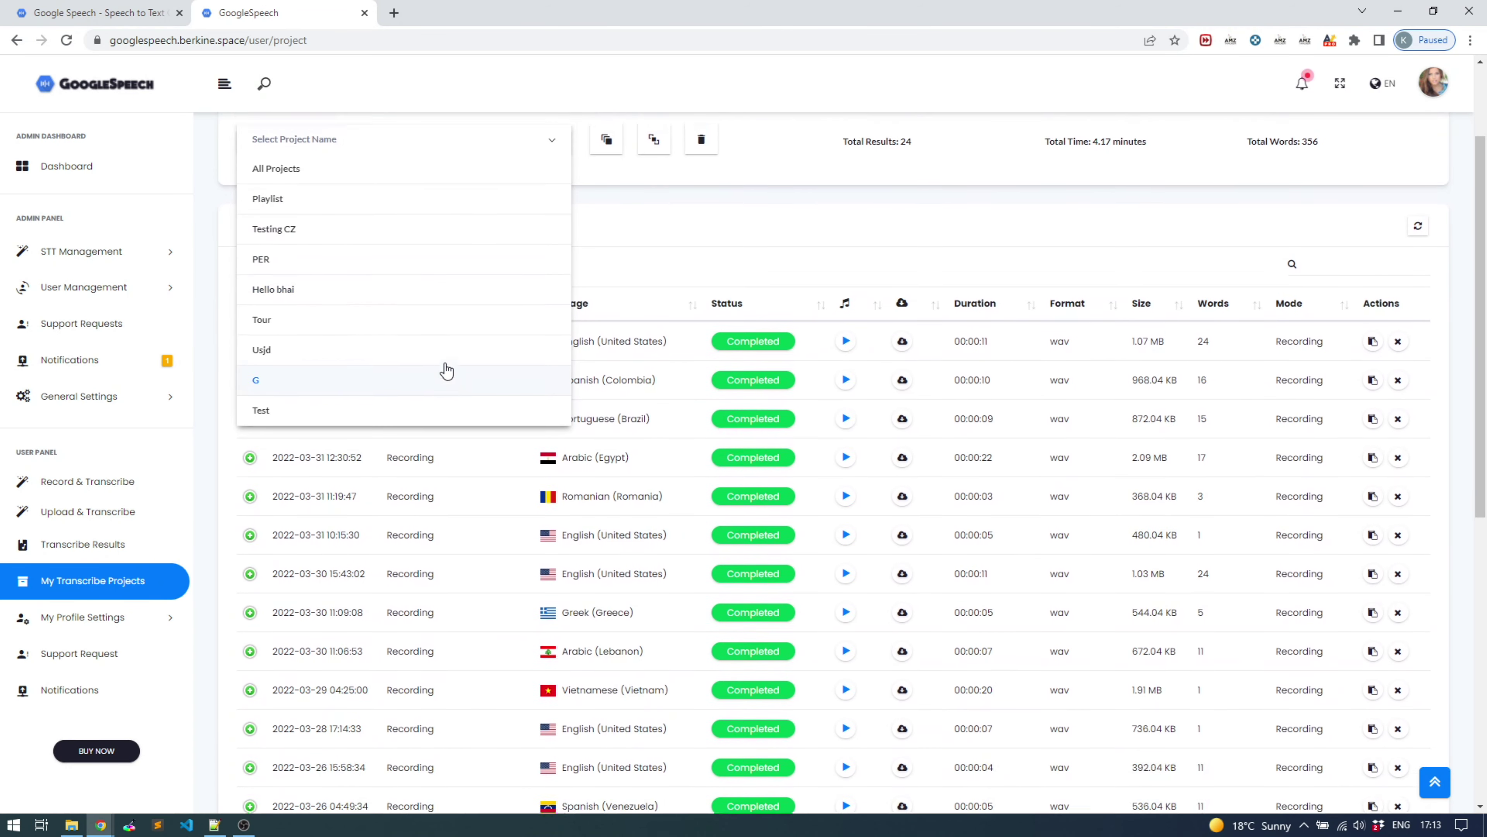
pyautogui.scroll(1, 808, 306)
pyautogui.click(808, 287)
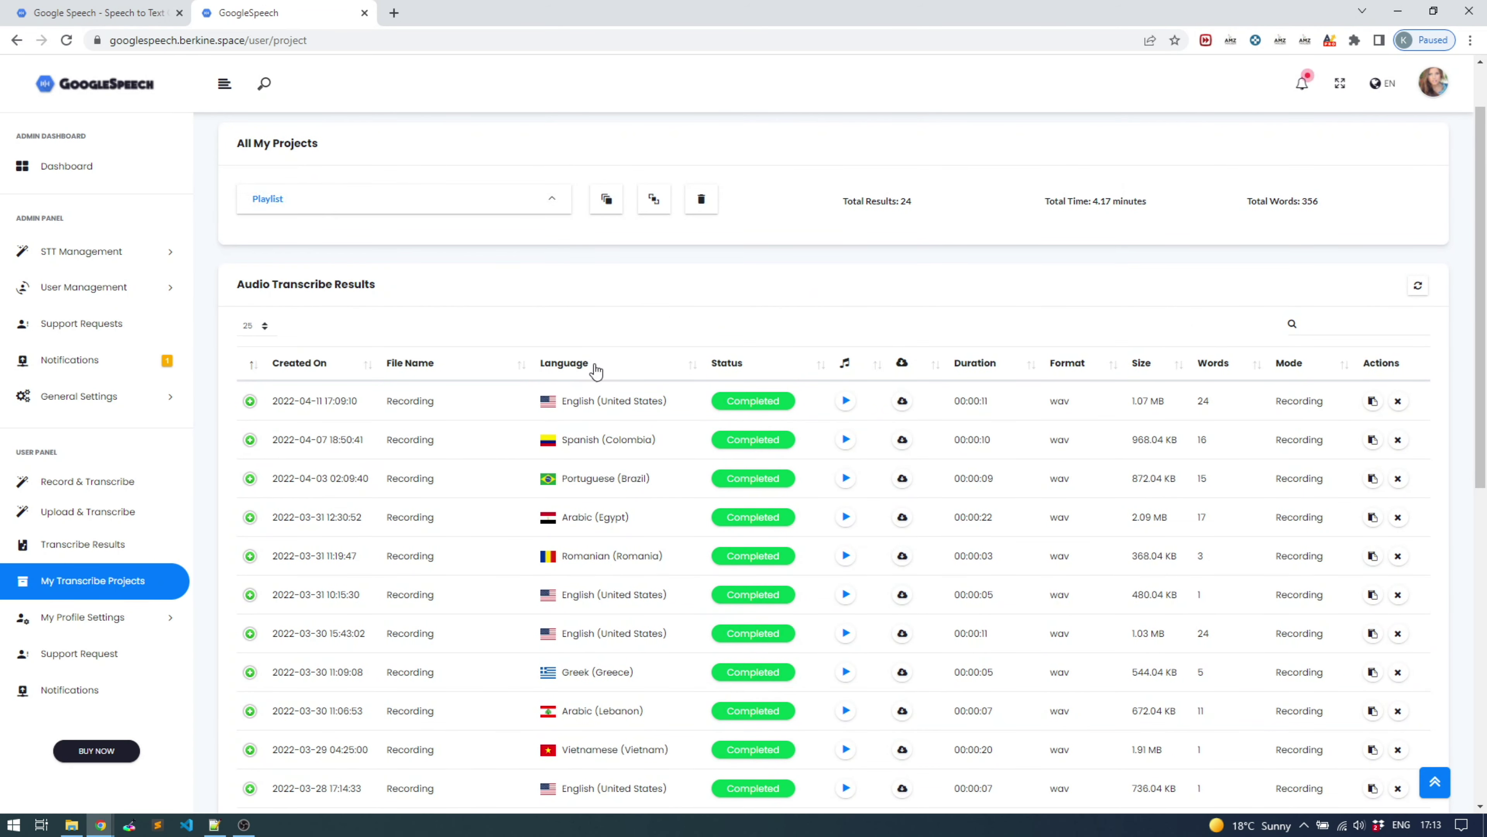
# Scroll through Playlist's results table, then expand My Profile Settings in the sidebar.
pyautogui.scroll(-3, 642, 520)
pyautogui.scroll(-4, 601, 523)
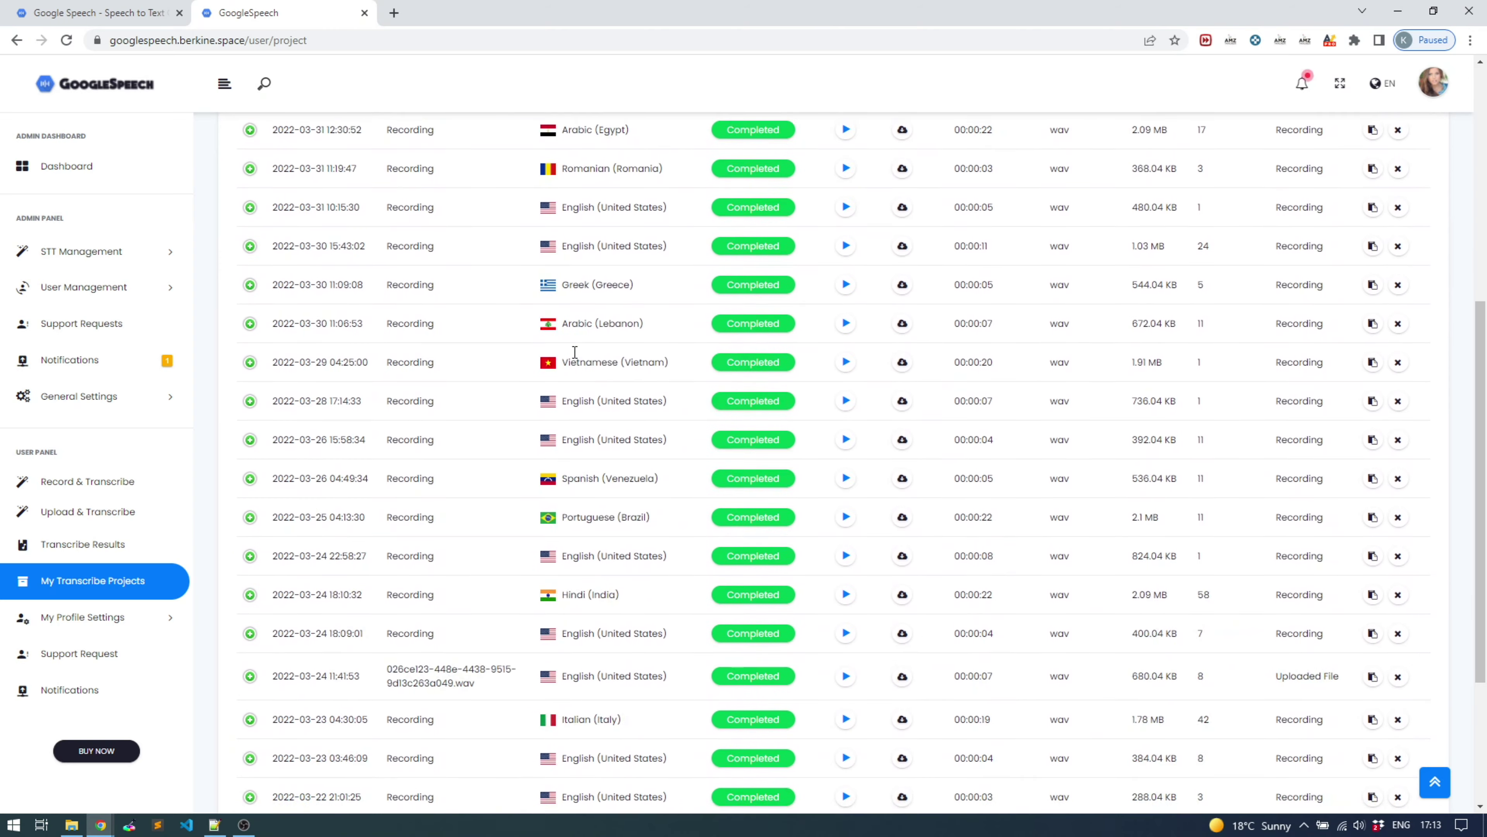
pyautogui.scroll(4, 598, 581)
pyautogui.scroll(2, 598, 581)
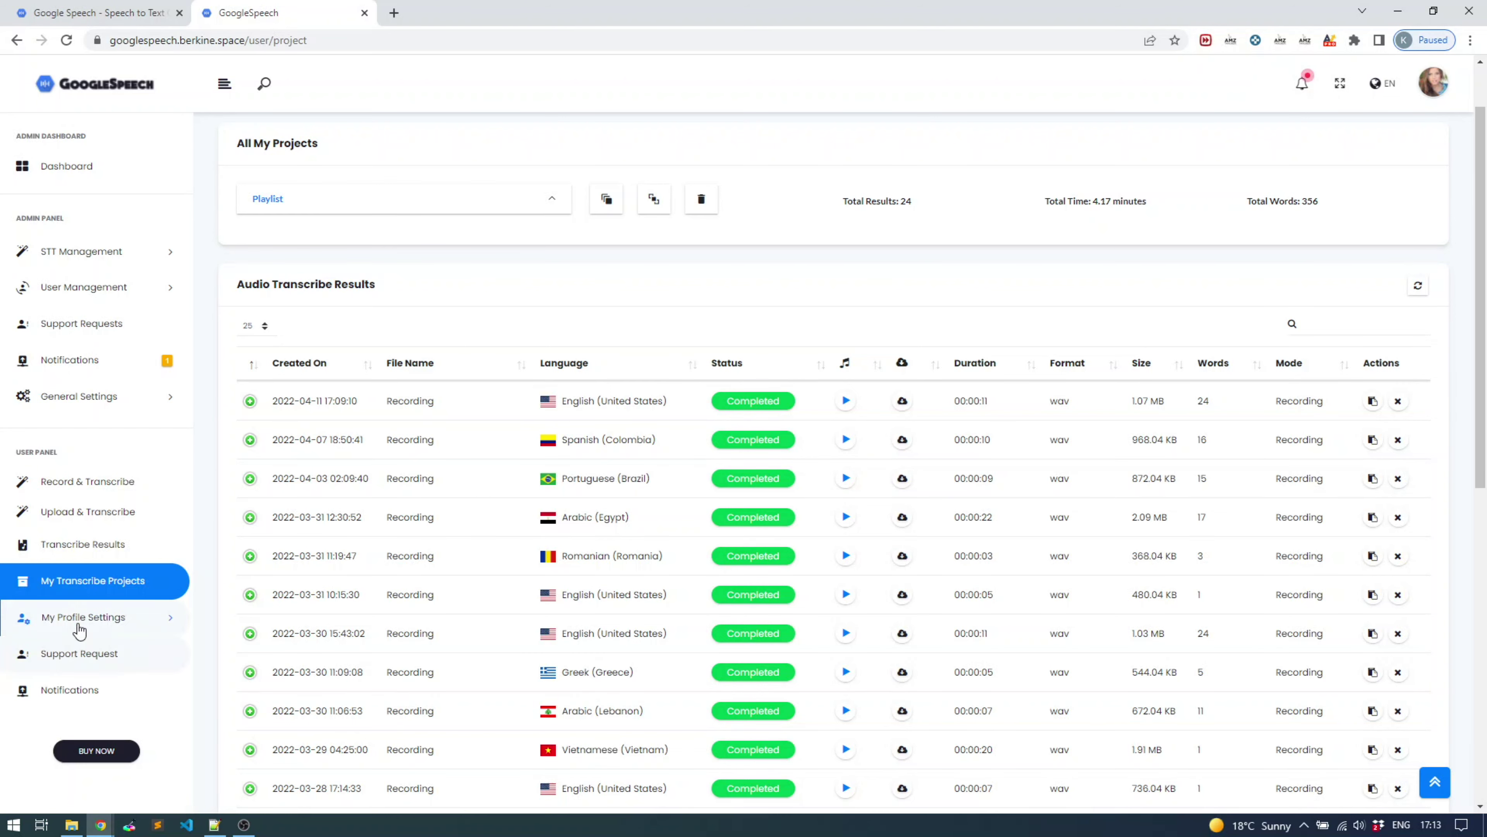
pyautogui.click(80, 617)
# Review My Profile's minutes and usage stats and the account menu, then go to Support Request.
pyautogui.click(86, 649)
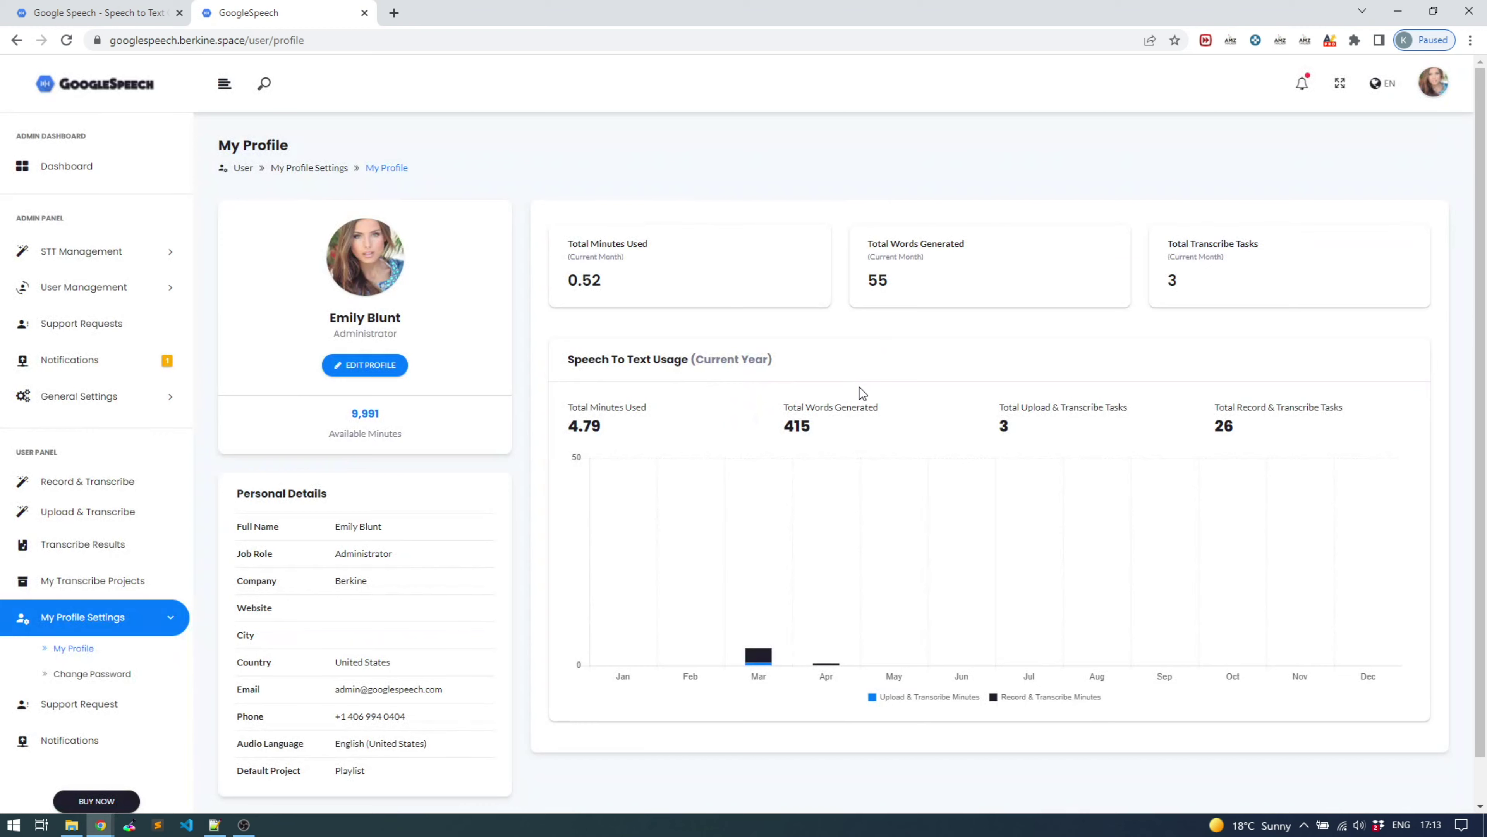
pyautogui.scroll(-1, 859, 390)
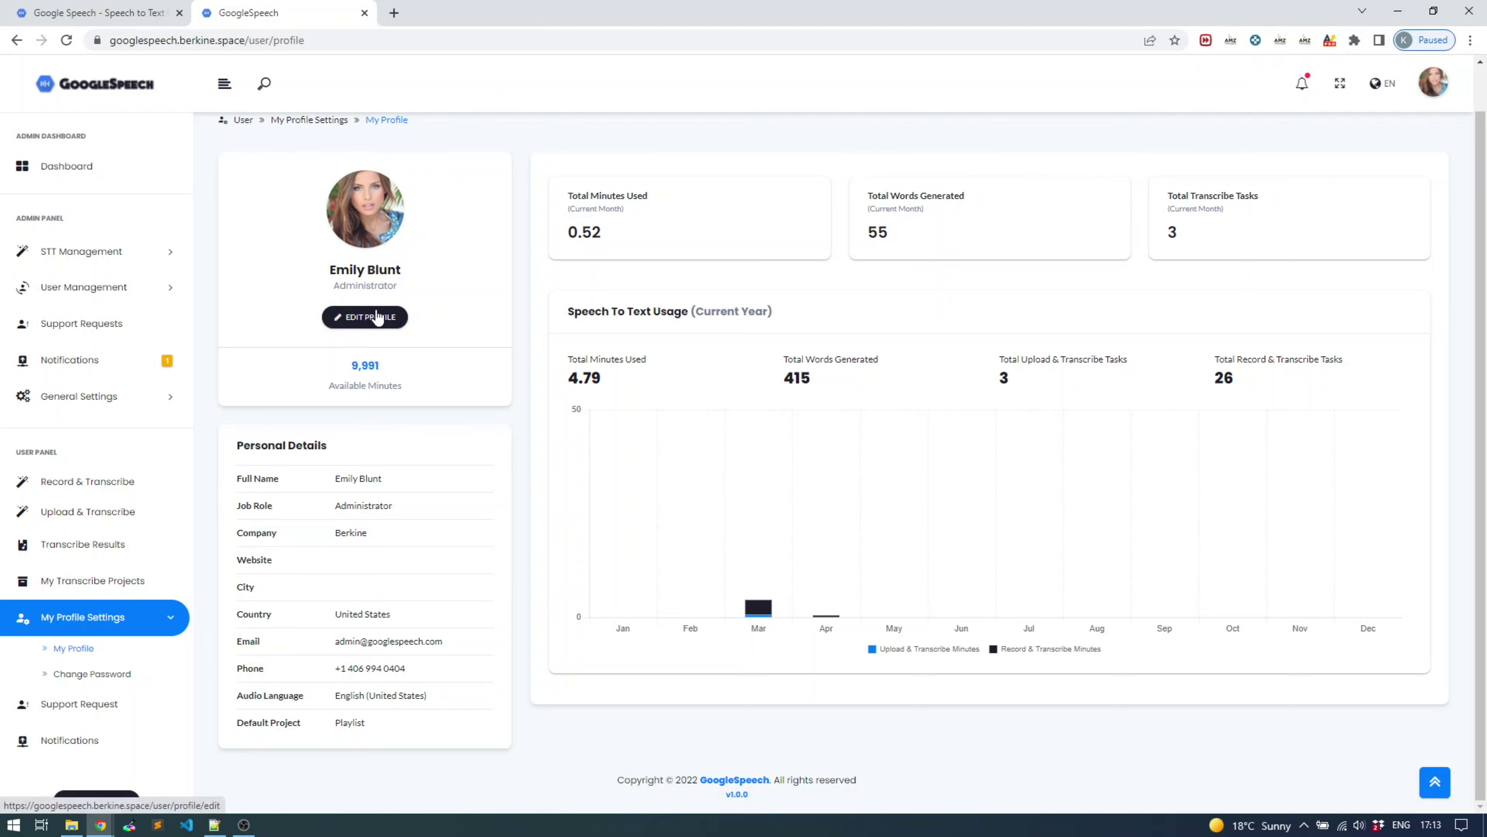
pyautogui.click(1435, 83)
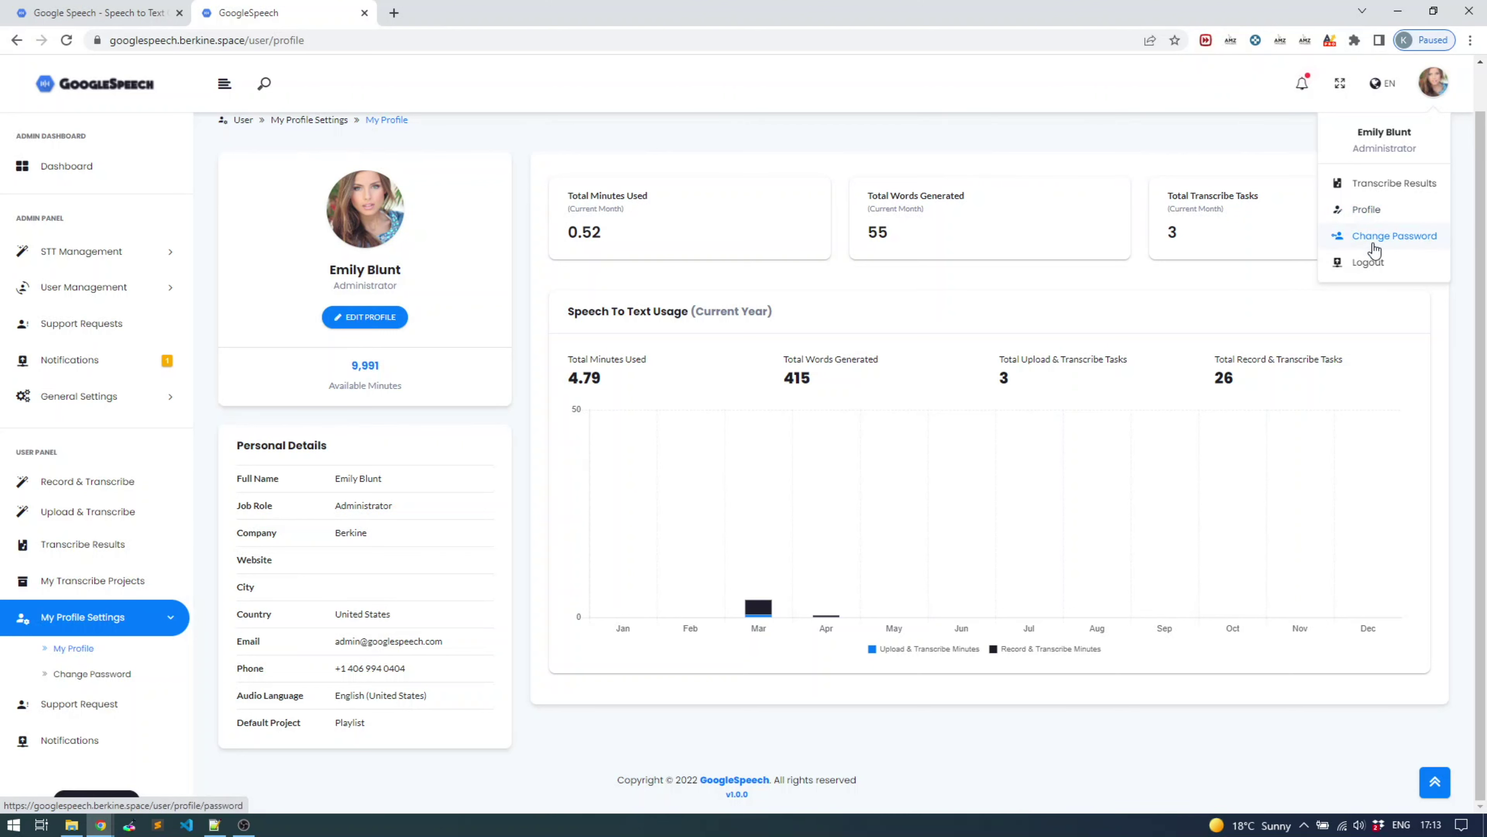
pyautogui.click(540, 515)
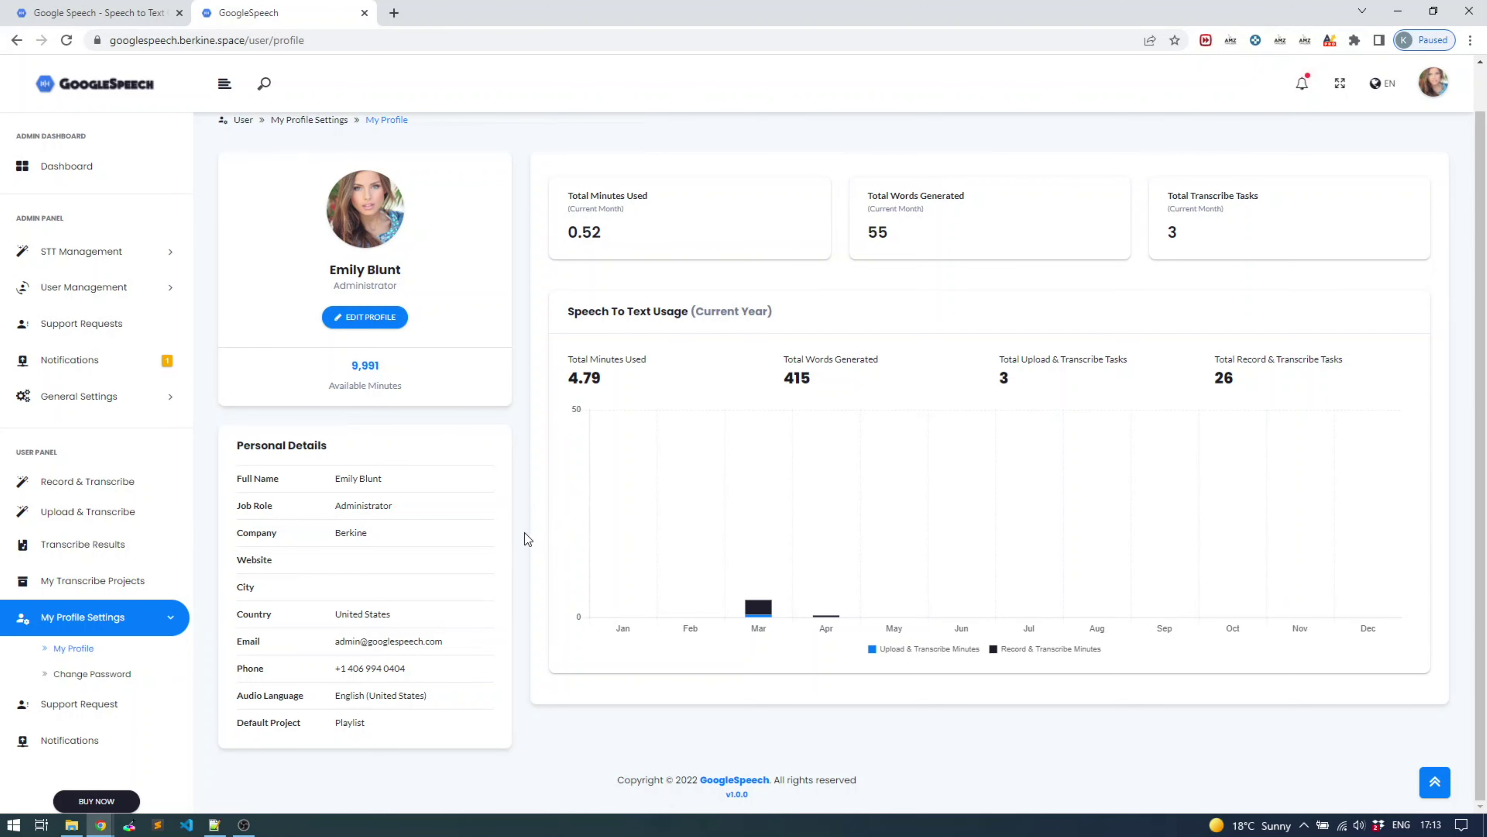
pyautogui.click(103, 703)
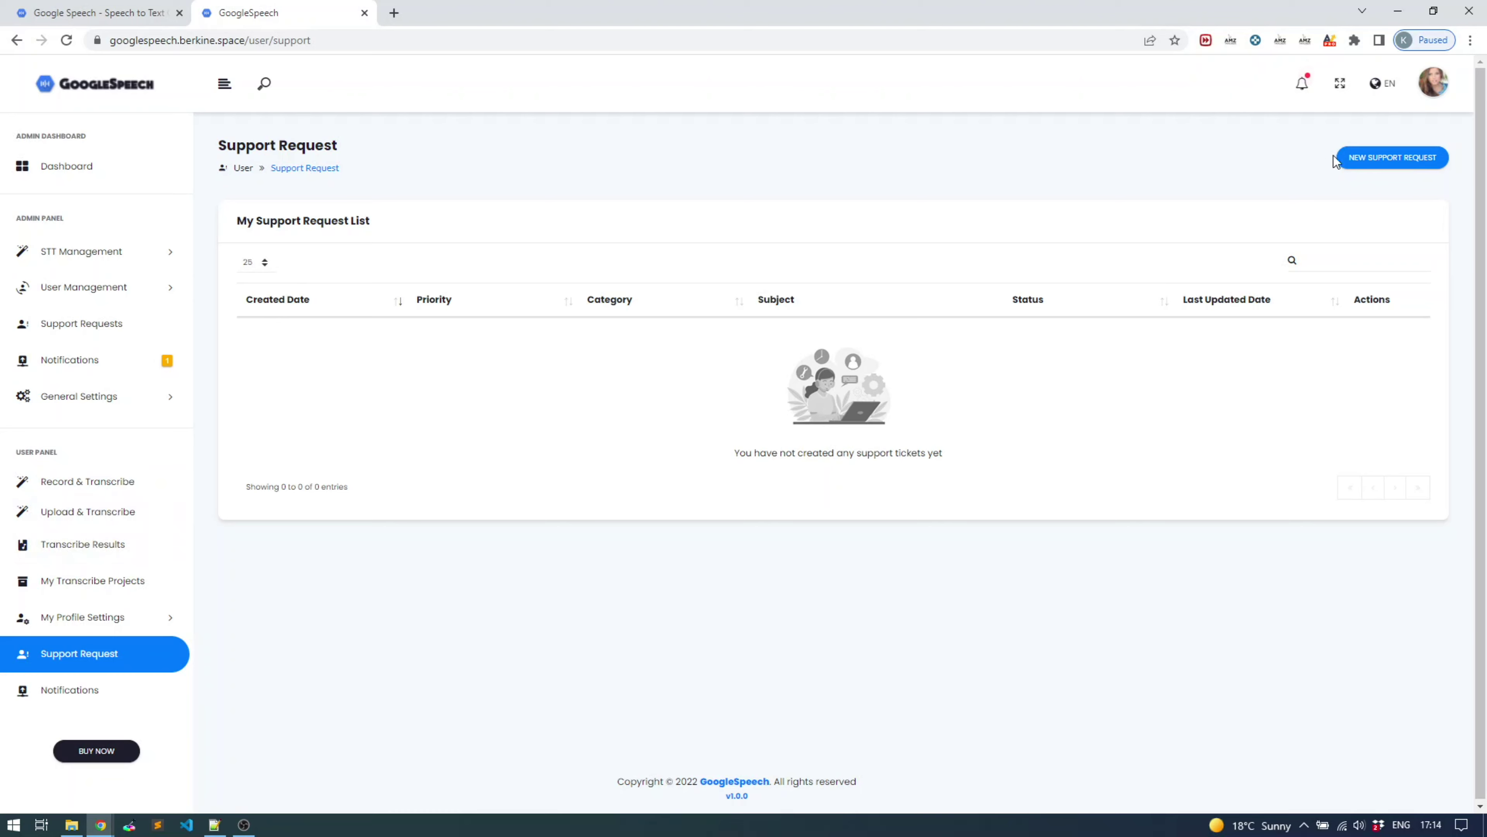
# Start a new support request, then switch to the empty My Notifications page.
pyautogui.click(1359, 160)
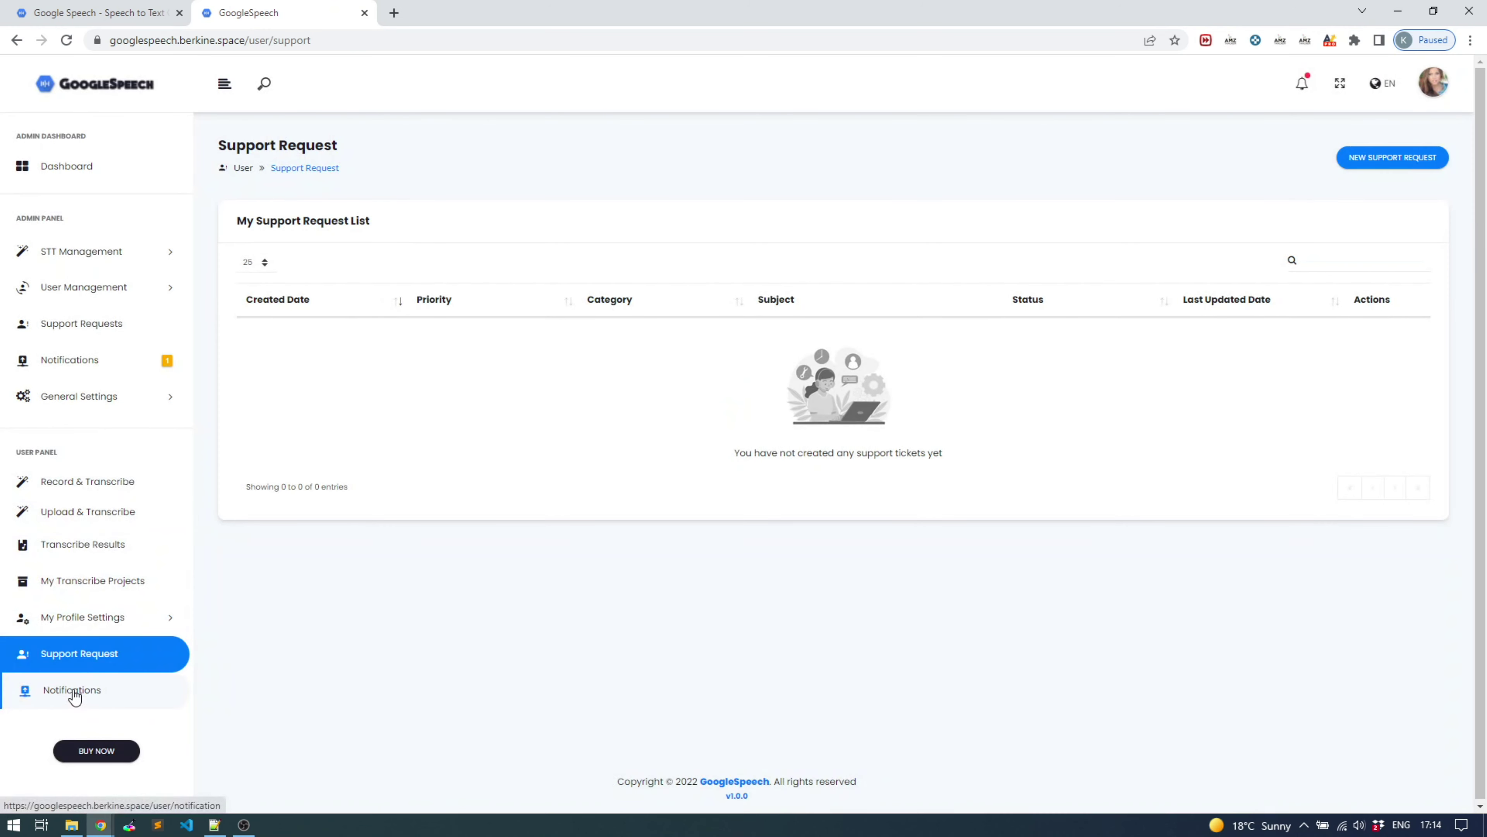
pyautogui.click(74, 695)
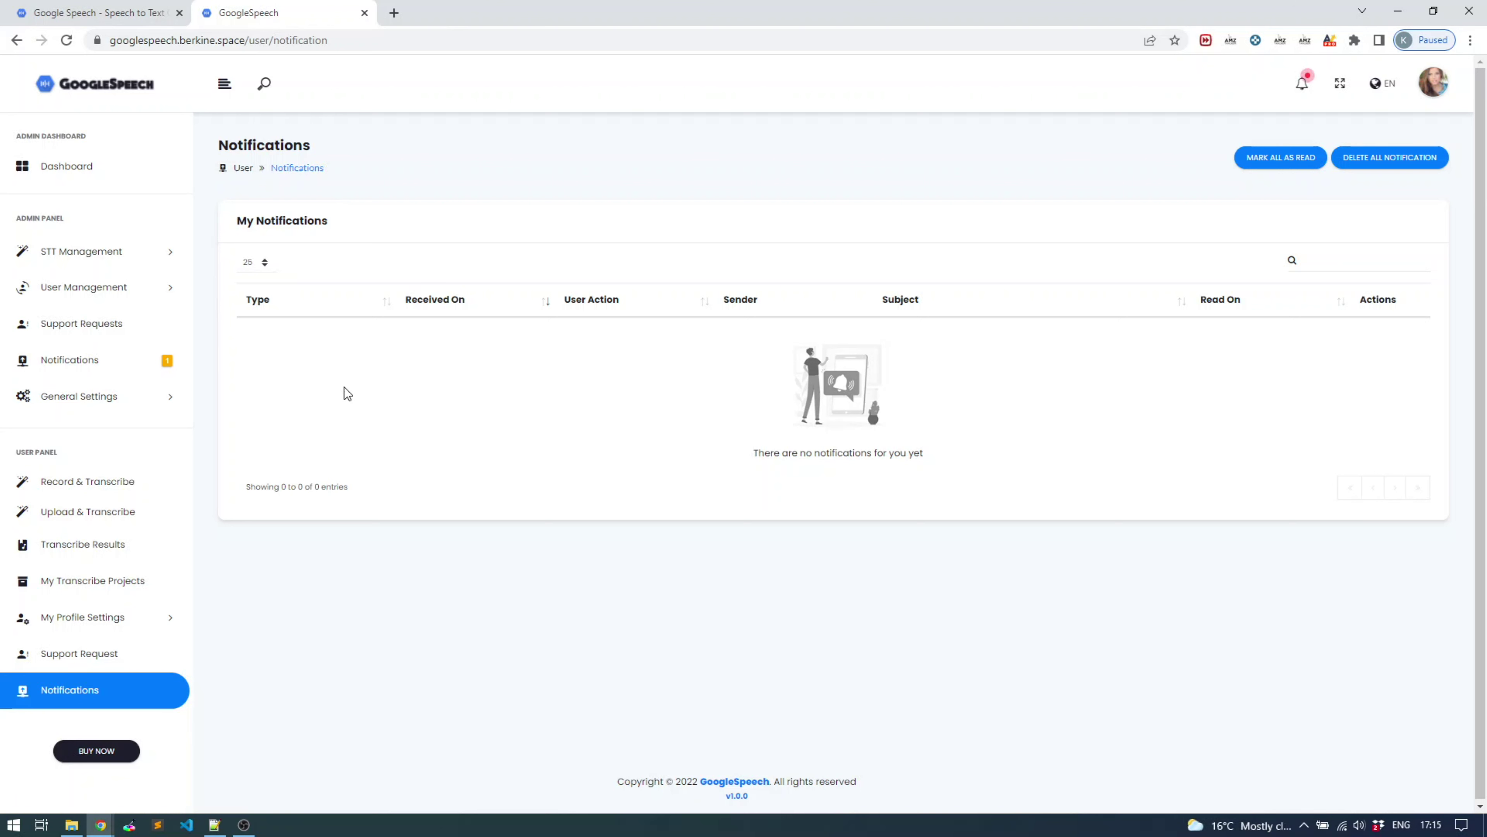
# Visit the public landing page, preview the BUY NOW purchase page, and close that tab.
pyautogui.click(117, 94)
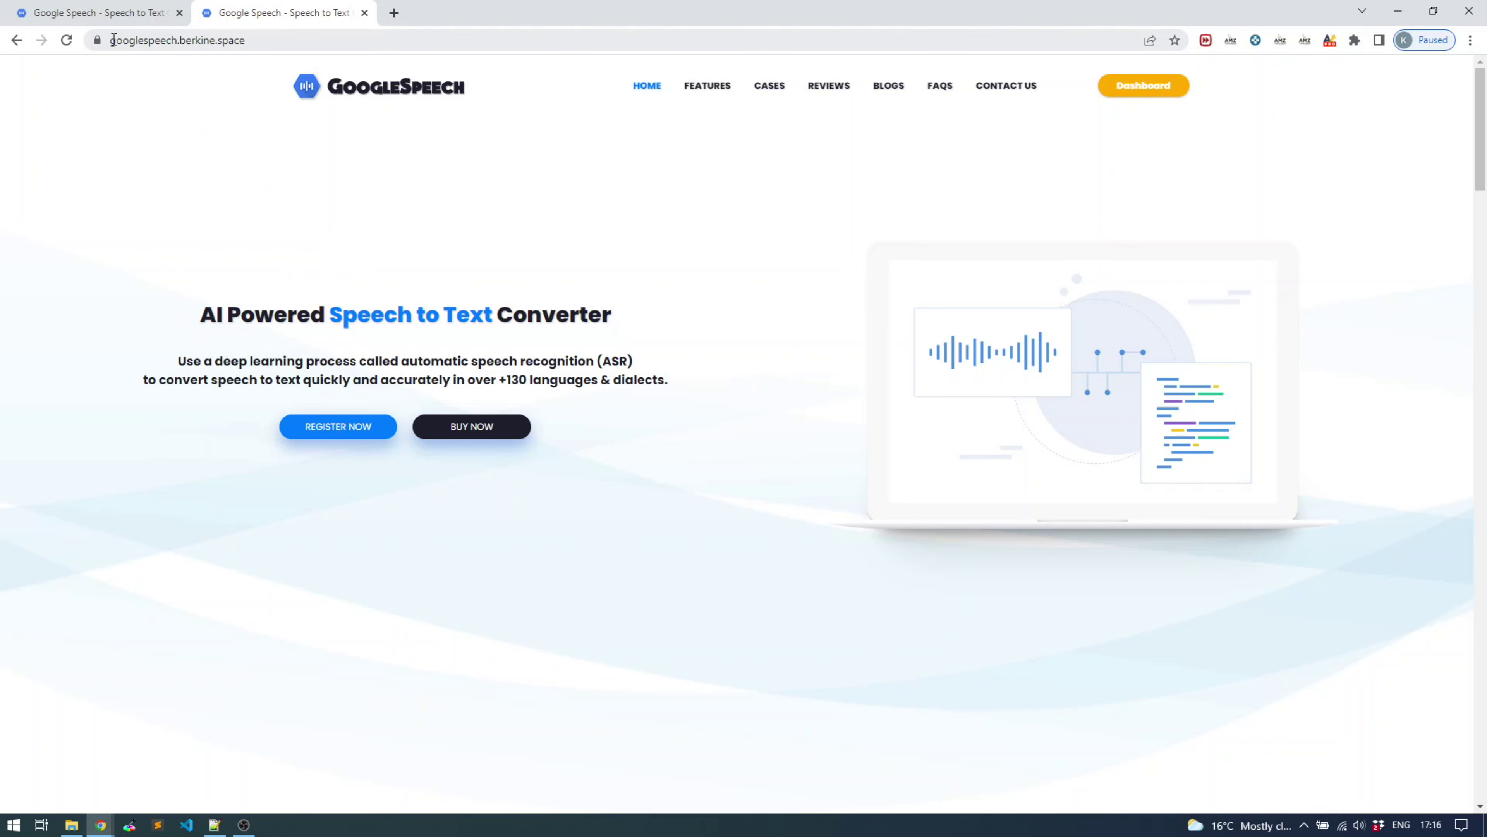
pyautogui.moveTo(111, 41); pyautogui.dragTo(286, 82)
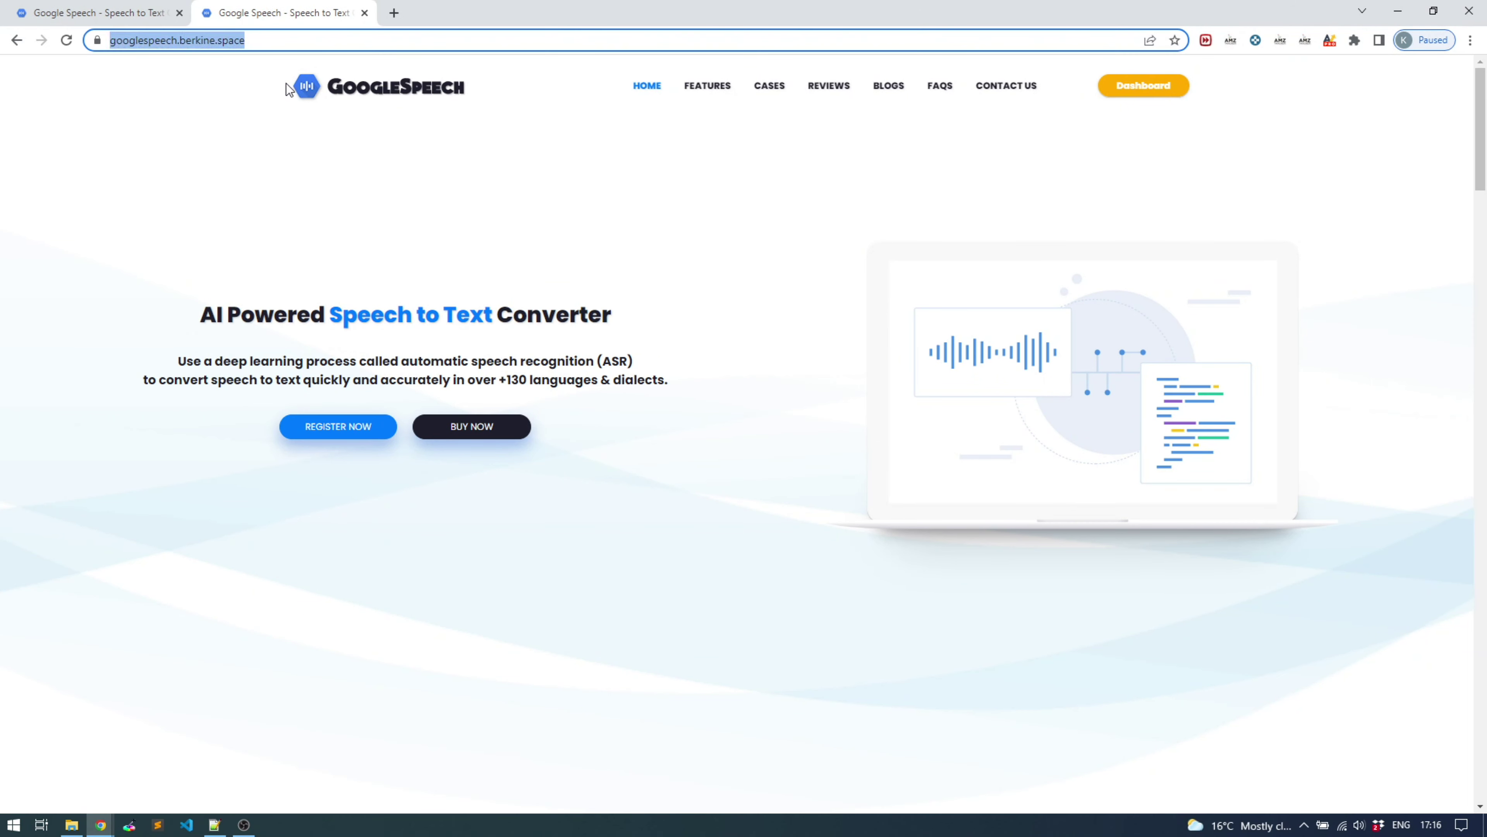
pyautogui.click(451, 270)
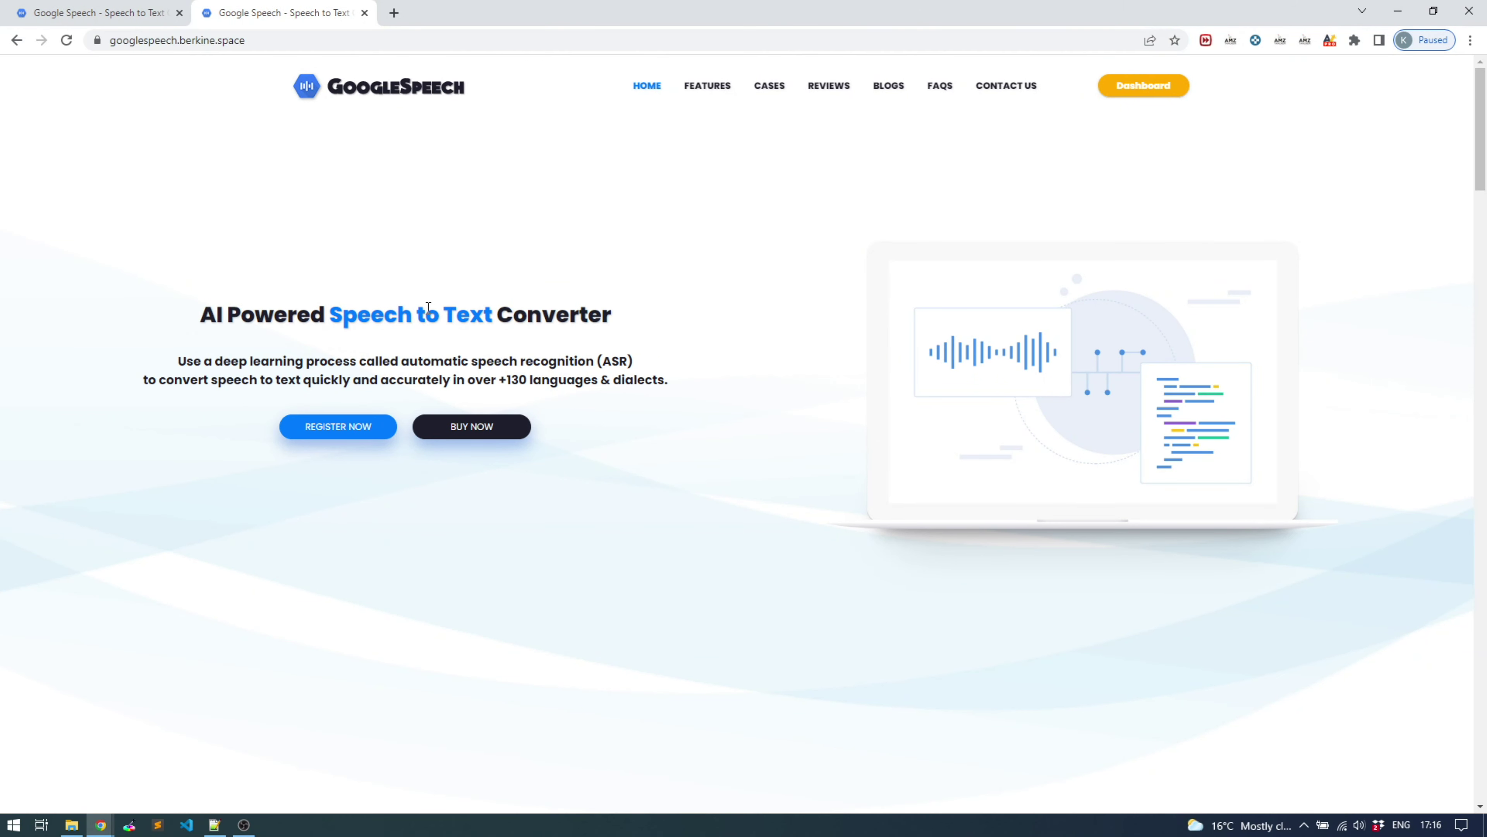
pyautogui.click(474, 431)
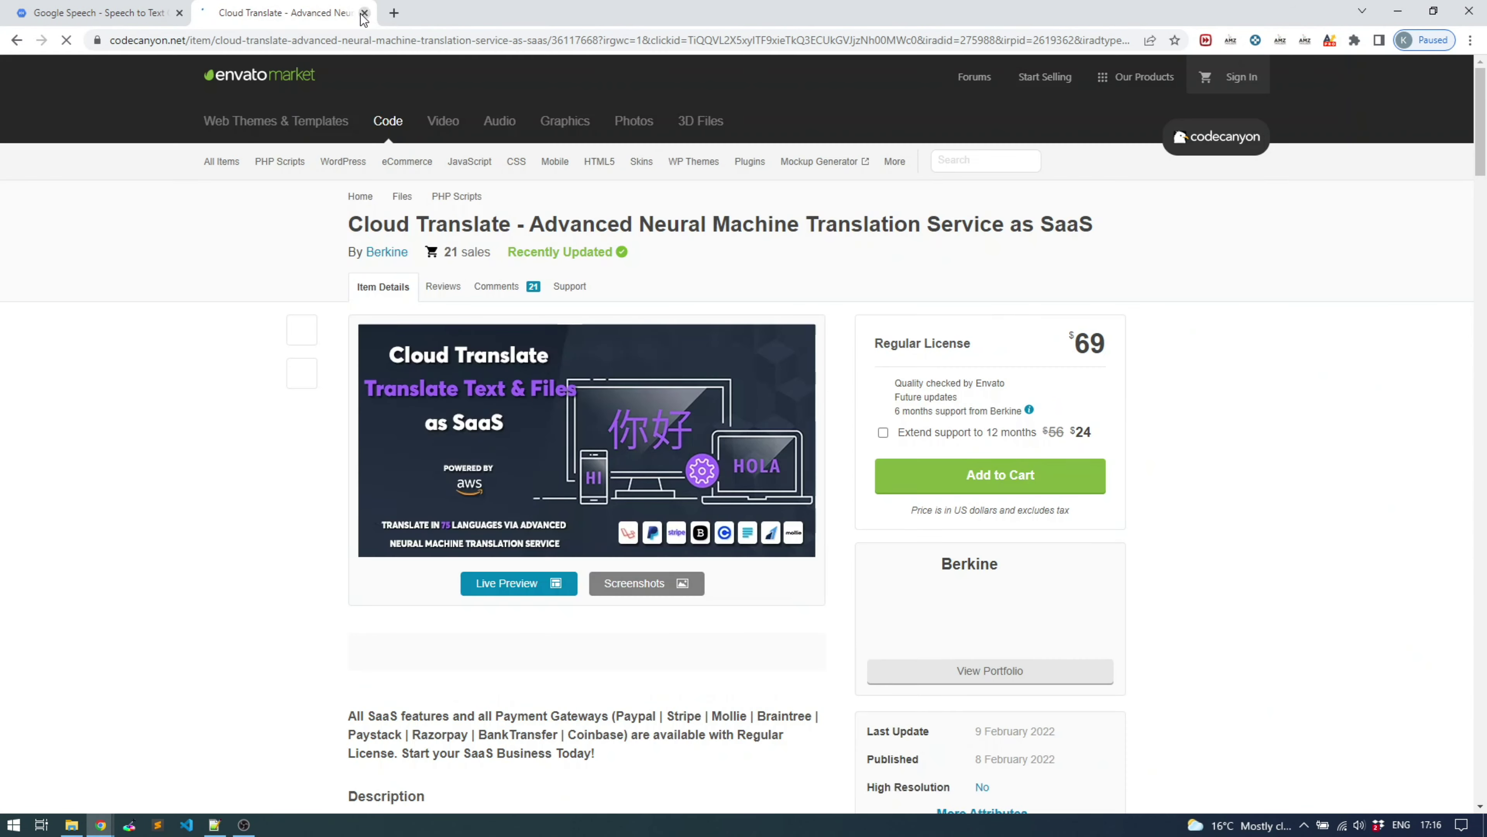
pyautogui.click(364, 12)
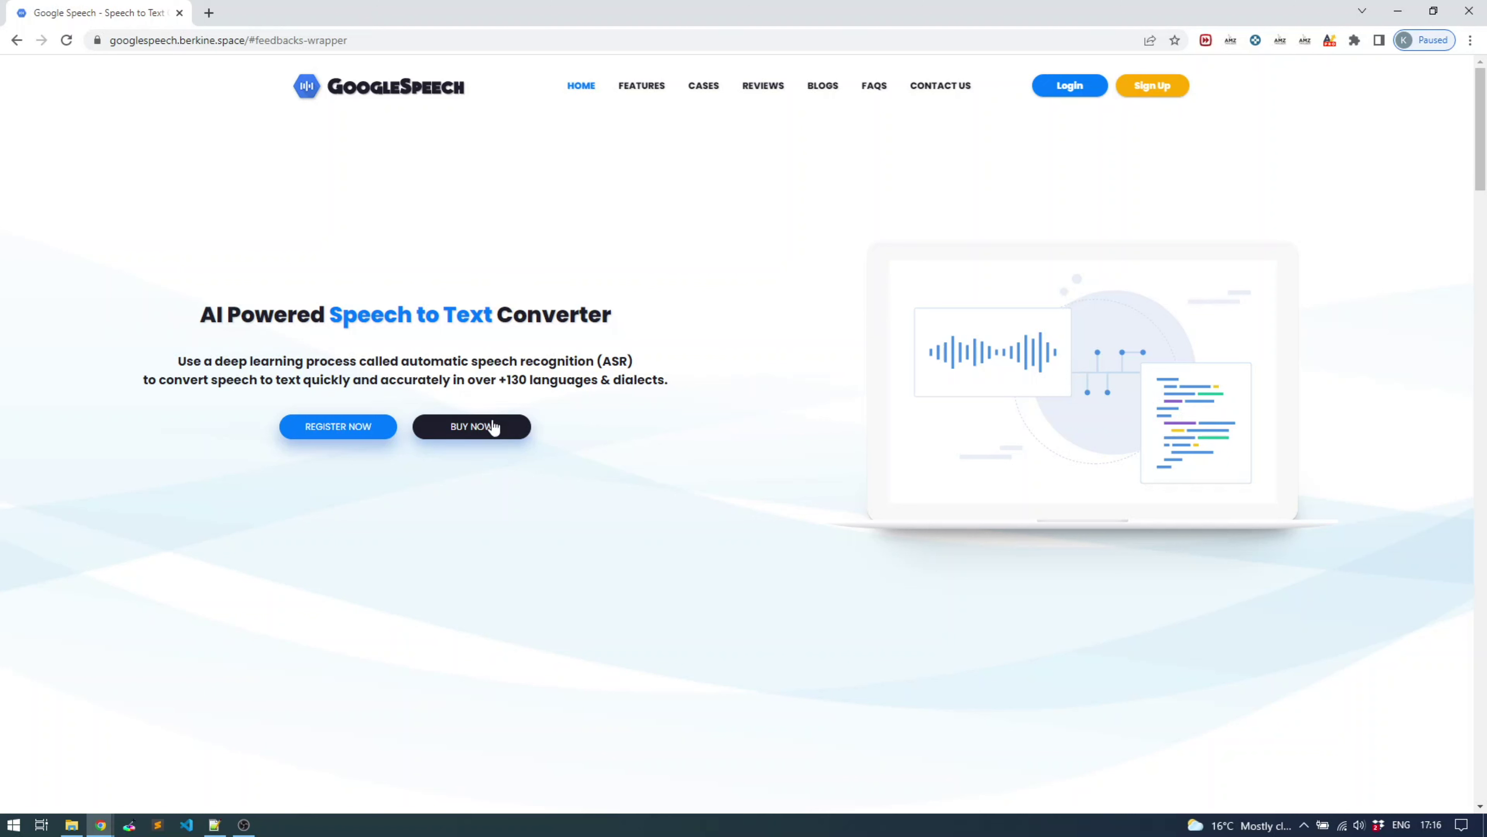